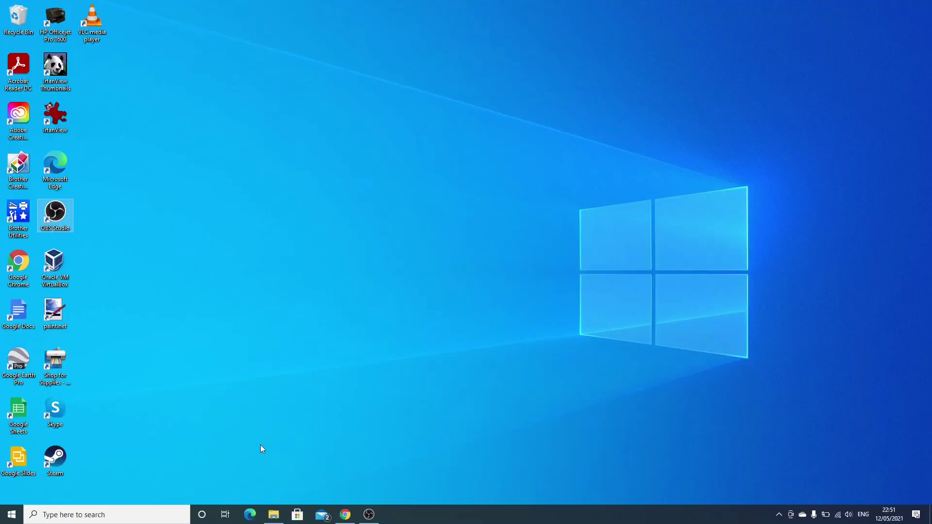
# In Device Manager, review the Intel UHD Graphics 620 and NVIDIA GeForce MX150 adapters, then view the MX150 specs
pyautogui.rightClick(13, 519)
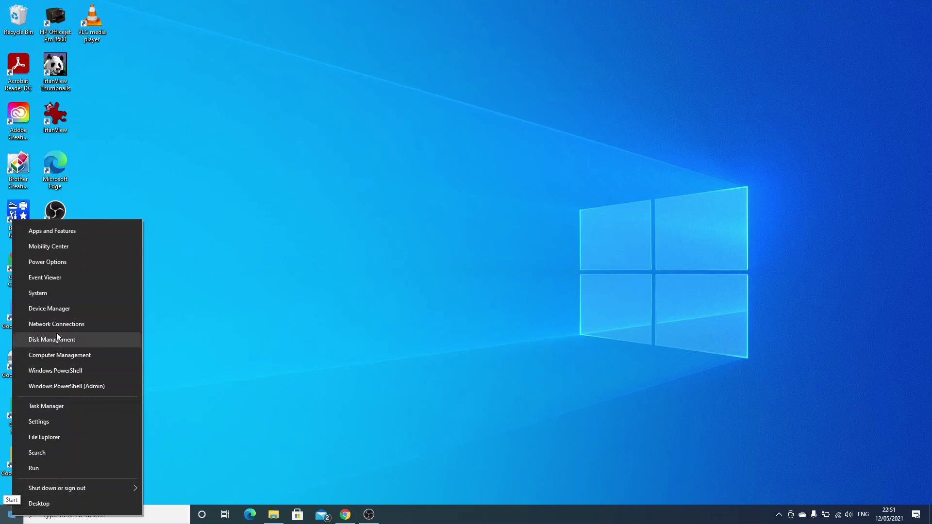
pyautogui.click(52, 309)
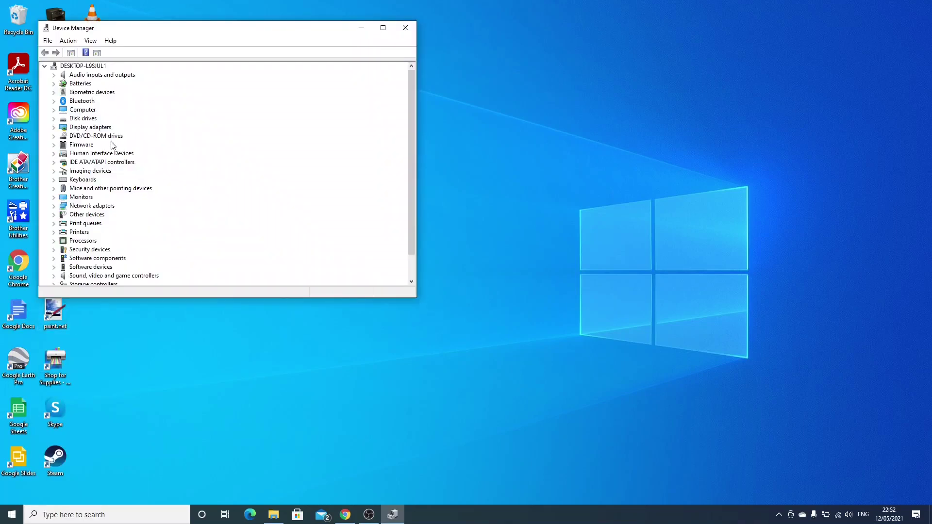
pyautogui.click(54, 128)
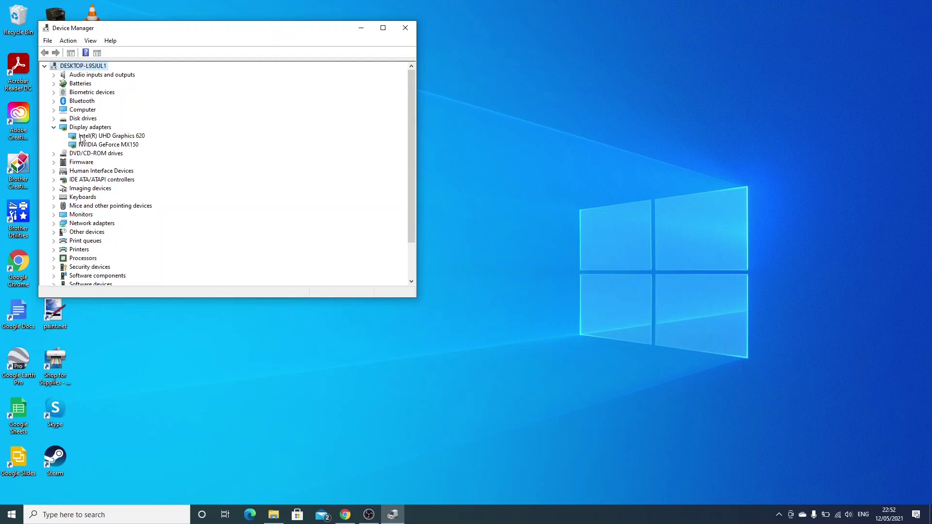
pyautogui.click(74, 138)
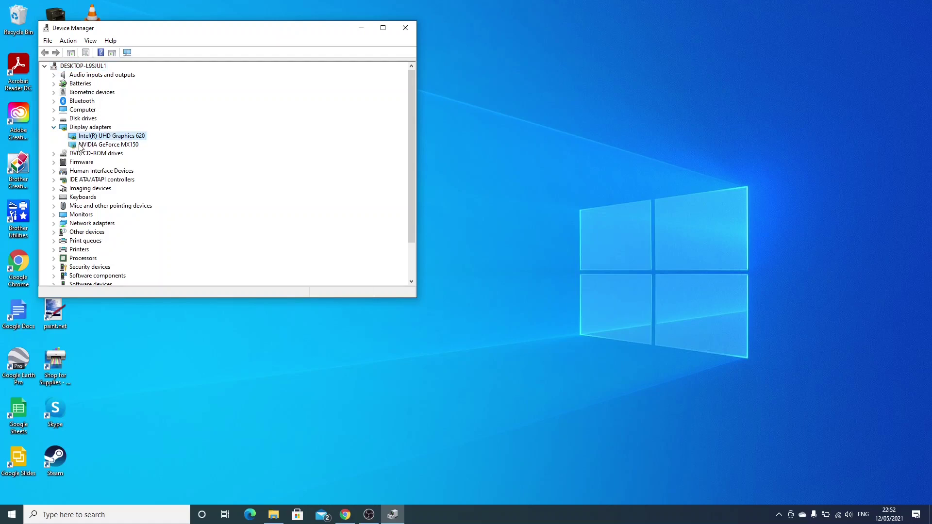
pyautogui.click(80, 145)
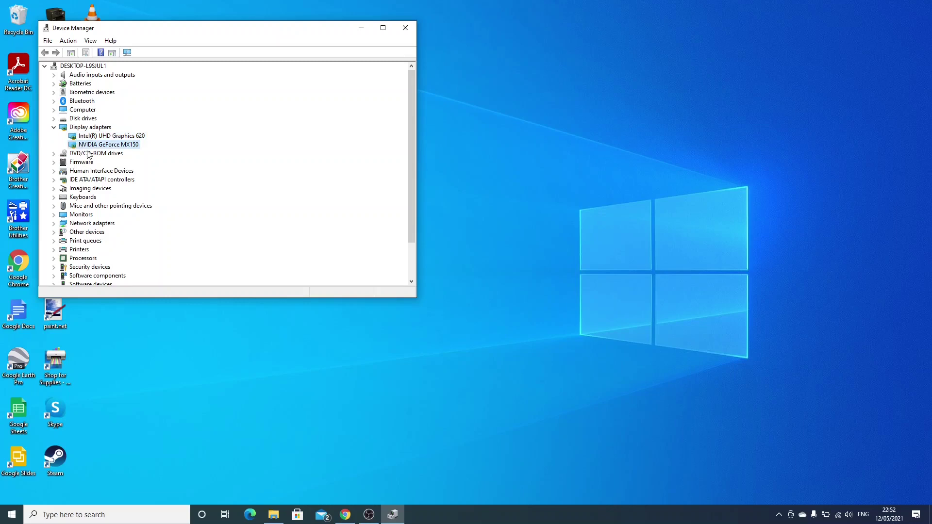
pyautogui.click(346, 516)
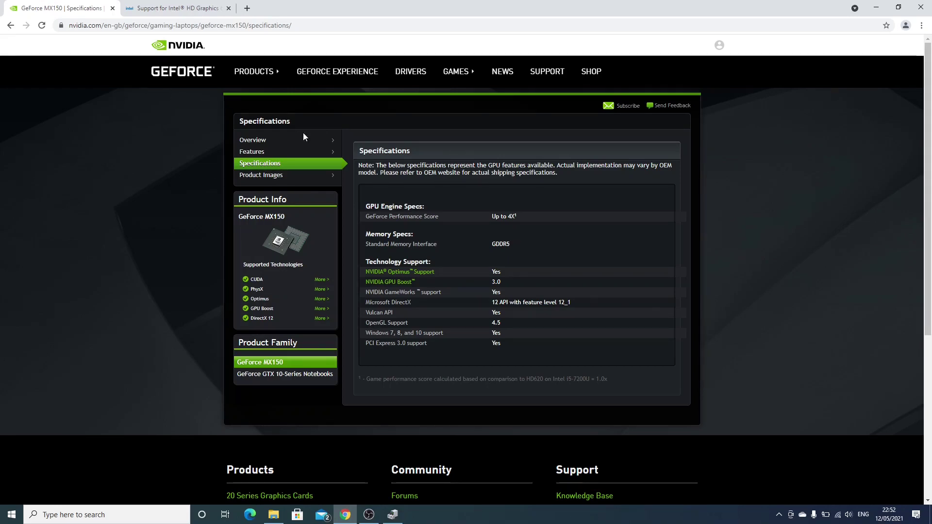
# Confirm the GeForce MX150 supports OpenGL 4.5, then check the Intel HD Graphics 620 page
pyautogui.moveTo(285, 217); pyautogui.dragTo(246, 217)
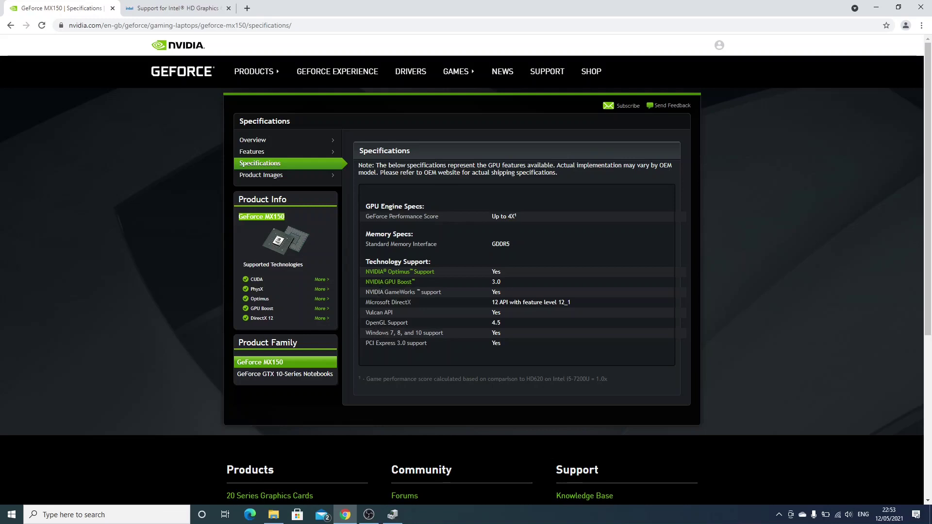
pyautogui.moveTo(366, 324); pyautogui.dragTo(405, 323)
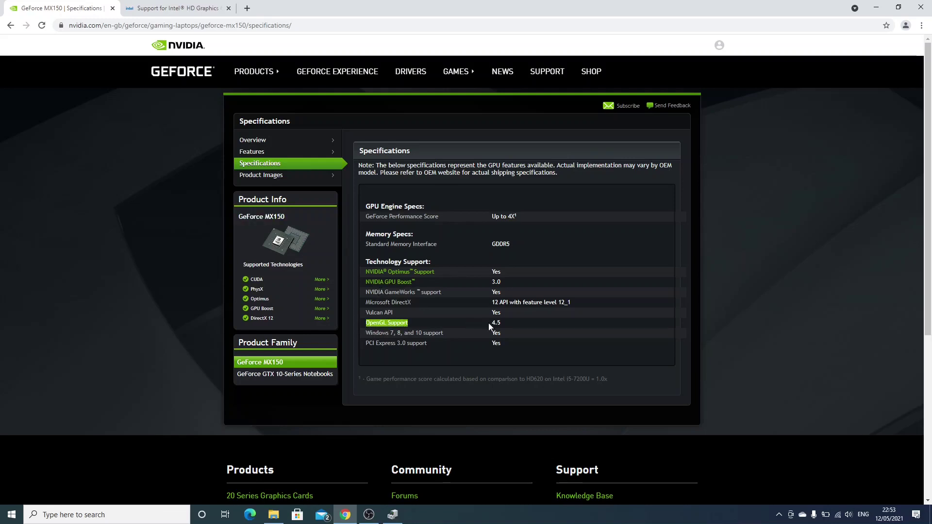
pyautogui.moveTo(492, 328); pyautogui.dragTo(506, 324)
pyautogui.click(533, 324)
pyautogui.click(172, 9)
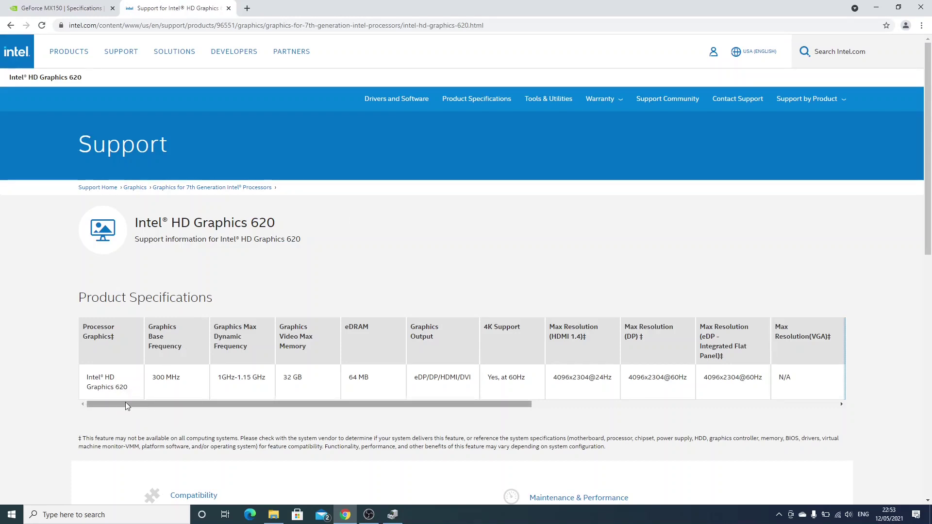
pyautogui.moveTo(126, 403)
pyautogui.mouseDown()
pyautogui.moveTo(154, 413)
pyautogui.moveTo(442, 385)
pyautogui.mouseUp()
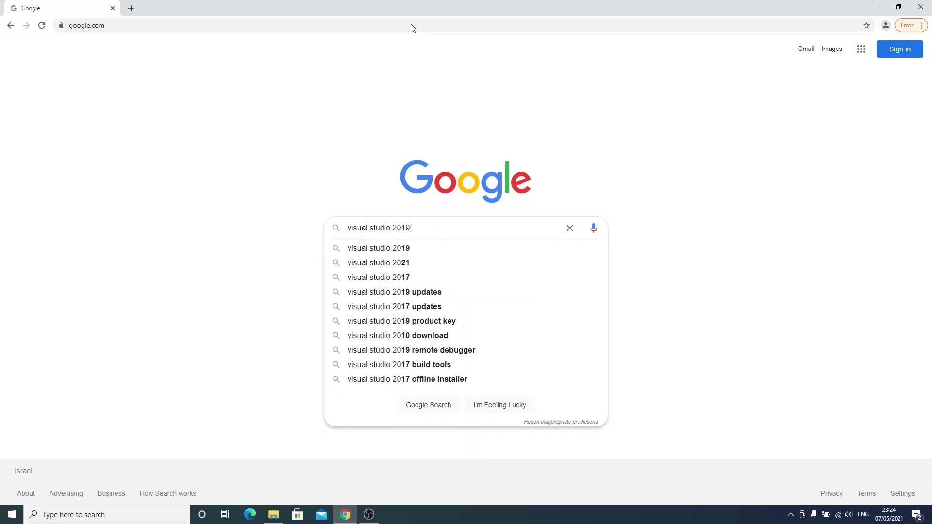
# Find Visual Studio 2019 on Google and download the Community 2019 edition
pyautogui.press('Return')
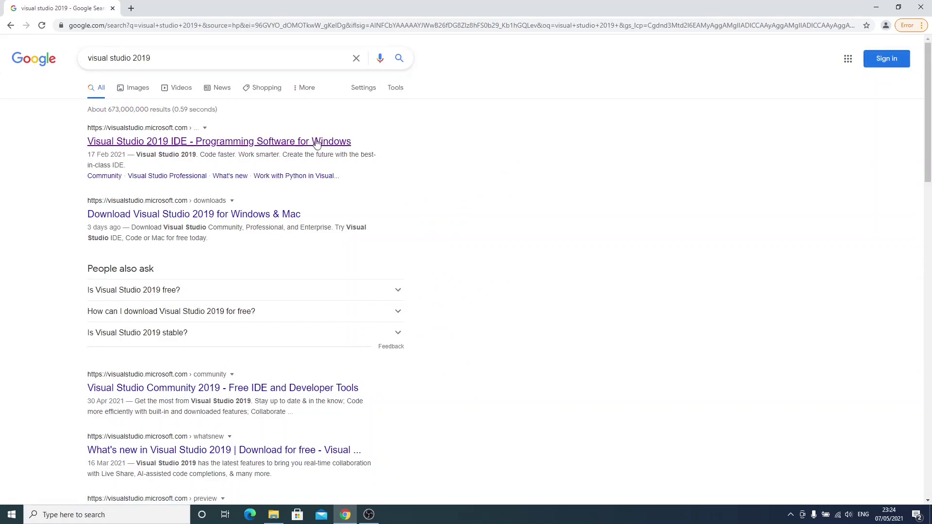
pyautogui.click(317, 142)
pyautogui.click(420, 170)
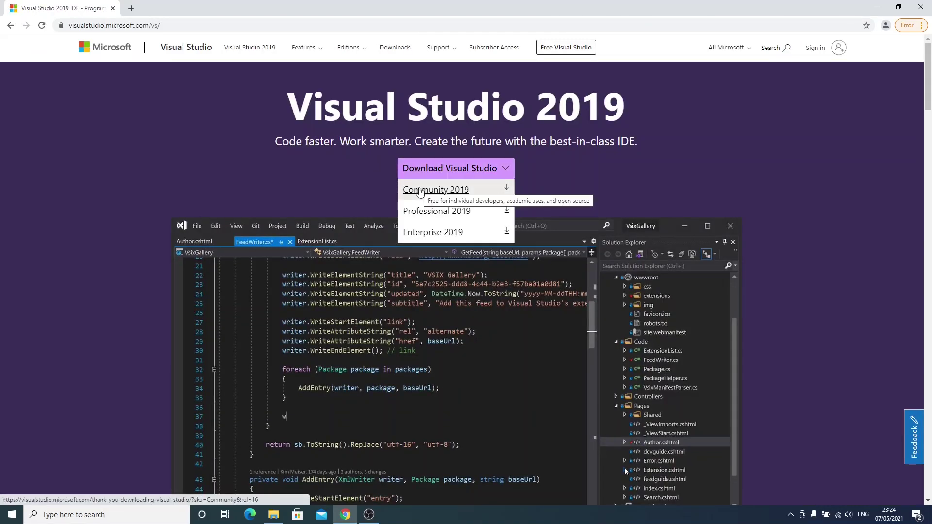
pyautogui.click(421, 192)
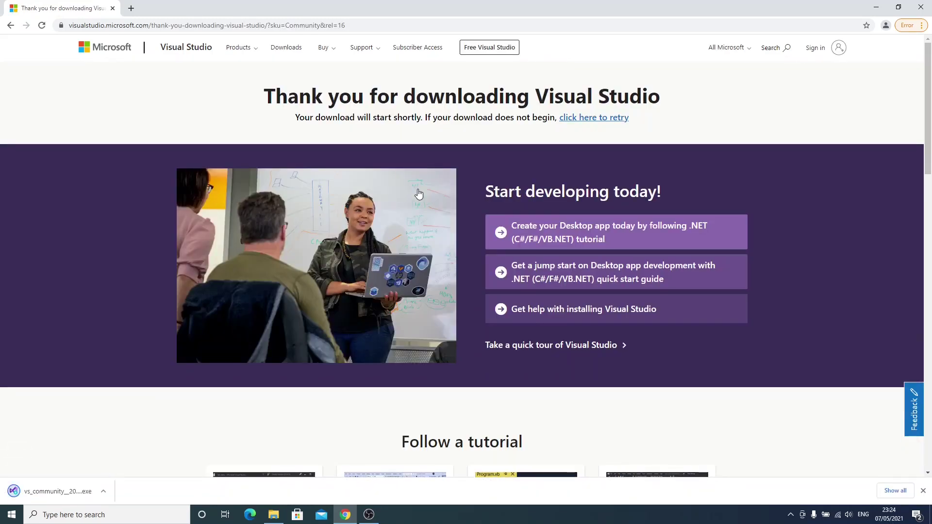
# Run the Visual Studio Installer and install with the Desktop development with C++ workload
pyautogui.click(48, 493)
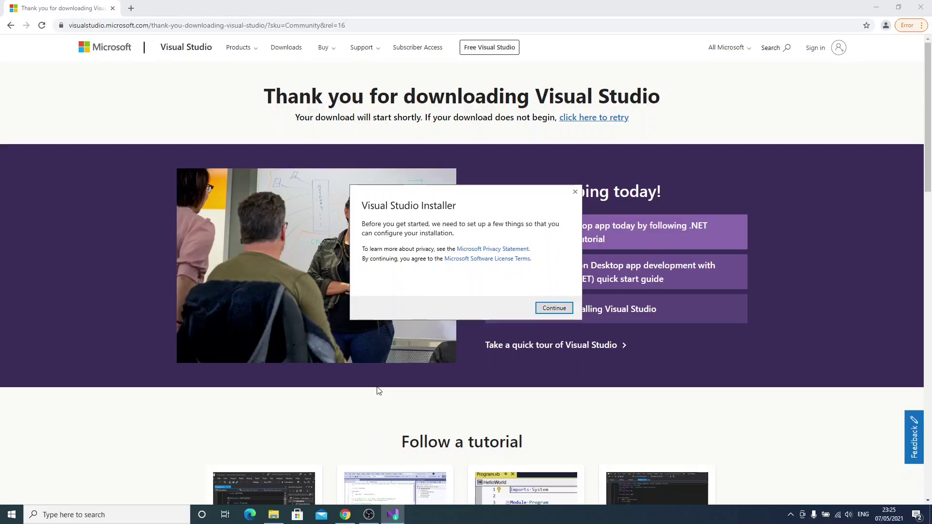
pyautogui.click(566, 308)
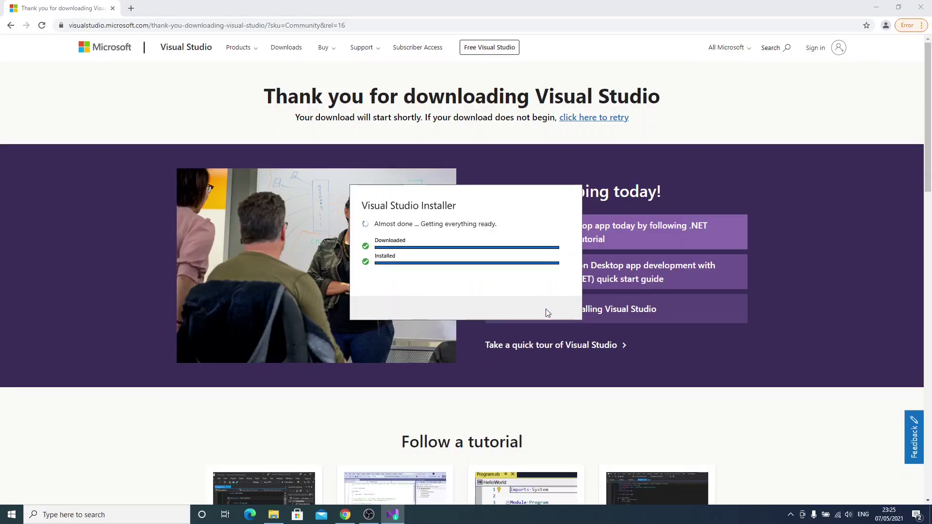
pyautogui.scroll(-2, 583, 263)
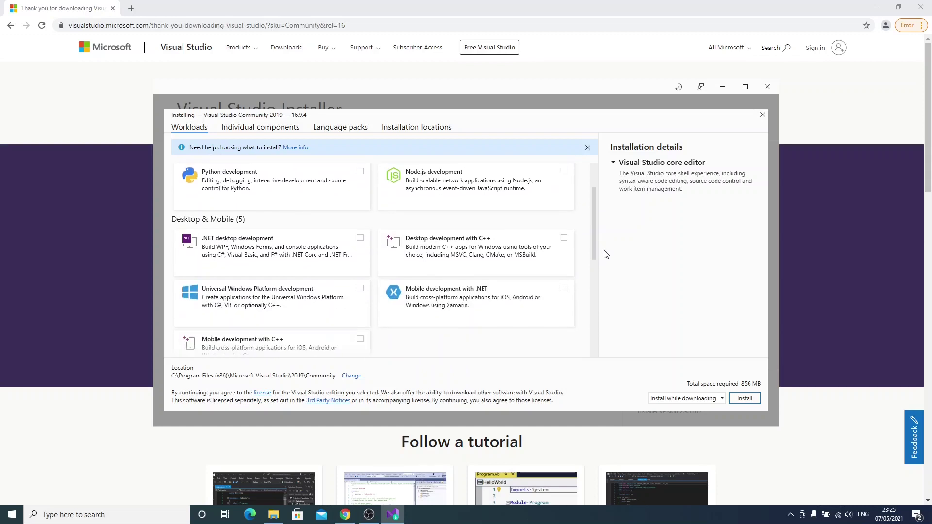
pyautogui.click(565, 241)
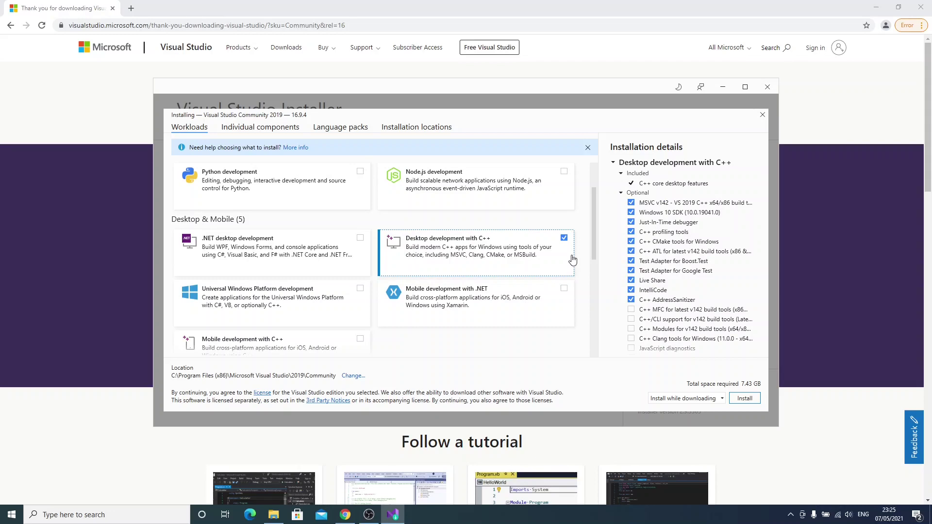
pyautogui.click(745, 399)
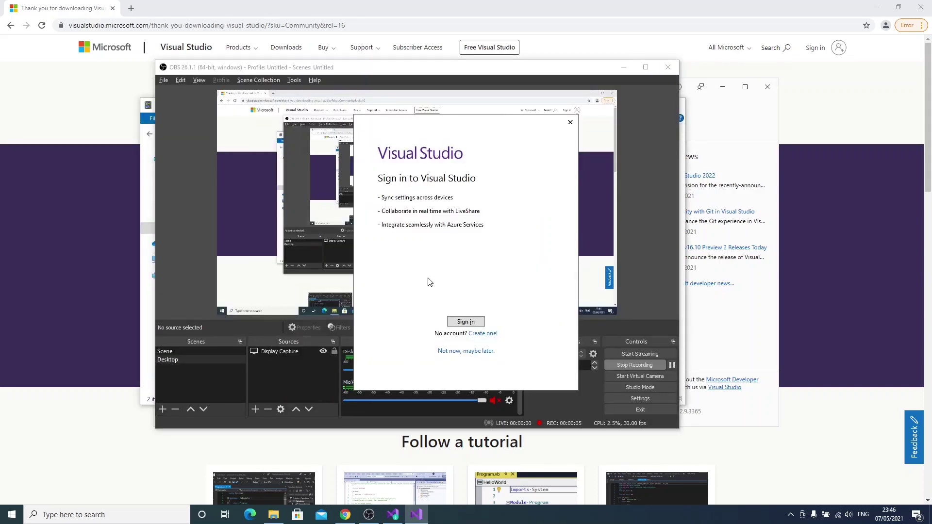
# Skip sign-in, choose Visual C++ development settings, and start Visual Studio
pyautogui.click(465, 350)
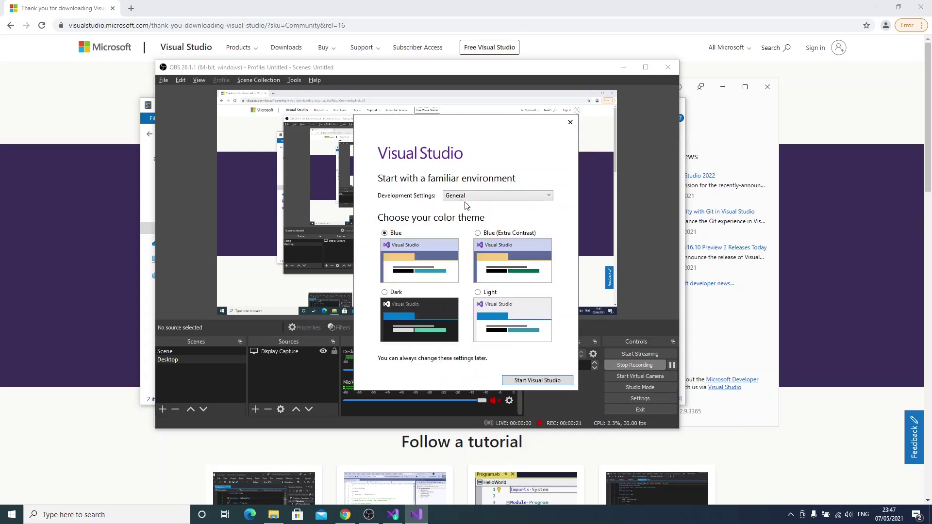
pyautogui.click(465, 196)
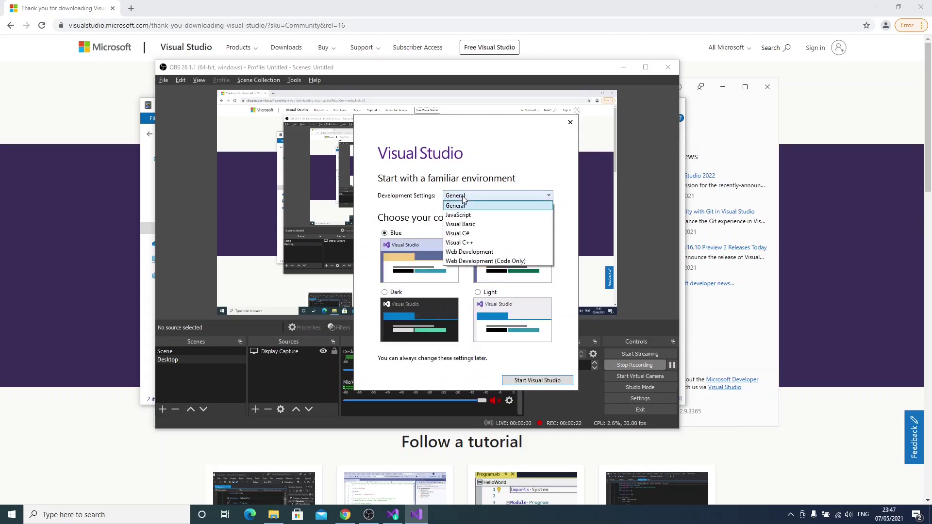
pyautogui.click(459, 242)
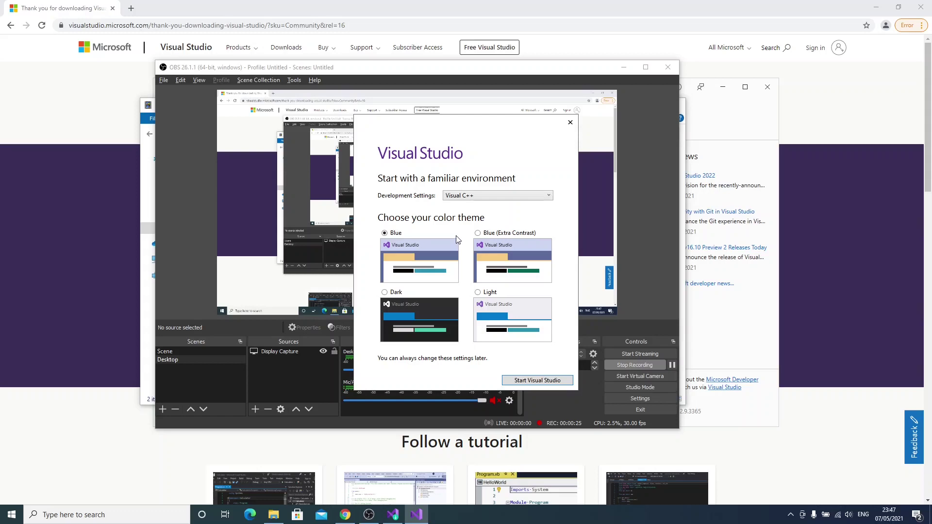
pyautogui.click(529, 384)
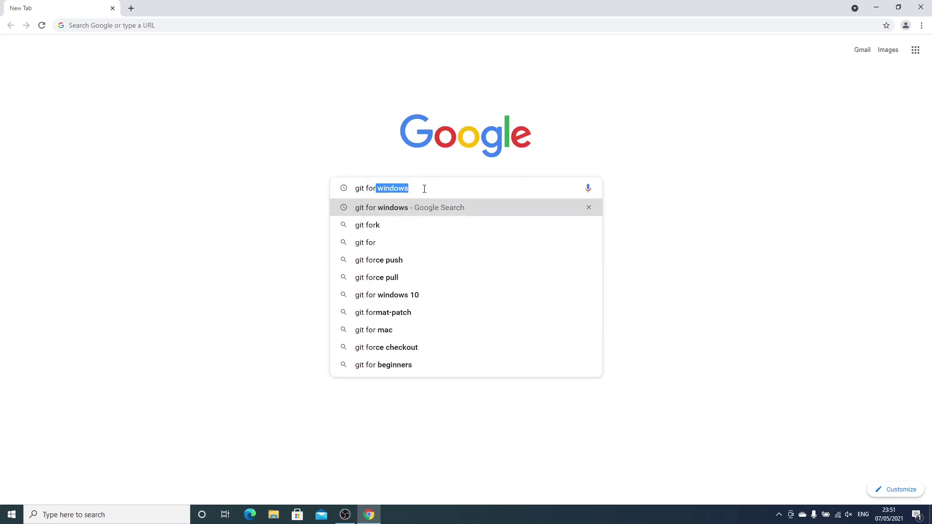
pyautogui.write('windows')
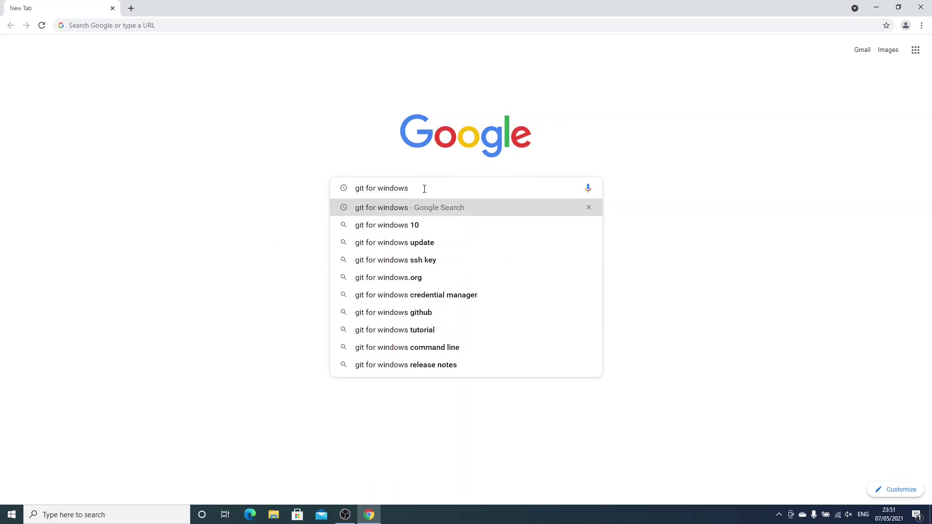
# Search for Git for Windows, download it, and launch the Git installer
pyautogui.press('Return')
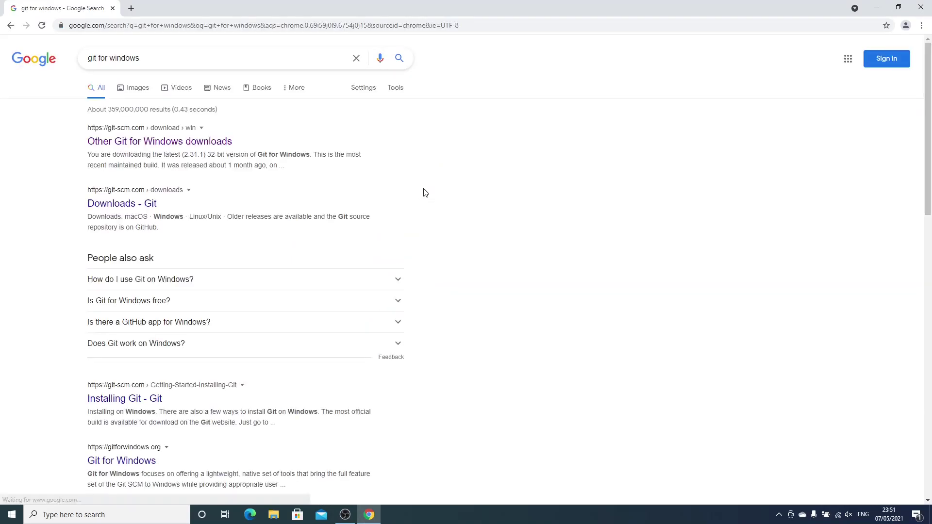
pyautogui.click(141, 143)
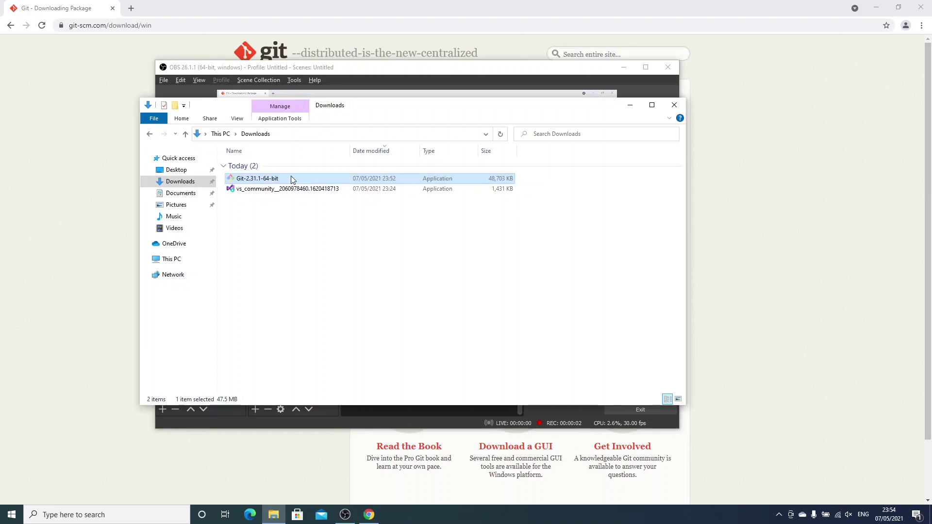
pyautogui.doubleClick(250, 178)
pyautogui.rightClick(249, 179)
pyautogui.click(271, 199)
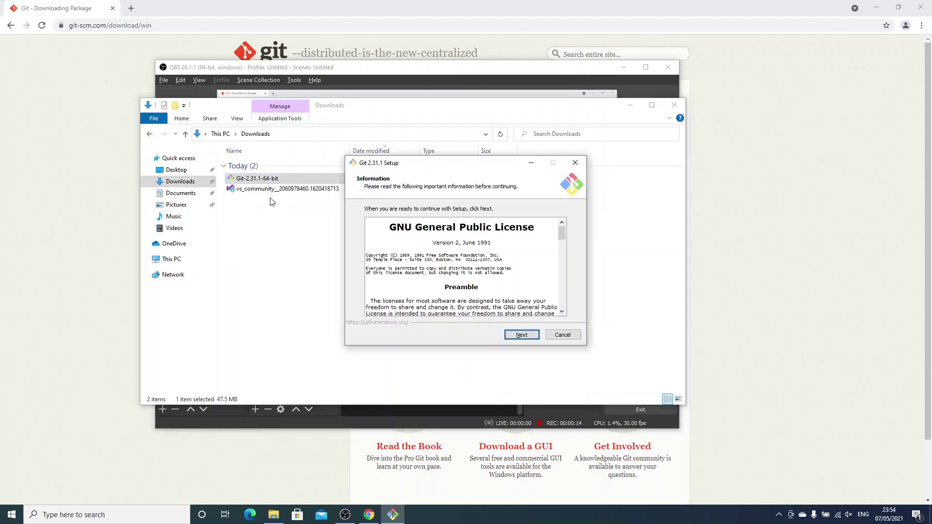
# Accept the license, confirm the existing Git folder, and keep default components and Start menu folder
pyautogui.click(521, 335)
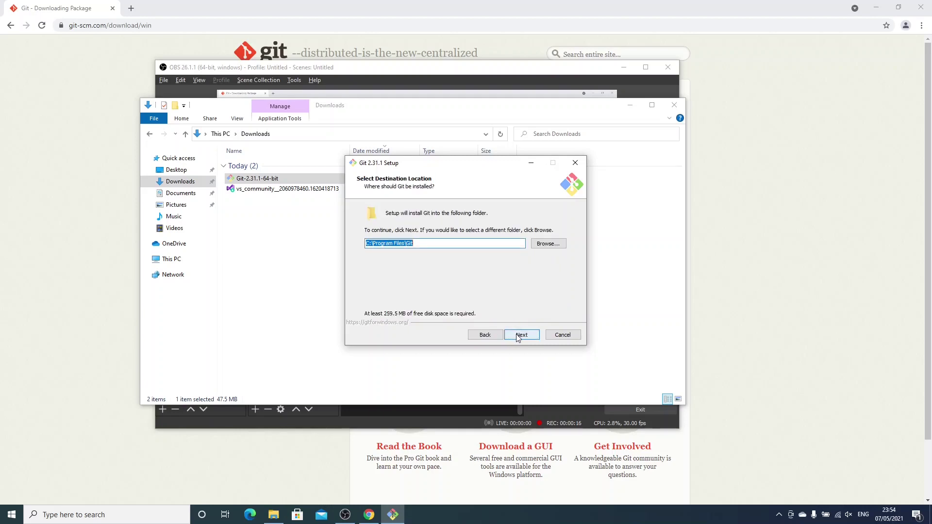
pyautogui.click(517, 338)
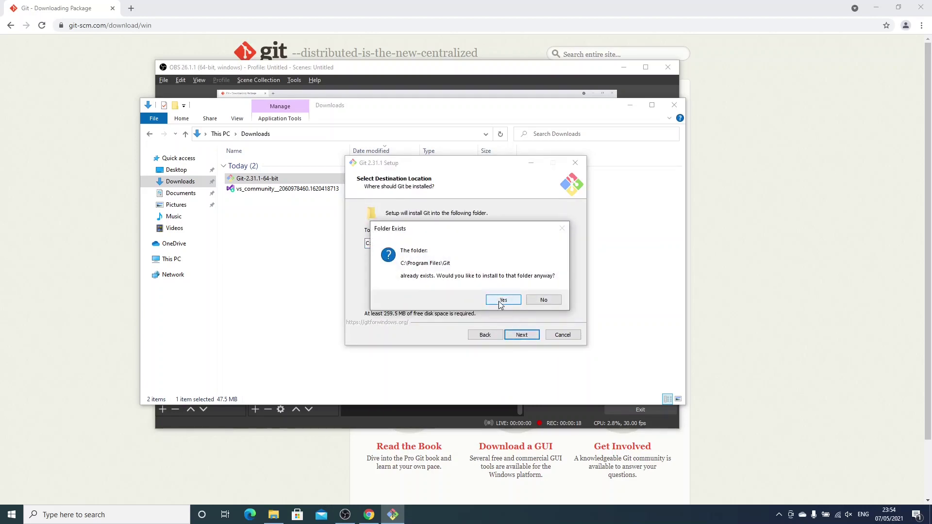
pyautogui.click(500, 300)
pyautogui.click(521, 337)
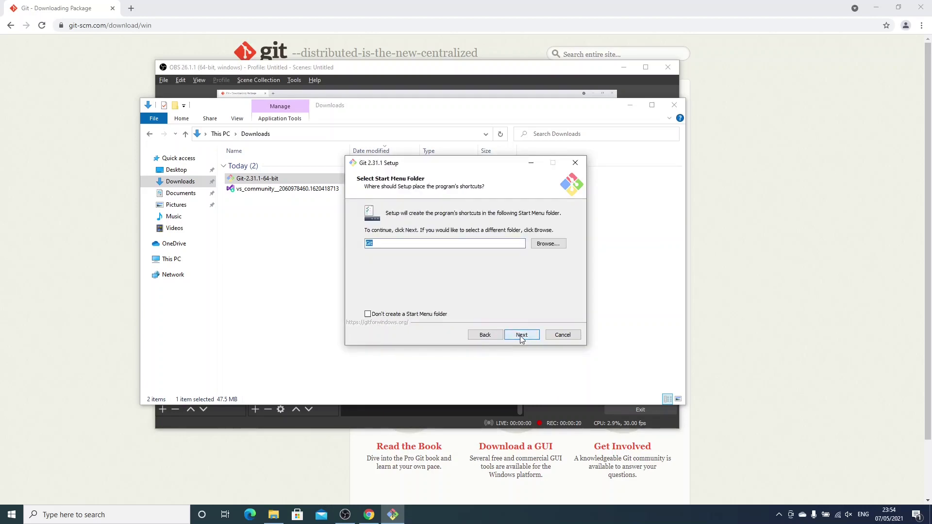
pyautogui.click(521, 337)
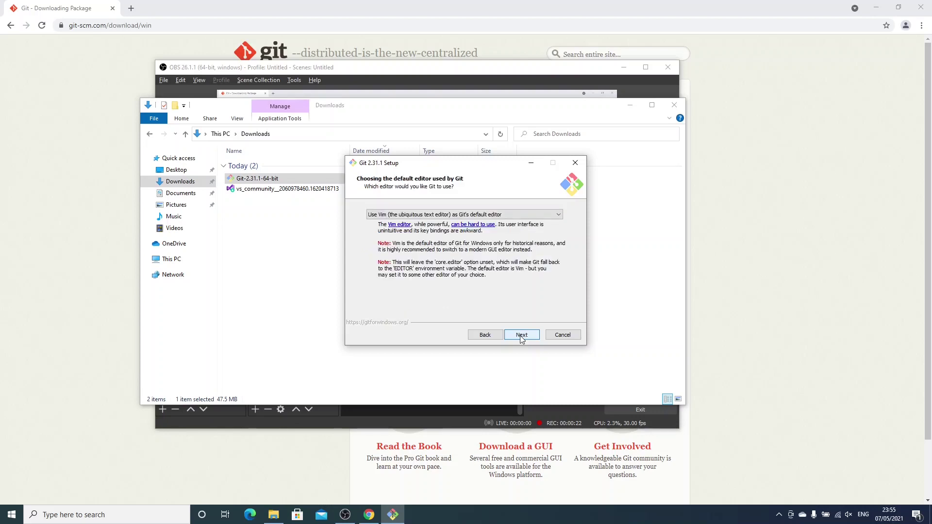
# Make Notepad++ Git's default editor, keep the remaining defaults, and finish the installation
pyautogui.click(433, 218)
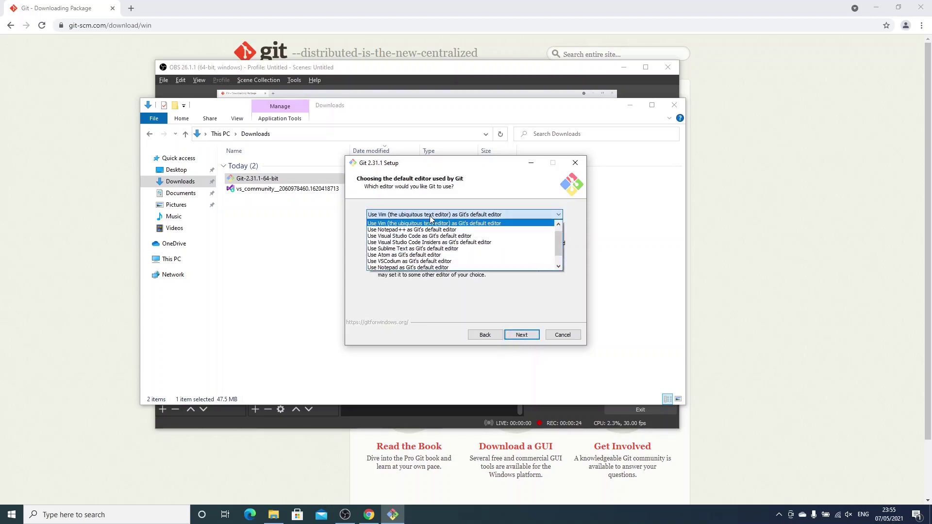
pyautogui.click(433, 231)
pyautogui.click(519, 335)
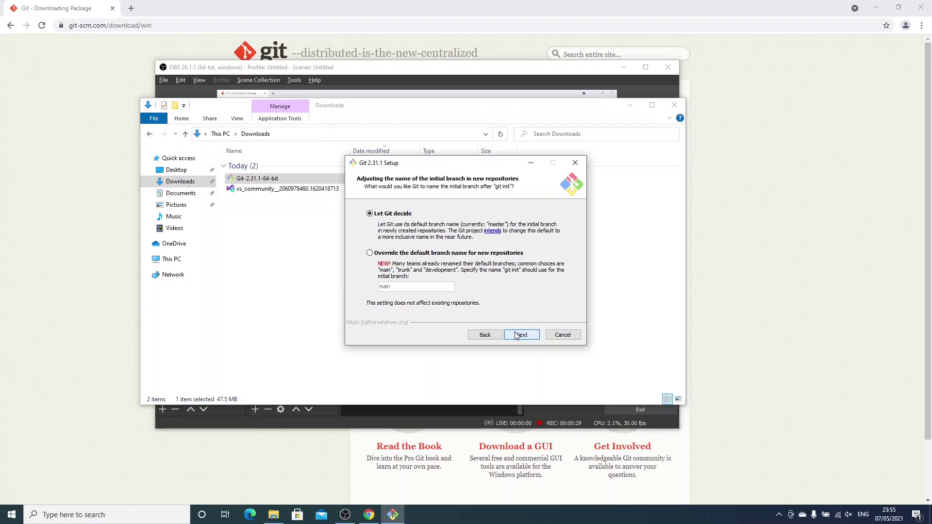
pyautogui.click(519, 335)
pyautogui.click(519, 335)
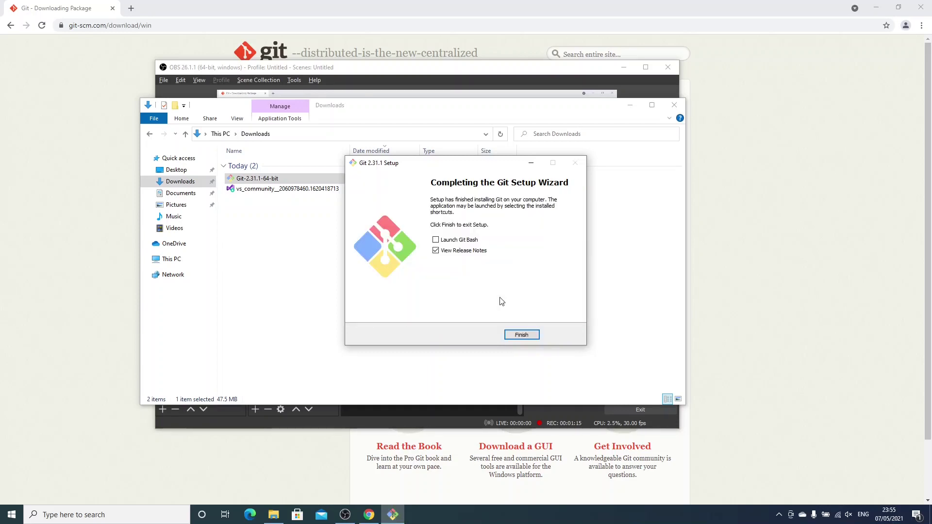
pyautogui.click(521, 335)
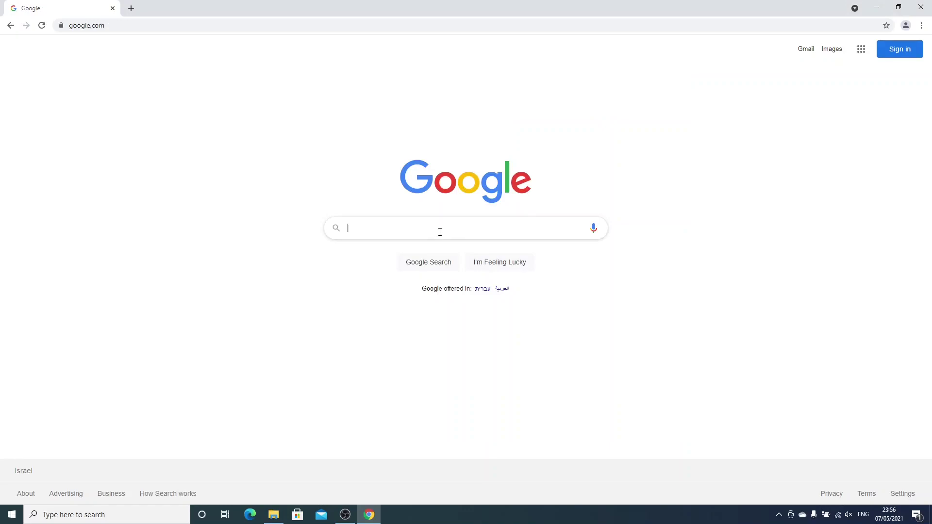
pyautogui.write('t')
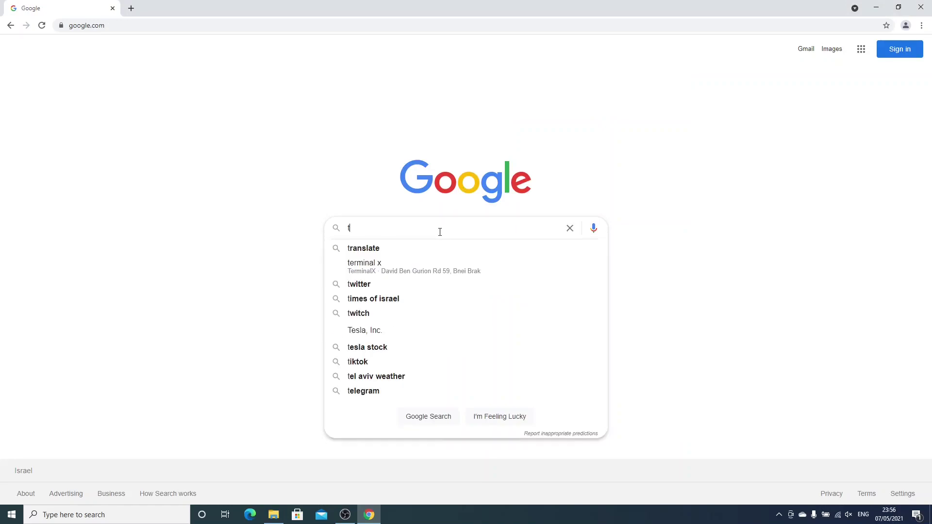
pyautogui.write('ortoise git')
# Find TortoiseGit on Google, then download and launch the 64-bit installer
pyautogui.press('Return')
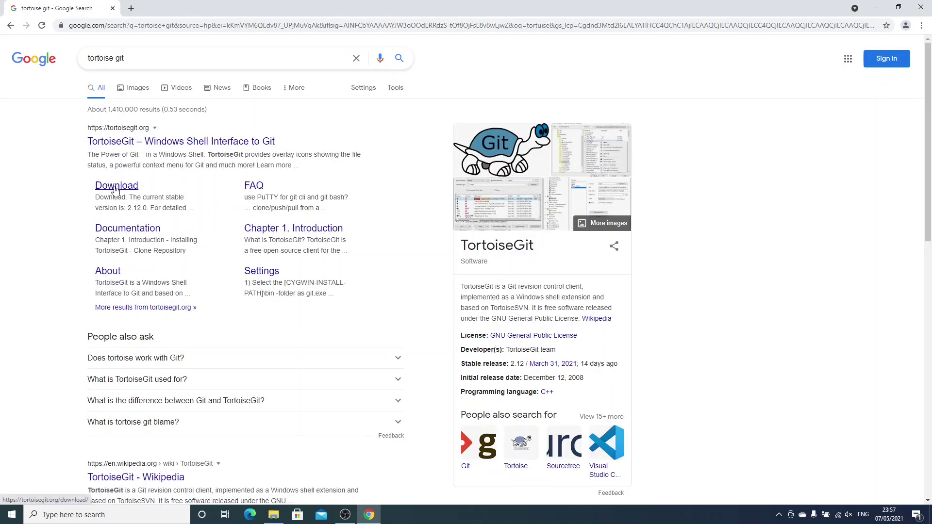
pyautogui.click(116, 186)
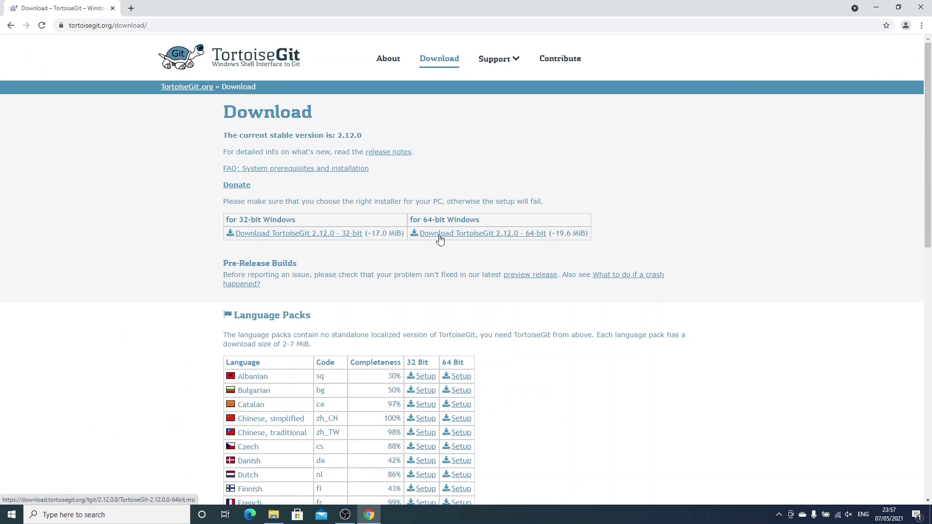
pyautogui.click(440, 234)
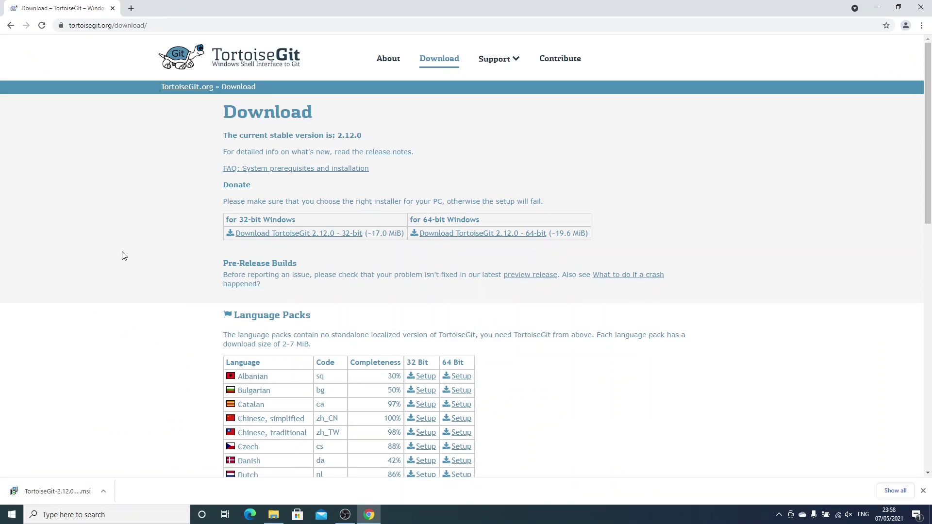
pyautogui.click(52, 498)
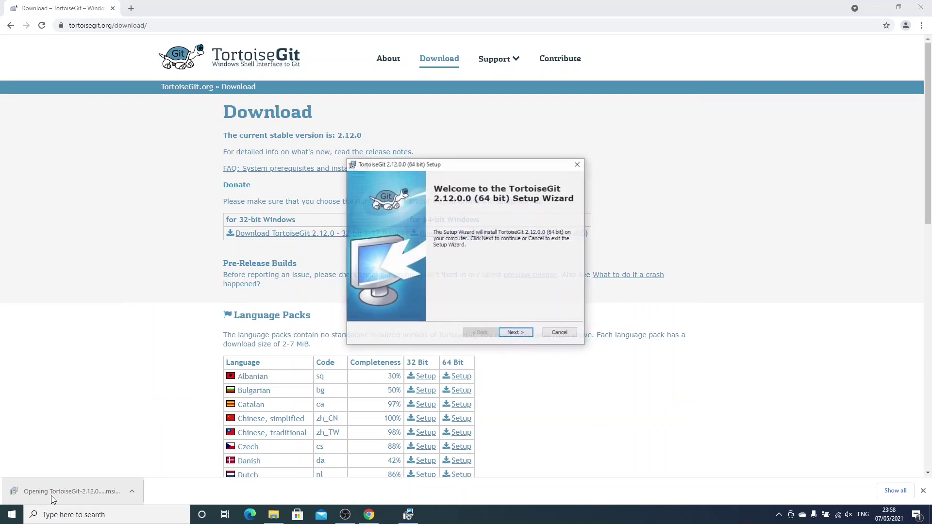
# Install TortoiseGit 2.12.0 with the default SSH client and features
pyautogui.click(508, 335)
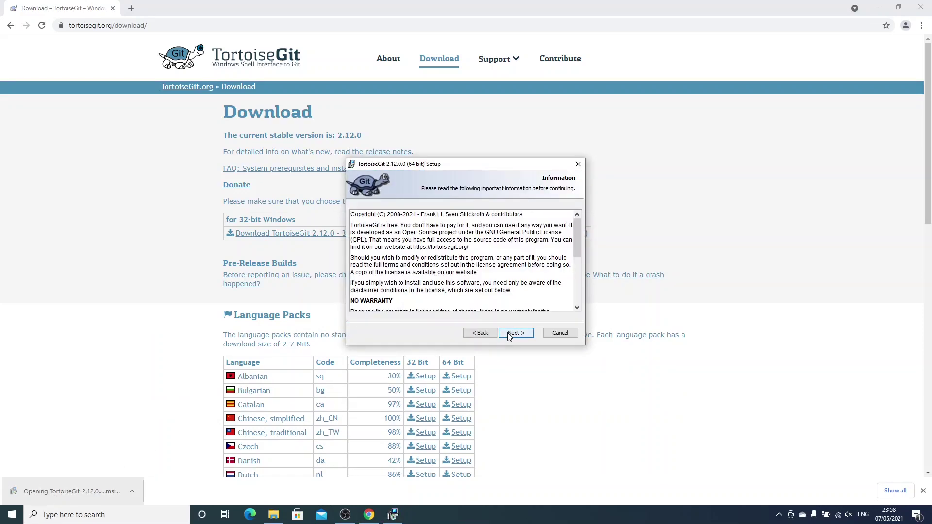
pyautogui.click(509, 334)
pyautogui.click(509, 336)
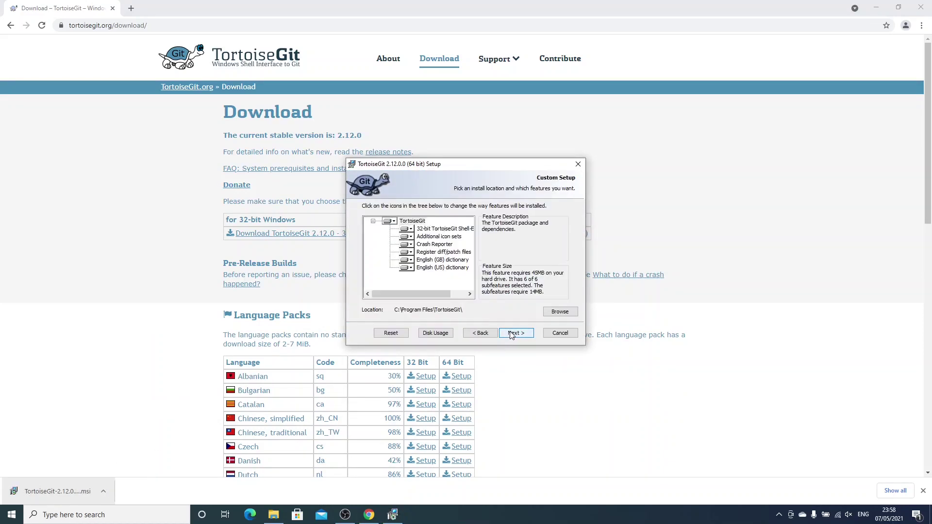
pyautogui.click(512, 335)
pyautogui.click(512, 334)
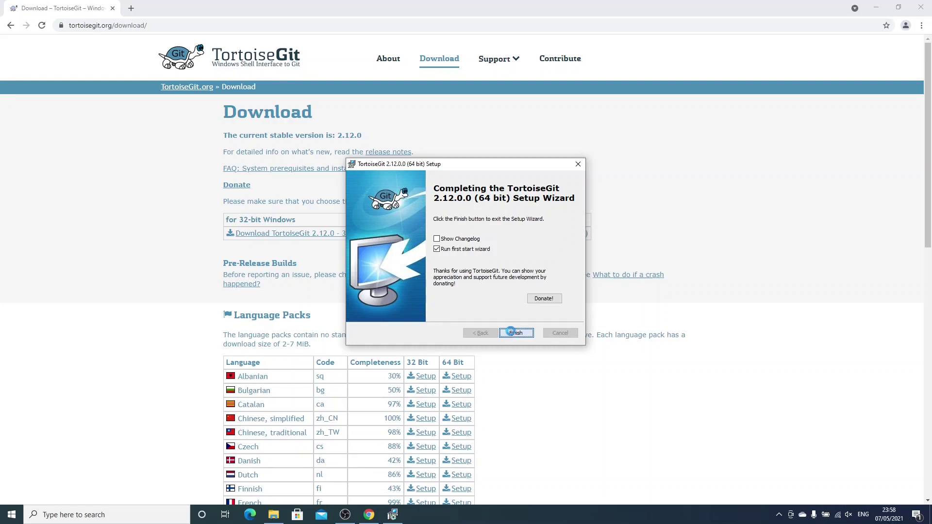
# In the First Start Wizard, keep the default language and git.exe path, and enter name and email
pyautogui.click(486, 355)
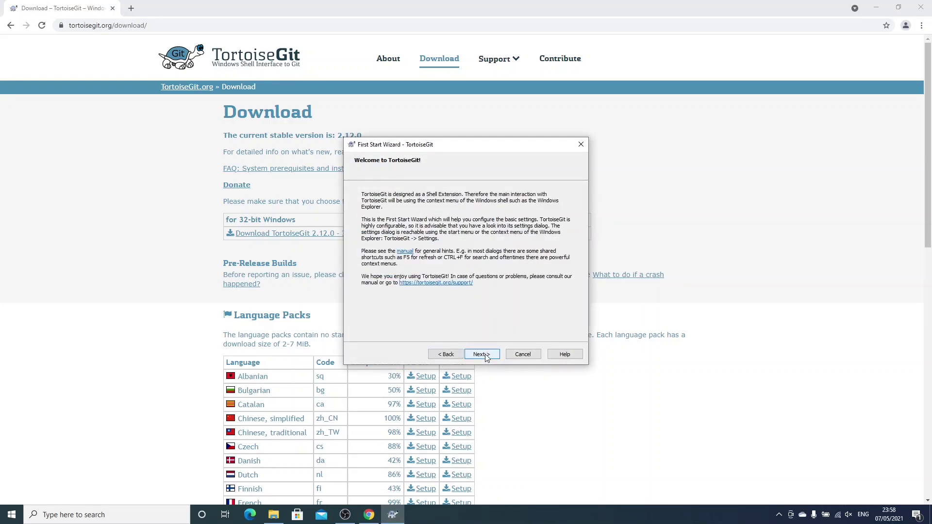
pyautogui.click(487, 356)
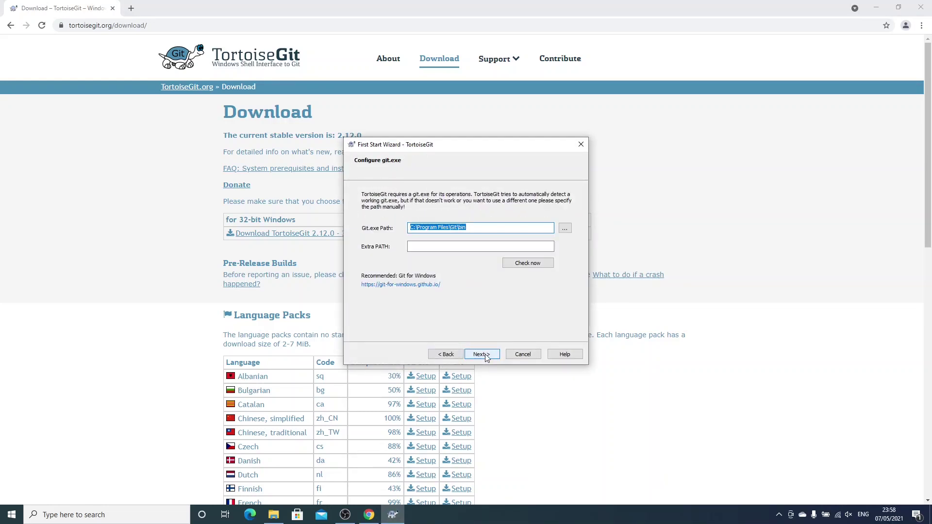
pyautogui.click(487, 356)
pyautogui.write('Etay Me')
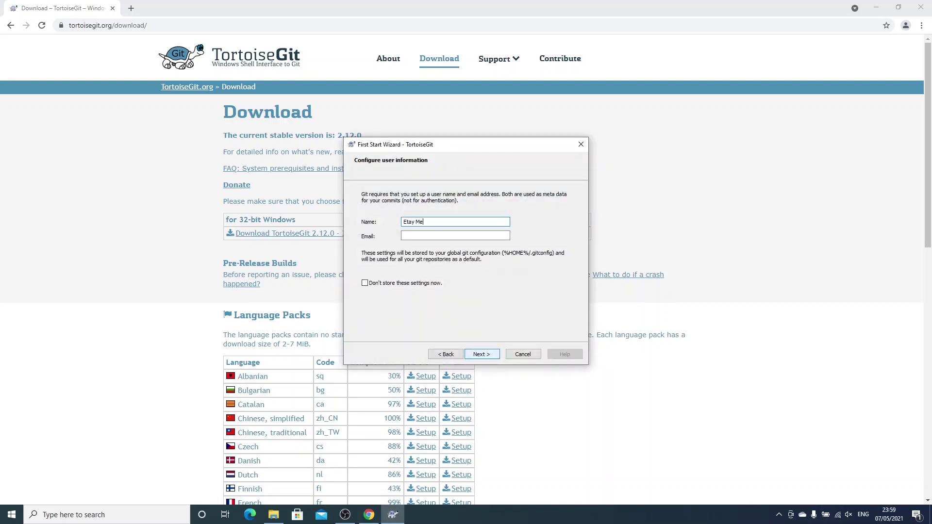
pyautogui.write('iri')
pyautogui.press('Tab')
pyautogui.click(487, 357)
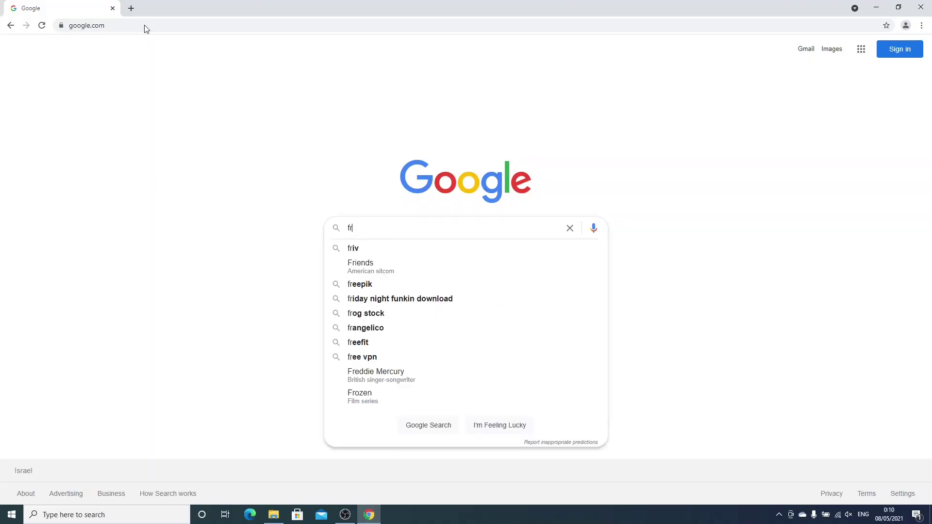
pyautogui.write('eeglut')
# Search for freeglut, open the freeglut project site, and download the 3.2.1 stable release
pyautogui.press('Return')
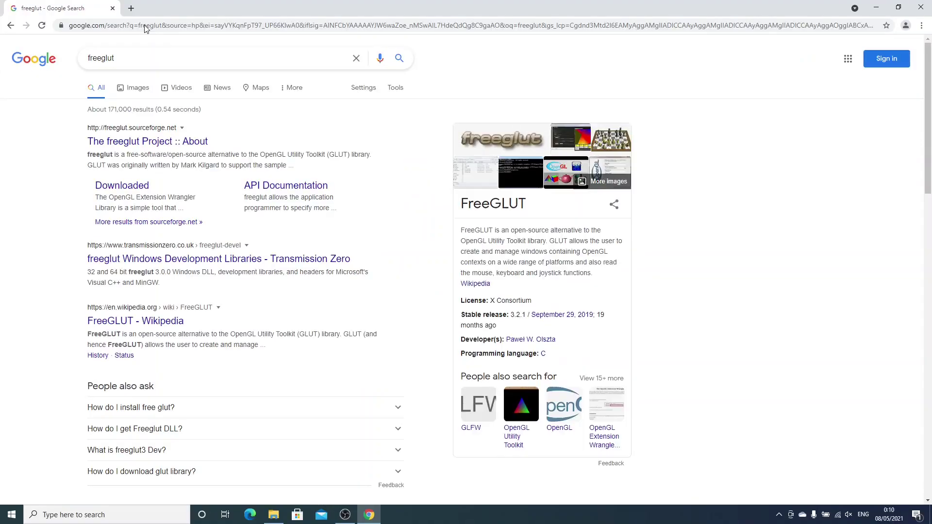
pyautogui.click(176, 143)
pyautogui.scroll(-2, 151, 182)
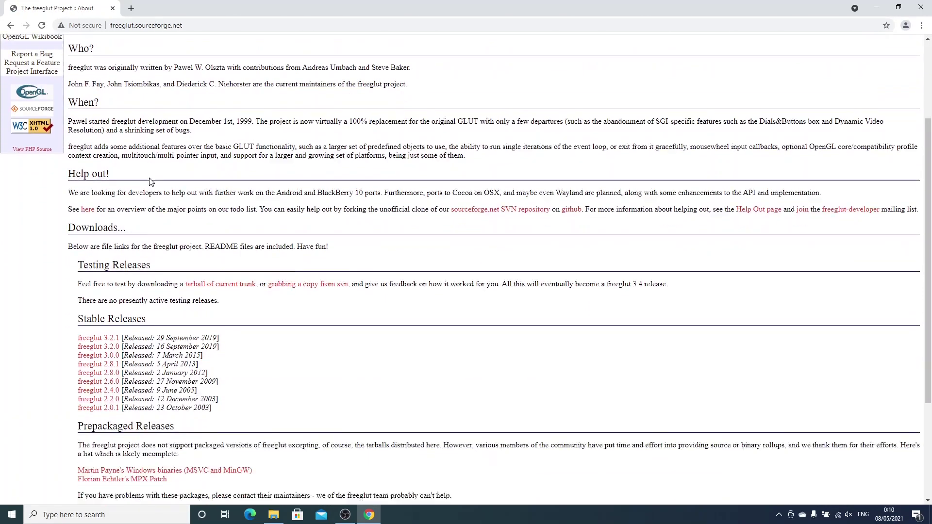
pyautogui.scroll(-1, 146, 204)
pyautogui.scroll(-1, 139, 218)
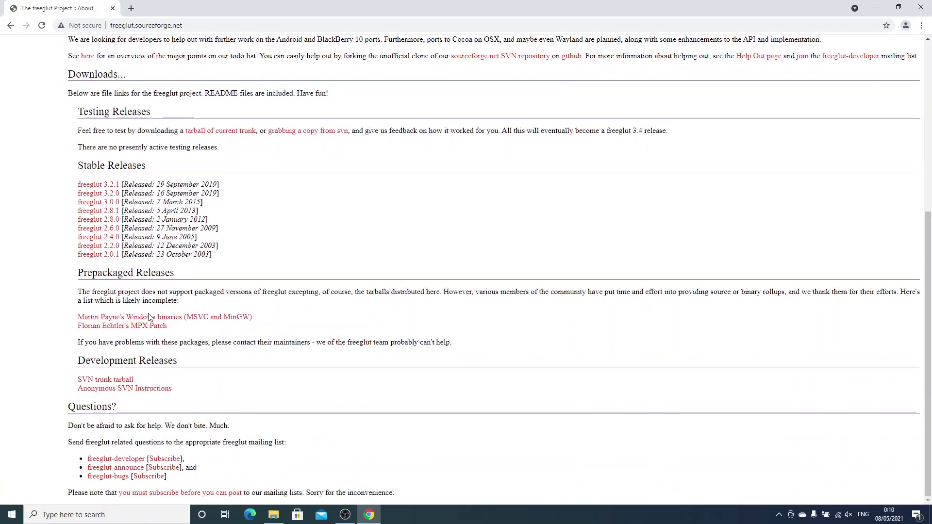
pyautogui.click(94, 186)
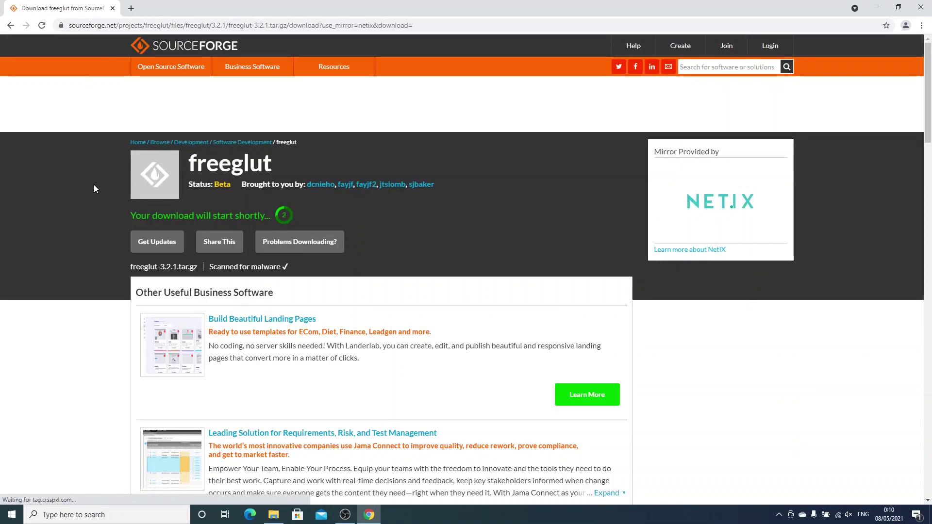
# Extract freeglut-3.2.1.tar.gz with 7-Zip and open the resulting tar folder
pyautogui.click(273, 515)
pyautogui.rightClick(111, 77)
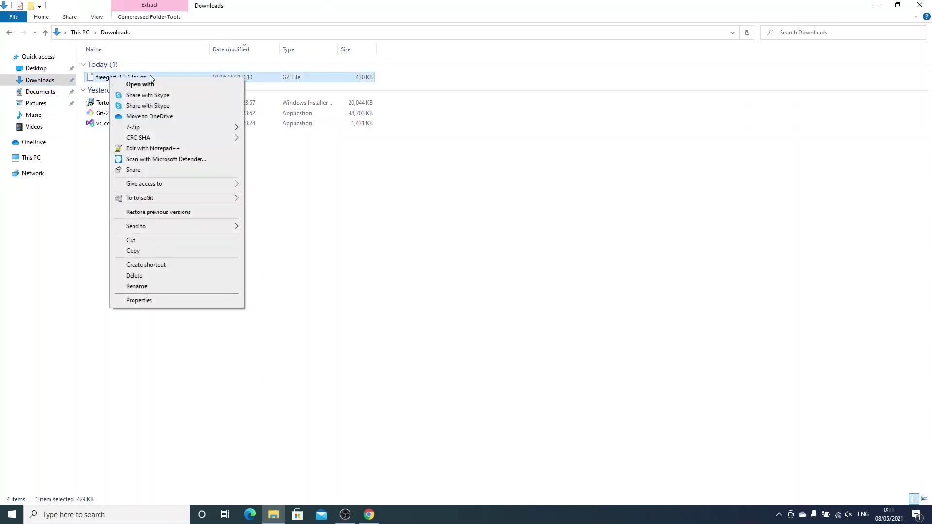
pyautogui.click(270, 171)
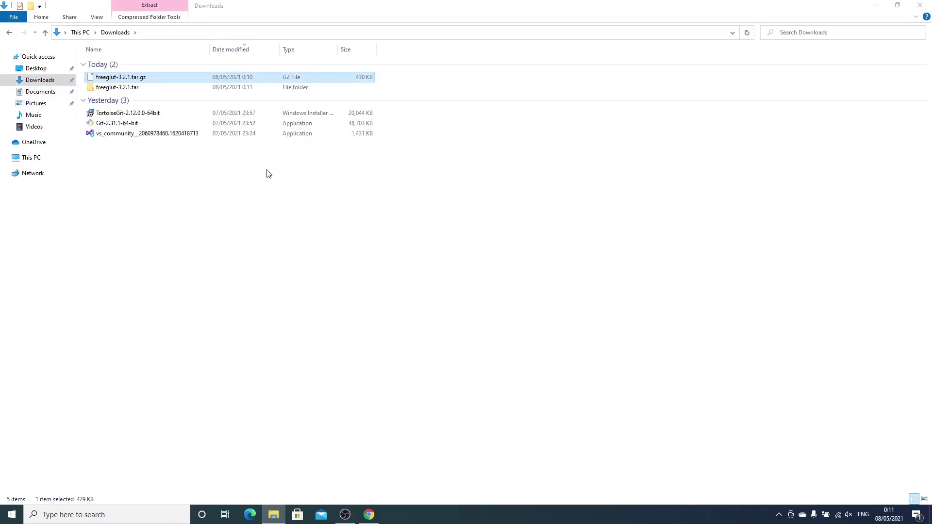
pyautogui.doubleClick(128, 88)
# Extract freeglut-3.2.1.tar and open the freeglut-3.2.1 source folder
pyautogui.rightClick(112, 65)
pyautogui.moveTo(133, 113)
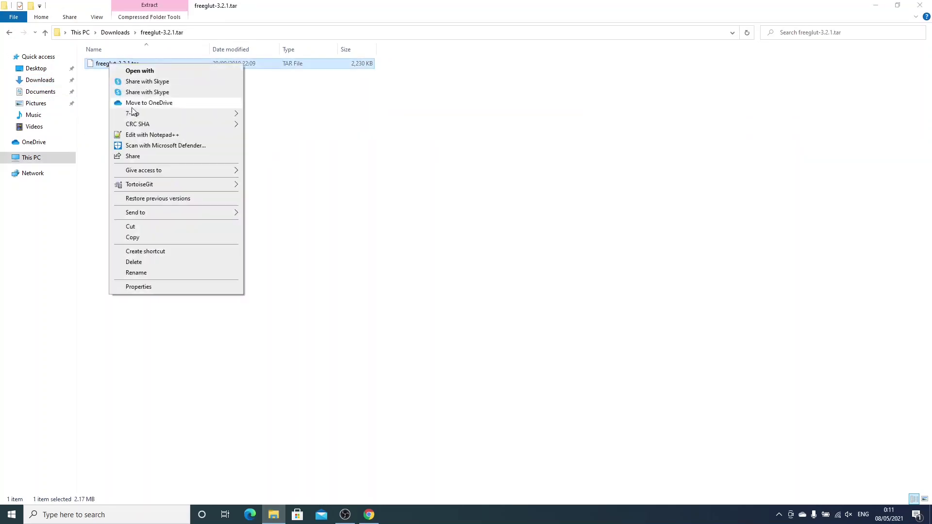
pyautogui.click(266, 159)
pyautogui.press('Return')
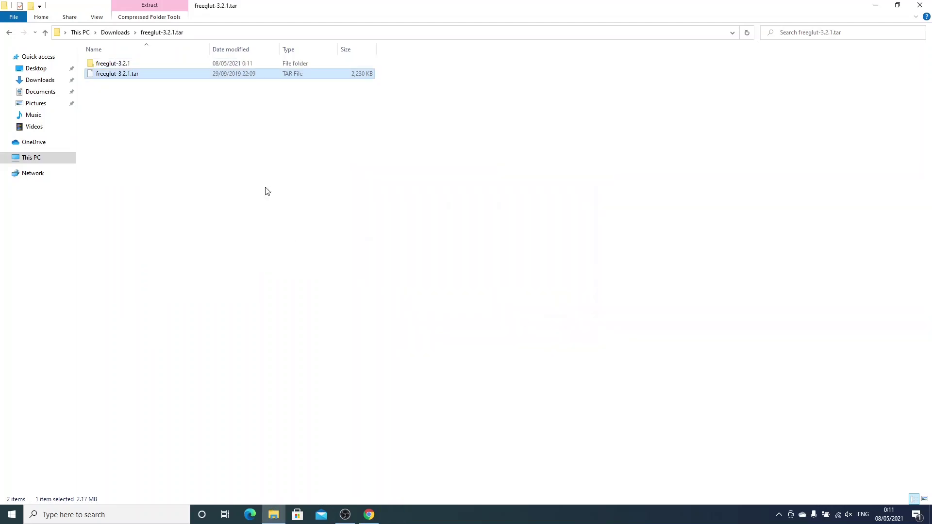
pyautogui.doubleClick(112, 64)
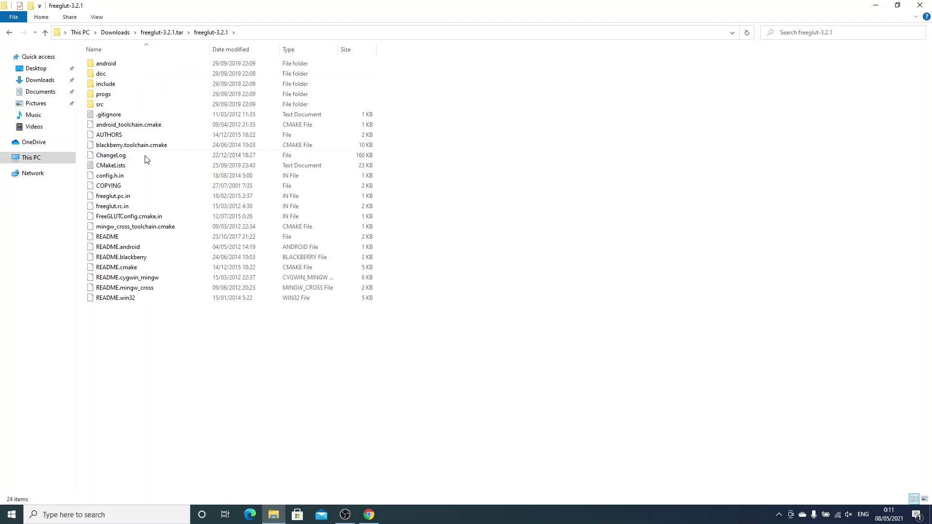
pyautogui.rightClick(114, 358)
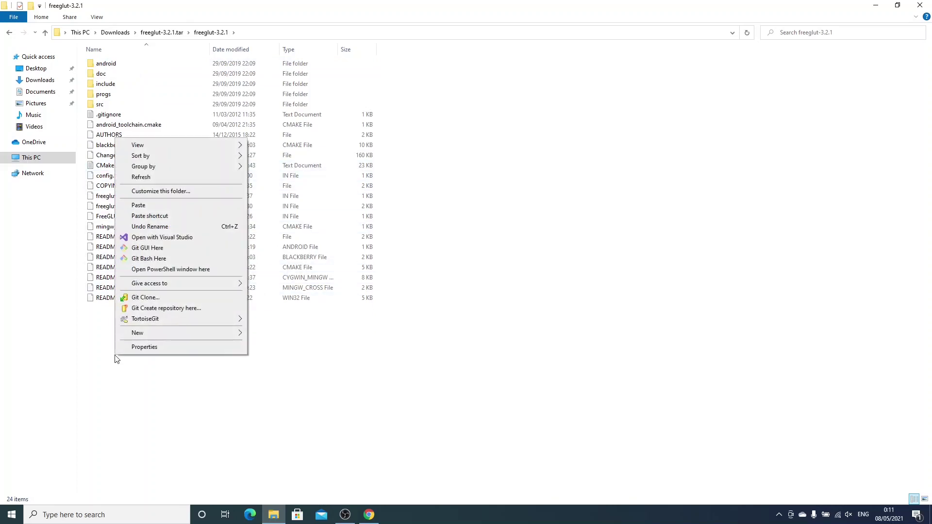
# Run cmake from PowerShell in freeglut-3.2.1 to generate Visual Studio 2019 x64 project files
pyautogui.click(136, 270)
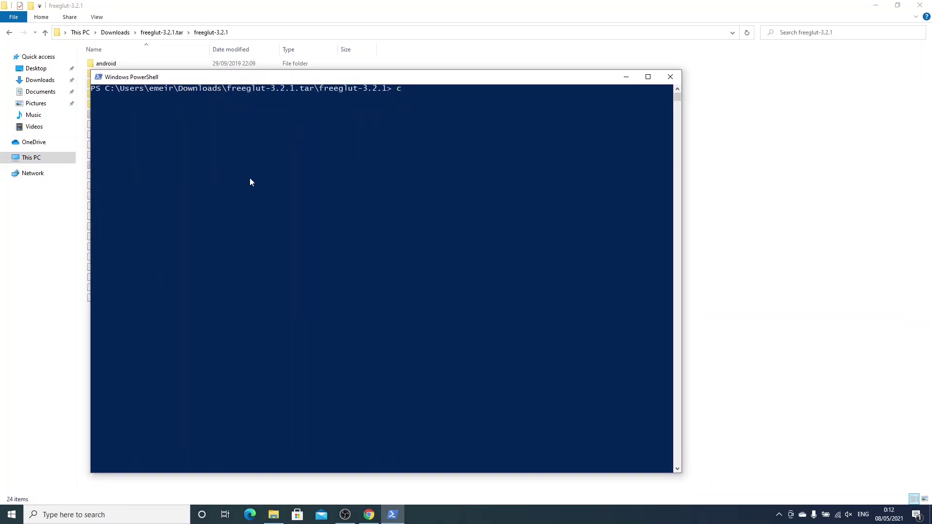
pyautogui.write('make .')
pyautogui.press('Return')
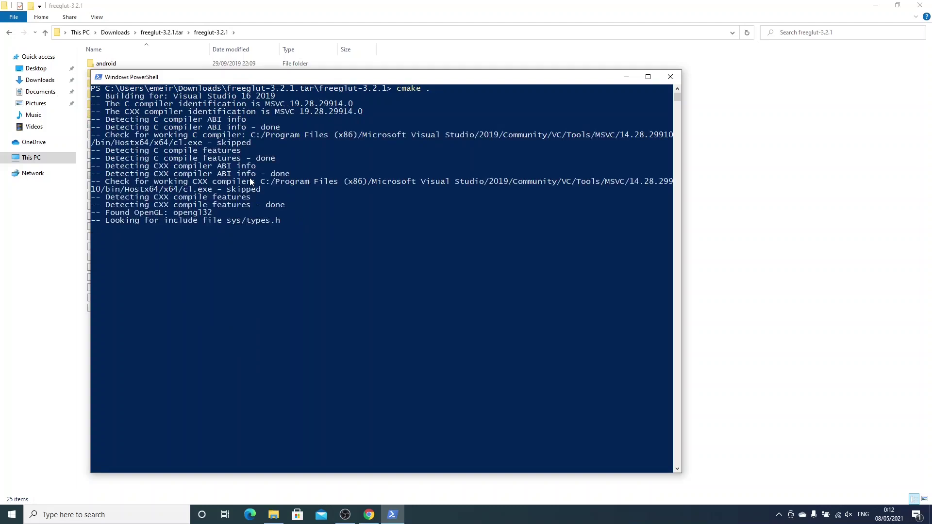
pyautogui.hotkey('alt', 'Tab')
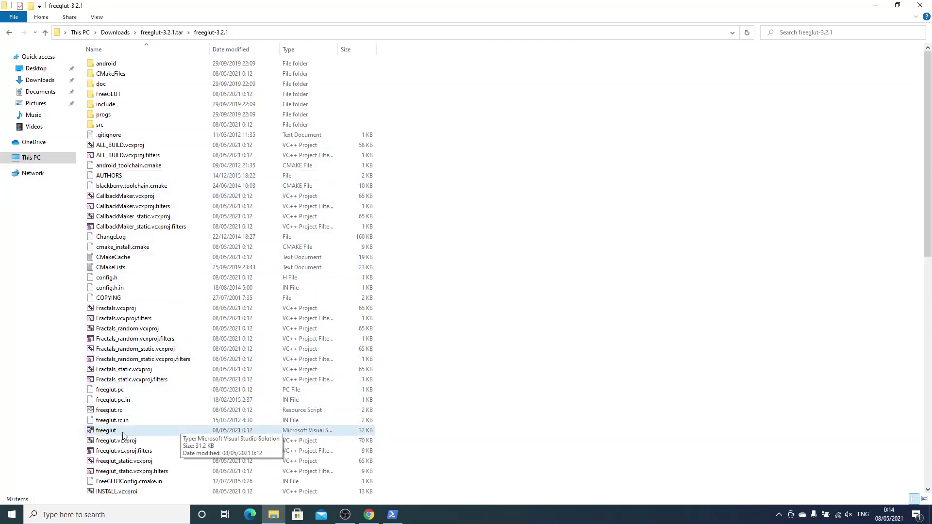
# Open freeglut.sln and build the whole solution in Debug x64, producing freeglutd.dll
pyautogui.click(123, 434)
pyautogui.doubleClick(122, 435)
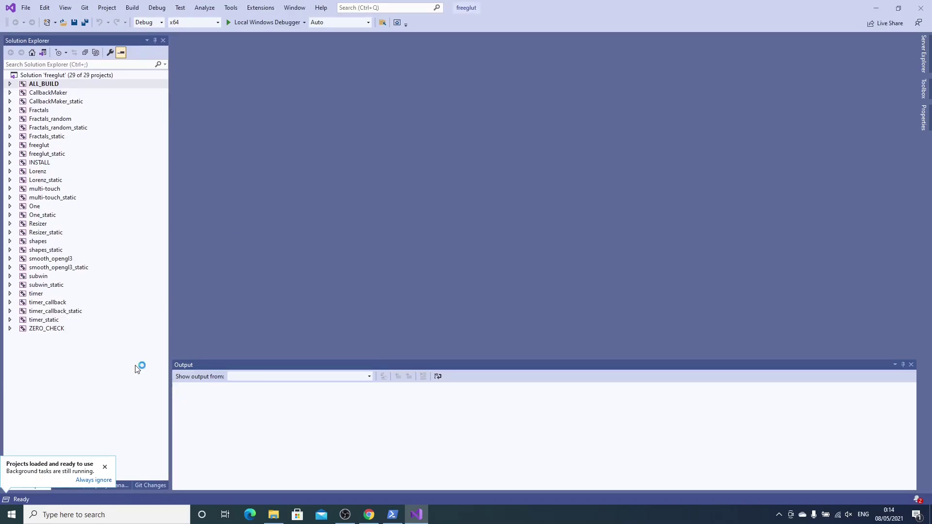
pyautogui.click(162, 22)
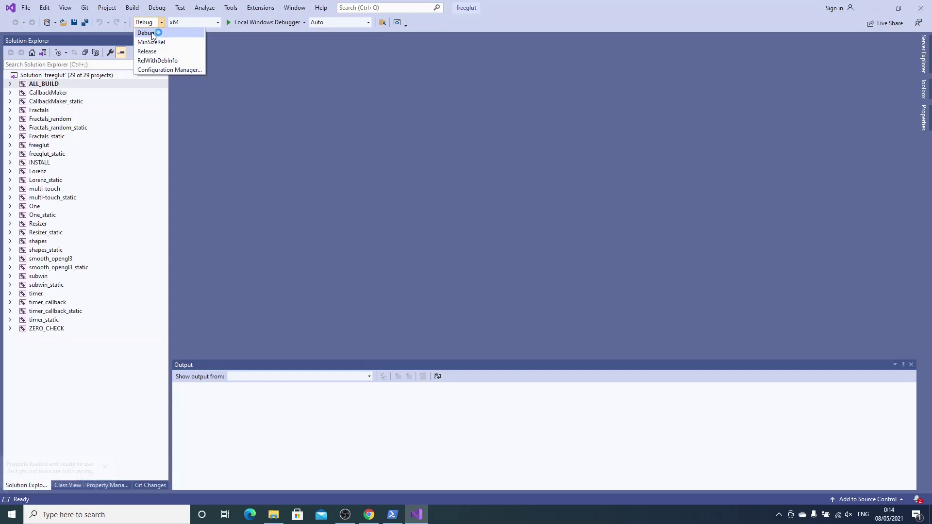
pyautogui.click(152, 32)
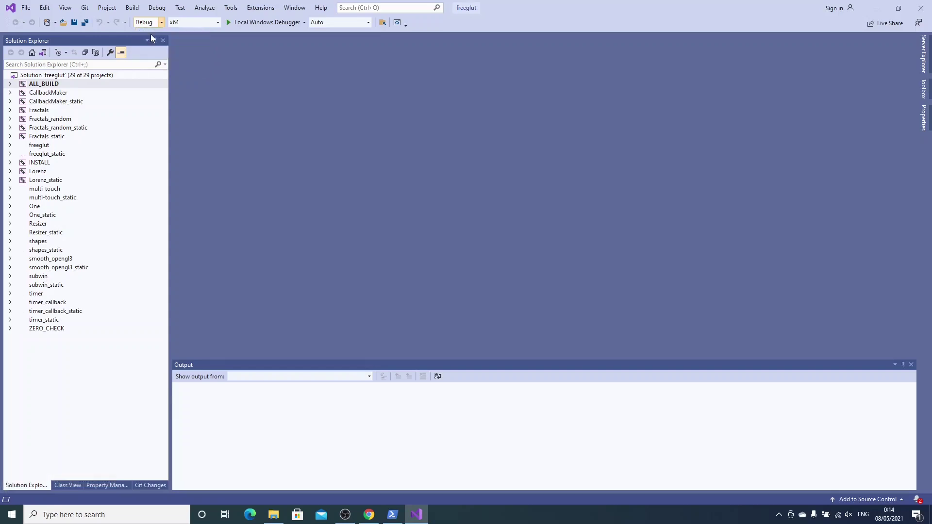
pyautogui.click(132, 11)
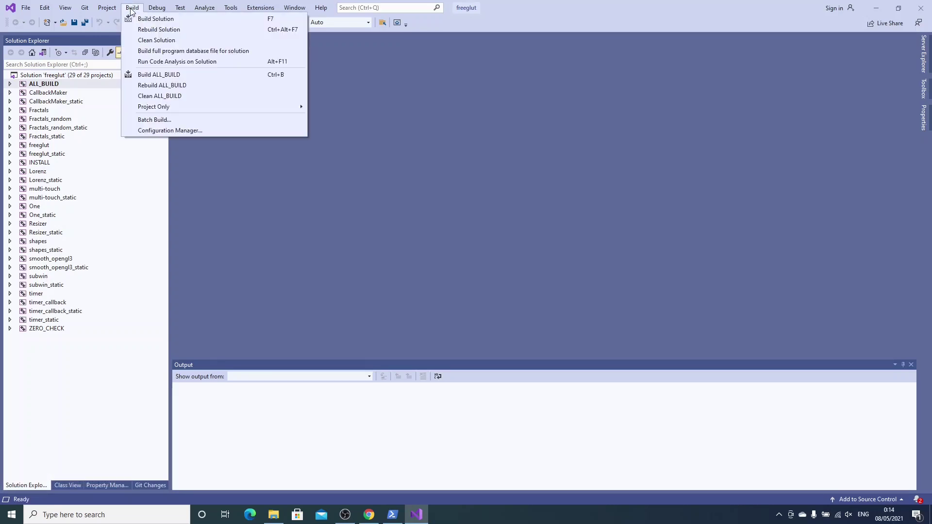
pyautogui.click(155, 19)
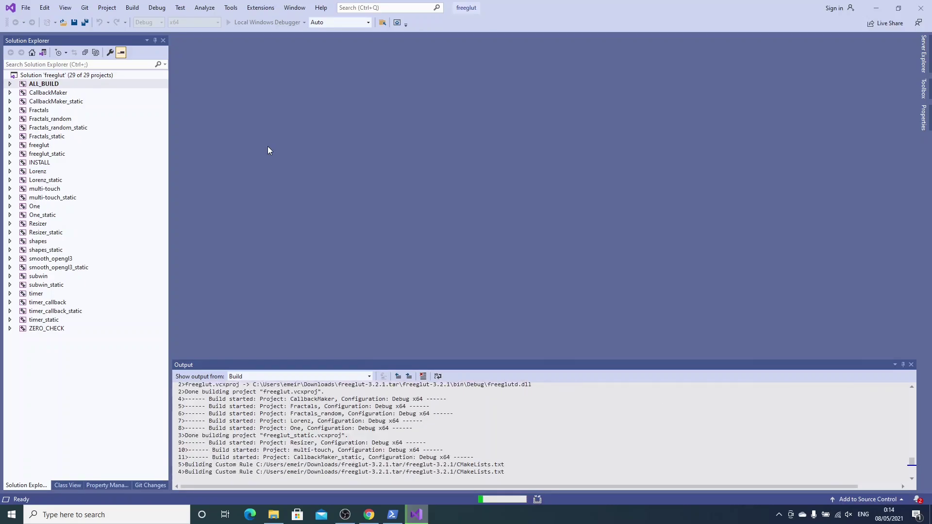
pyautogui.click(273, 515)
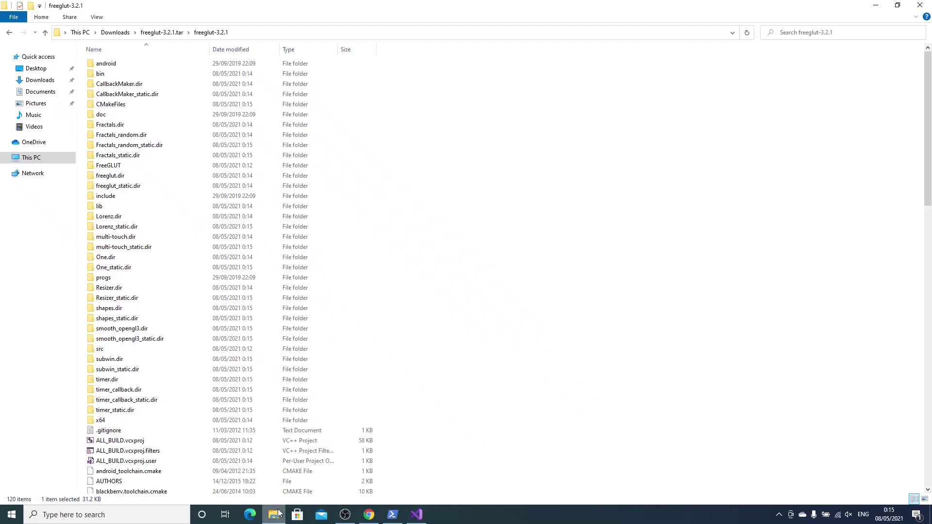
# Find the built freeglutd.lib in the freeglut lib\Debug folder
pyautogui.doubleClick(101, 208)
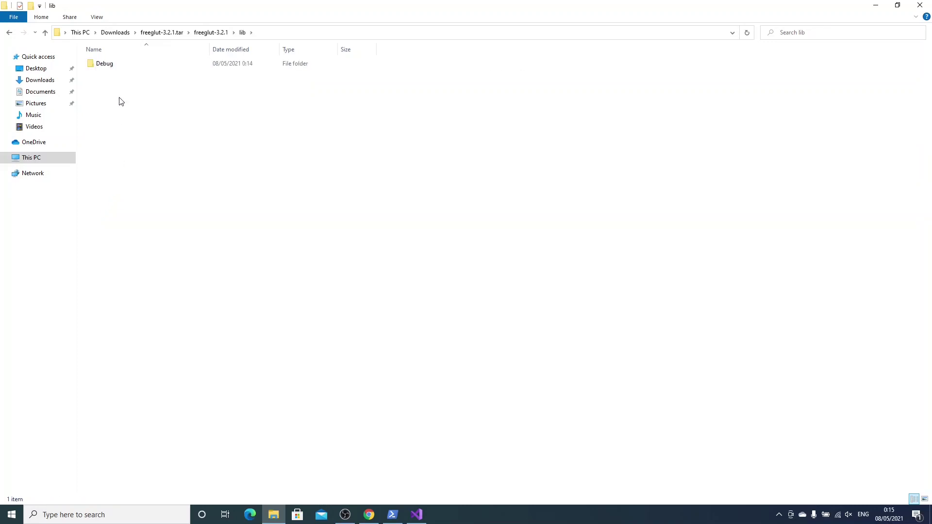
pyautogui.doubleClick(104, 64)
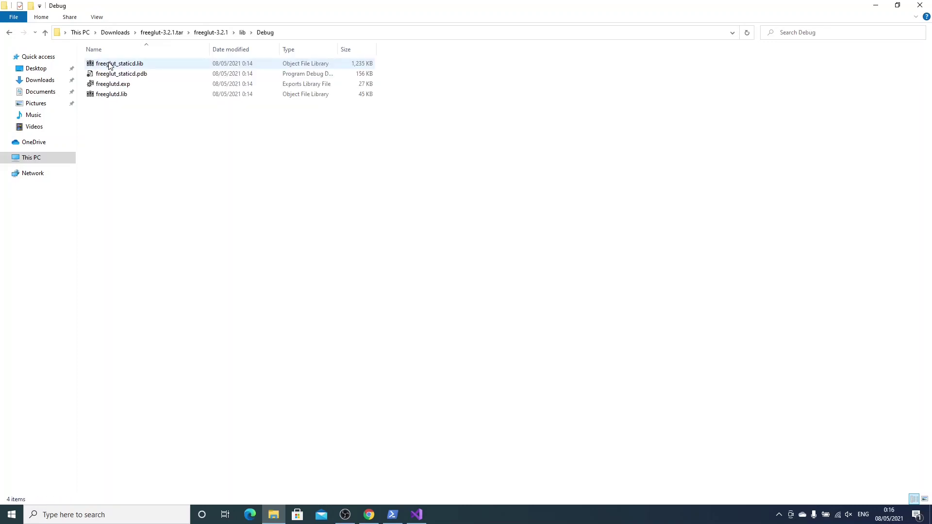
pyautogui.click(110, 98)
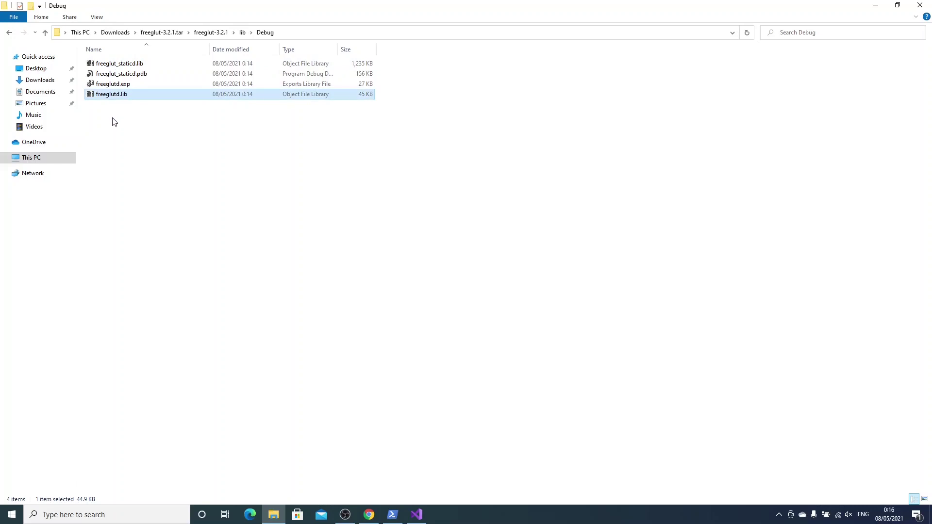
# Find the built freeglutd.dll in the freeglut bin\Debug folder
pyautogui.click(211, 32)
pyautogui.doubleClick(121, 73)
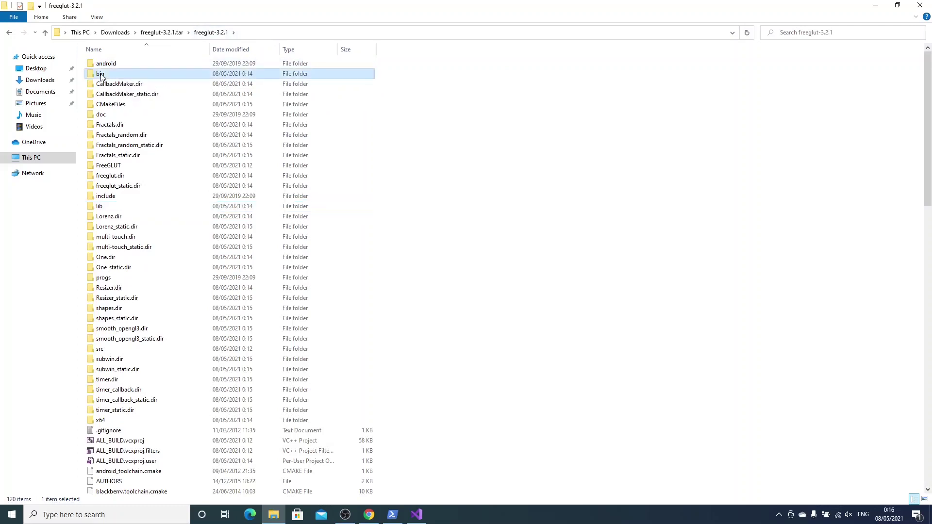
pyautogui.doubleClick(102, 64)
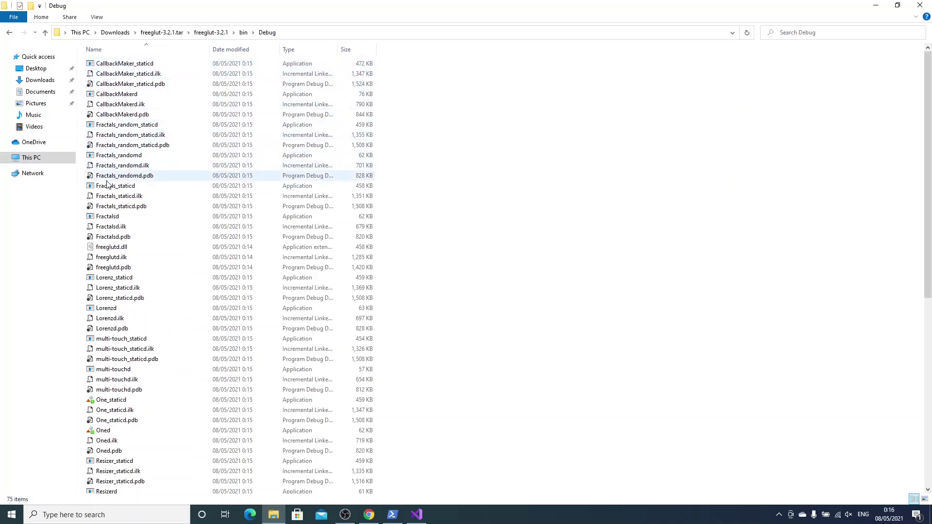
pyautogui.click(107, 250)
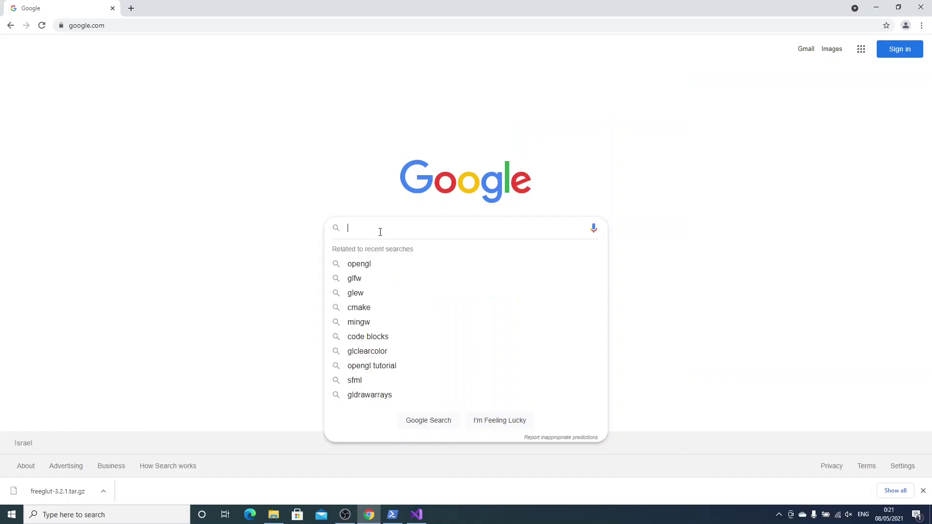
pyautogui.write('glew')
# Search Google for glew and download the Windows 32-bit and 64-bit binaries from glew.sourceforge.net
pyautogui.press('Return')
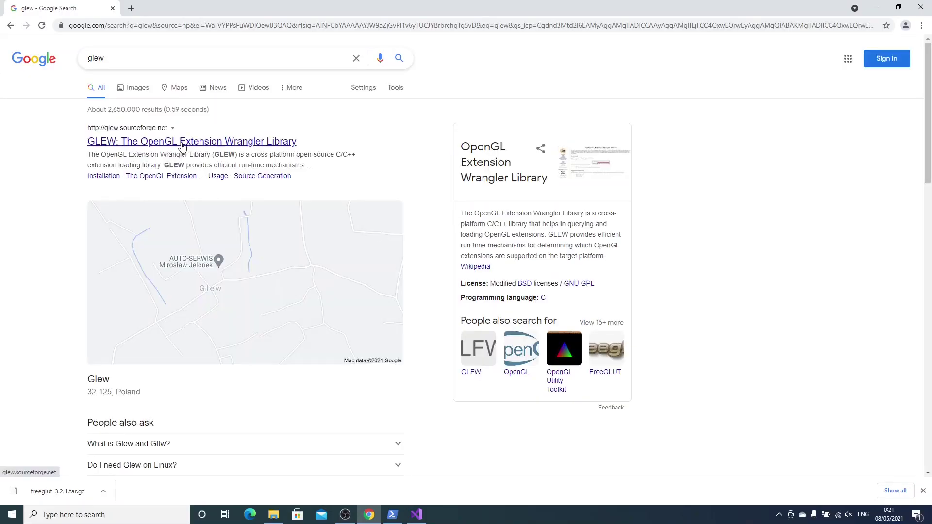
pyautogui.click(184, 143)
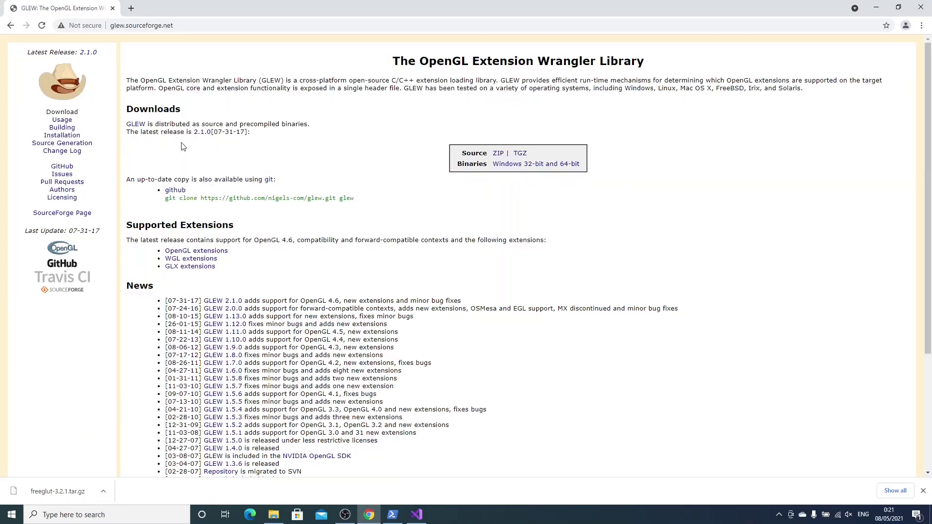
pyautogui.click(528, 166)
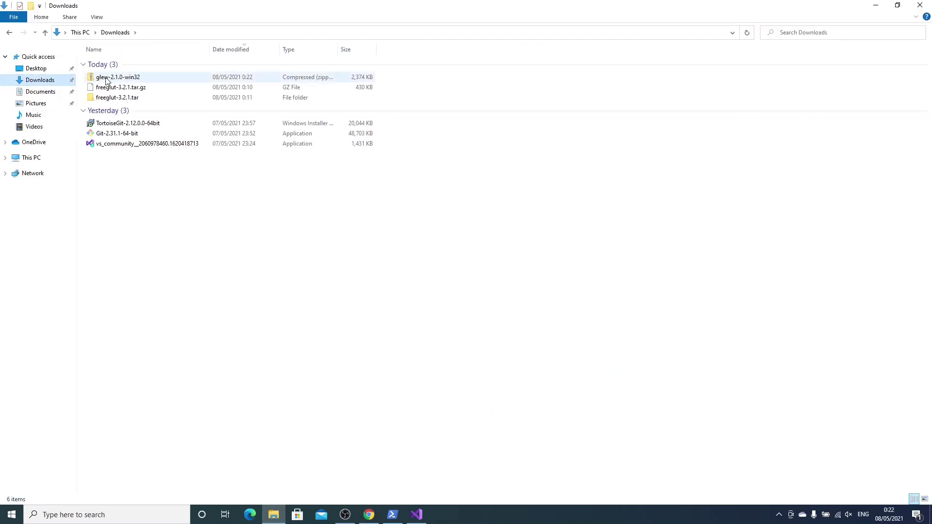
# Extract the GLEW zip to glew-2.1.0-win32 with 7-Zip and open its glew-2.1.0 folder
pyautogui.rightClick(106, 80)
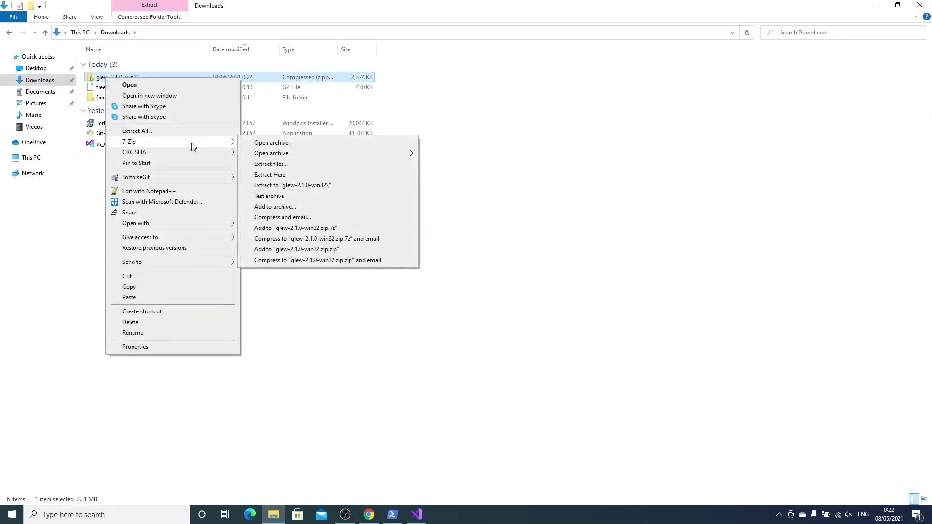
pyautogui.click(277, 185)
pyautogui.doubleClick(128, 109)
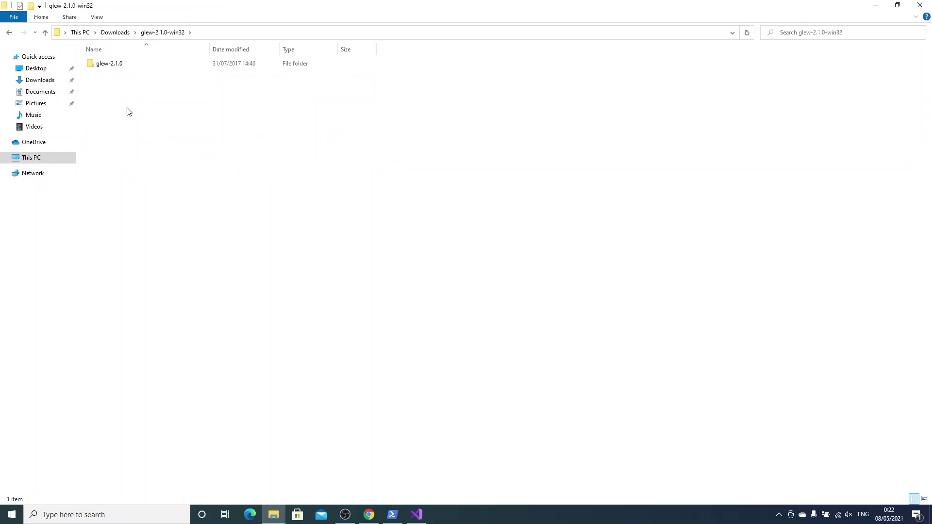
pyautogui.doubleClick(105, 64)
# Find glew32.lib in the lib\Release\x64 folder
pyautogui.doubleClick(101, 96)
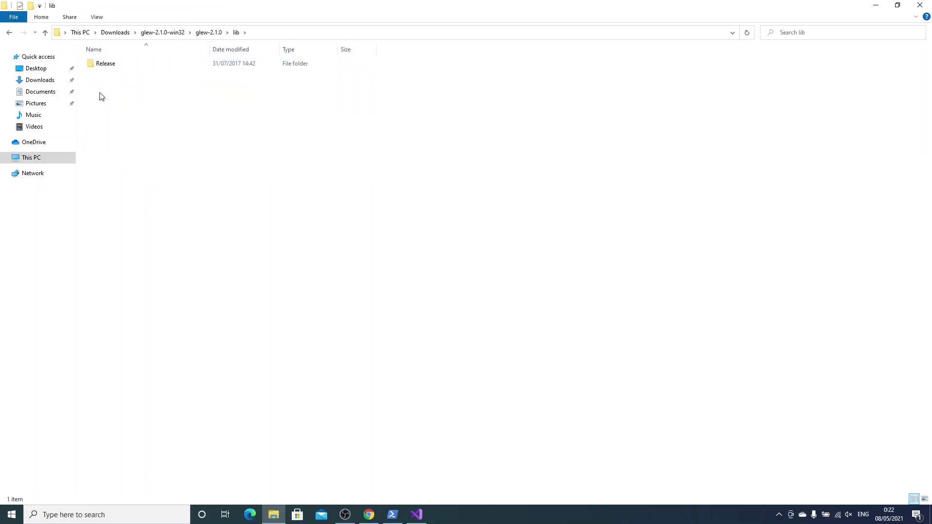
pyautogui.doubleClick(102, 64)
pyautogui.click(97, 76)
pyautogui.doubleClick(97, 76)
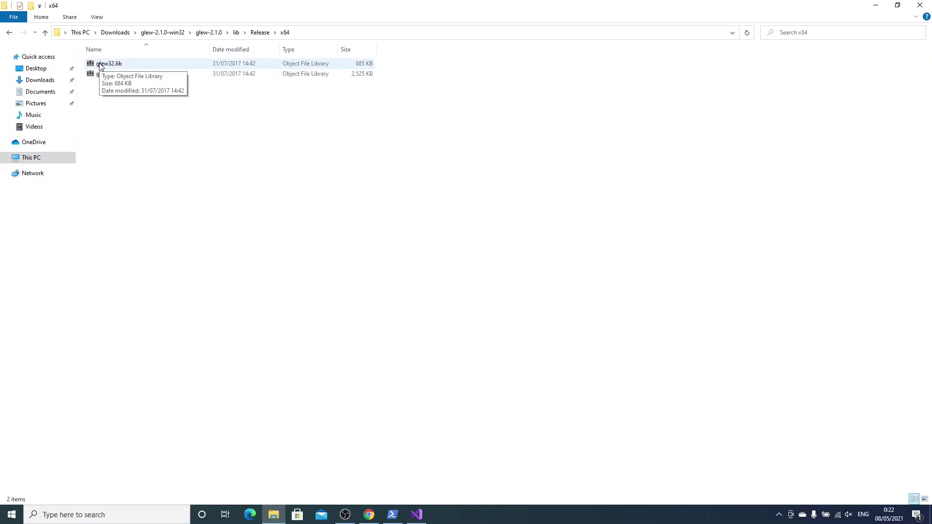
pyautogui.click(100, 67)
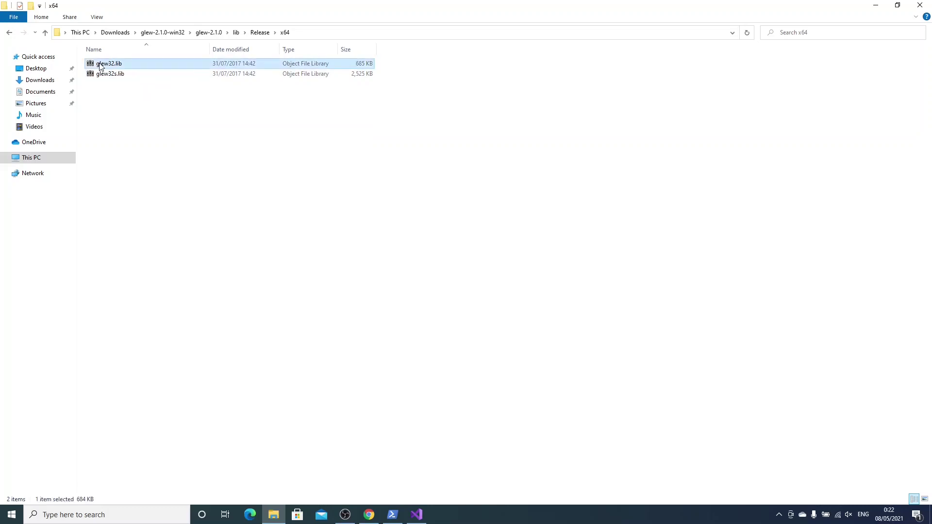
# Open the bin\Release\x64 folder that holds glew32.dll
pyautogui.click(200, 32)
pyautogui.doubleClick(105, 65)
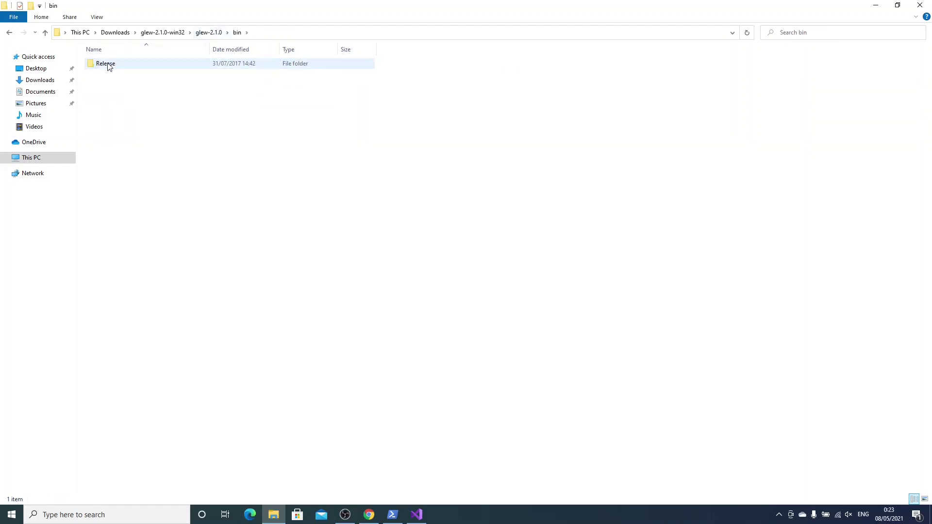
pyautogui.doubleClick(106, 64)
pyautogui.doubleClick(101, 76)
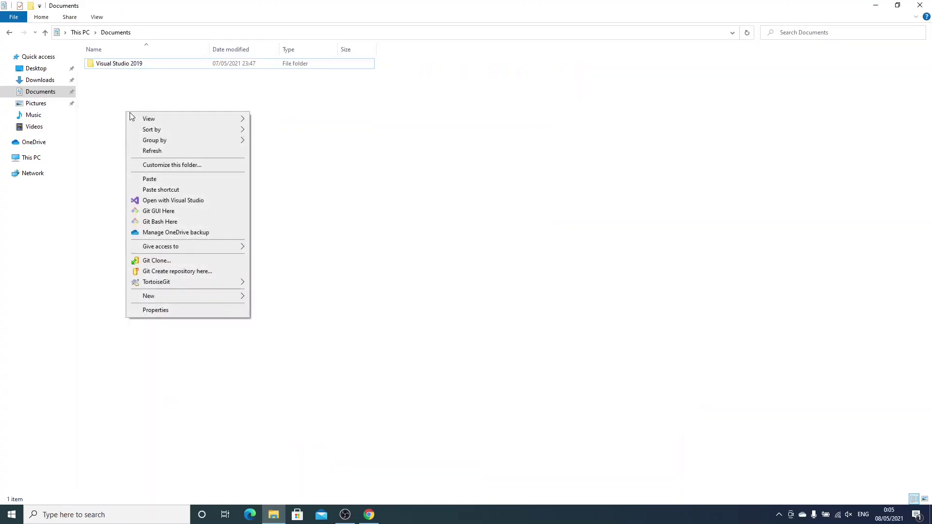
# Clone the ogldev GitHub repository into Documents with TortoiseGit's Git Clone
pyautogui.click(152, 263)
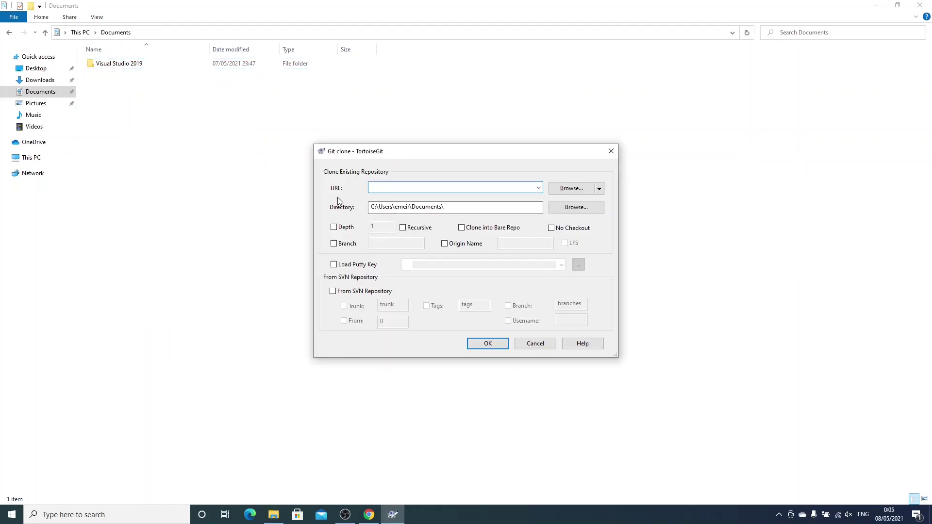
pyautogui.write('https')
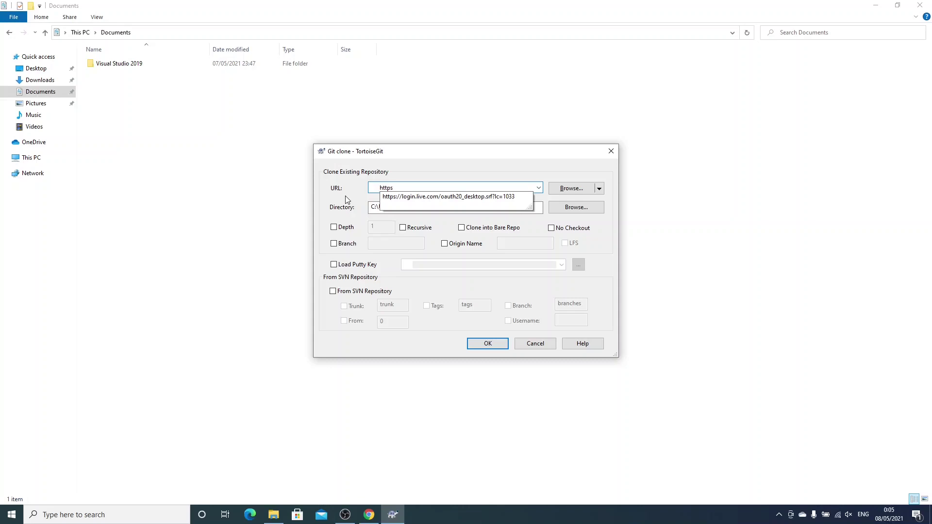
pyautogui.write('://git')
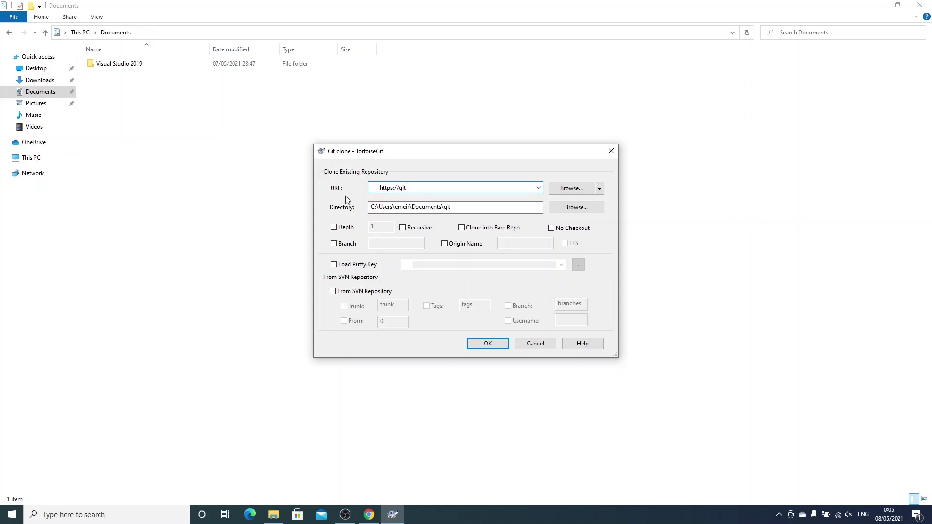
pyautogui.write('hub.com/e')
pyautogui.write('meiri/oglde')
pyautogui.write('v')
pyautogui.click(476, 342)
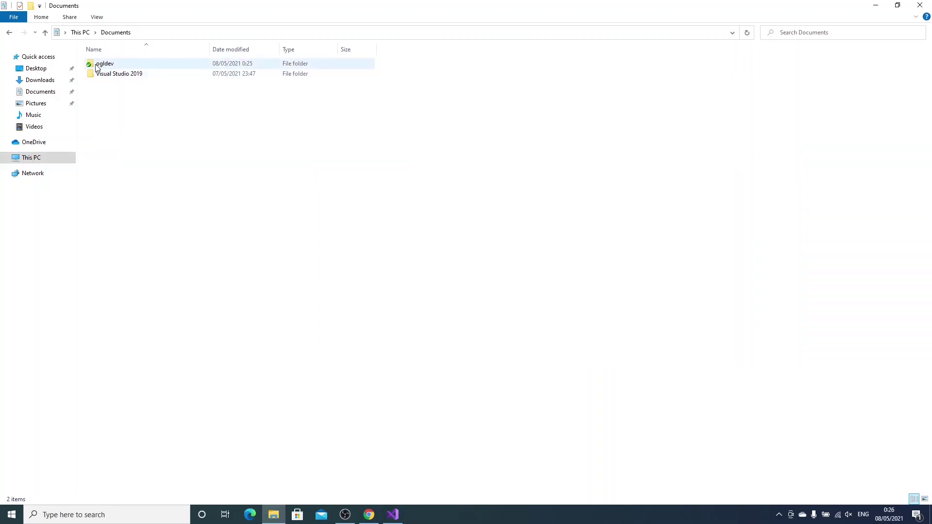
# Open the cloned ogldev folder and look over its tutorial folders, tutorial01 through tutorial24
pyautogui.doubleClick(97, 65)
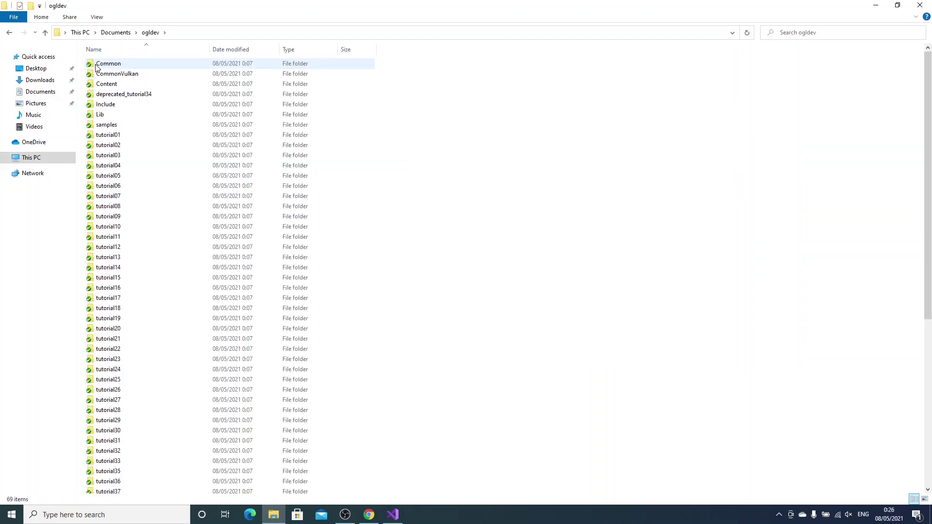
pyautogui.click(108, 136)
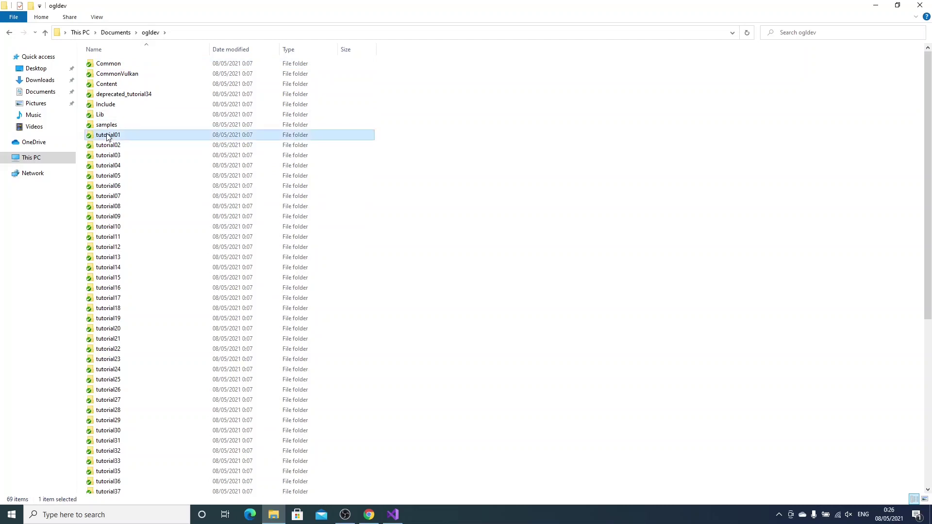
pyautogui.hotkey('shift', 'Down')
pyautogui.hotkey('shift', 'Down')
pyautogui.hotkey('shift', 'Down')
pyautogui.hotkey('shift', 'Down')
pyautogui.hotkey('shift', 'Down')
pyautogui.hotkey('shift', 'Down')
pyautogui.hotkey('shift', 'Down')
pyautogui.hotkey('shift', 'Down')
pyautogui.hotkey('shift', 'Down')
pyautogui.hotkey('shift', 'Down')
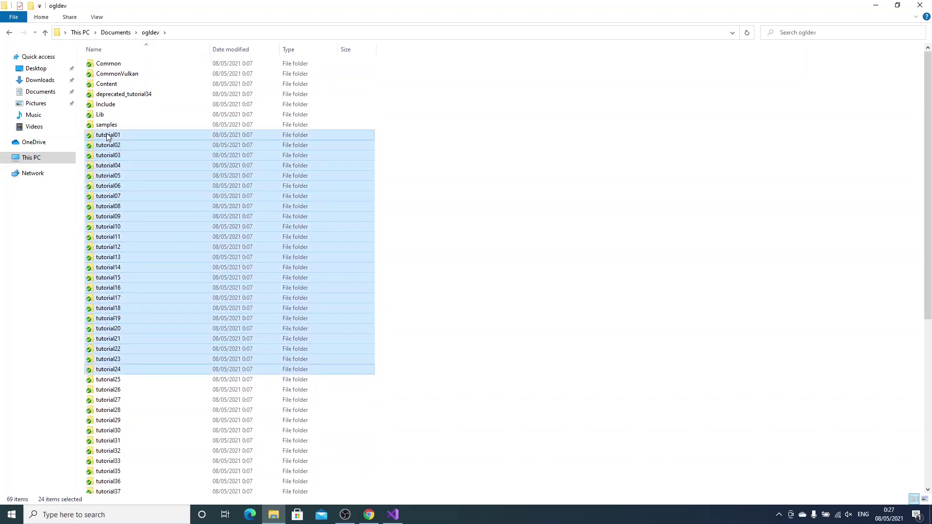
pyautogui.click(116, 178)
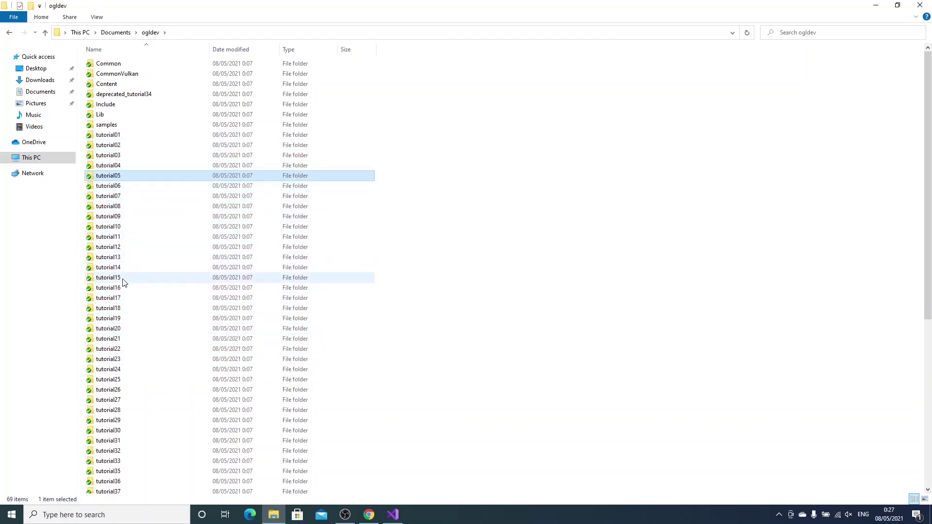
pyautogui.scroll(-2, 123, 283)
pyautogui.scroll(-2, 122, 284)
pyautogui.scroll(-5, 122, 287)
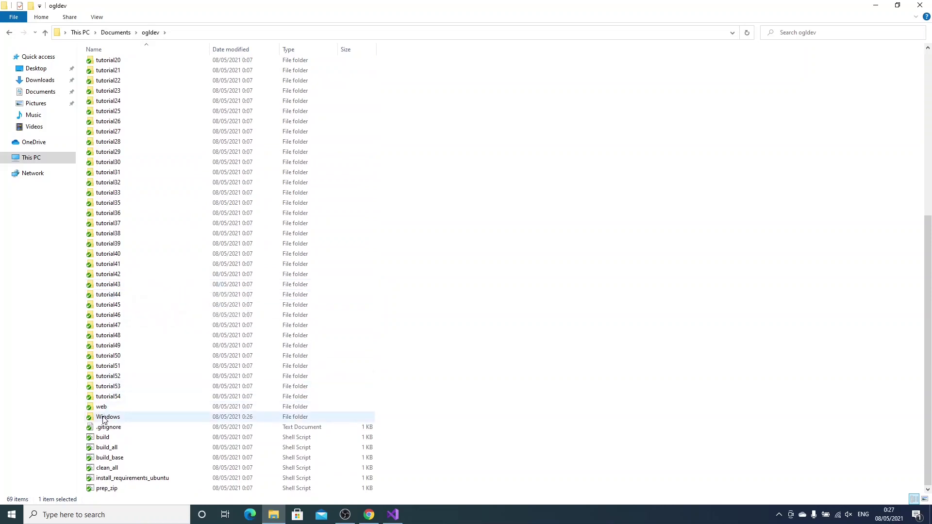
# In ogldev\Windows\Lib, find freeglut.lib, freeglutd.lib and glew32.lib
pyautogui.doubleClick(103, 420)
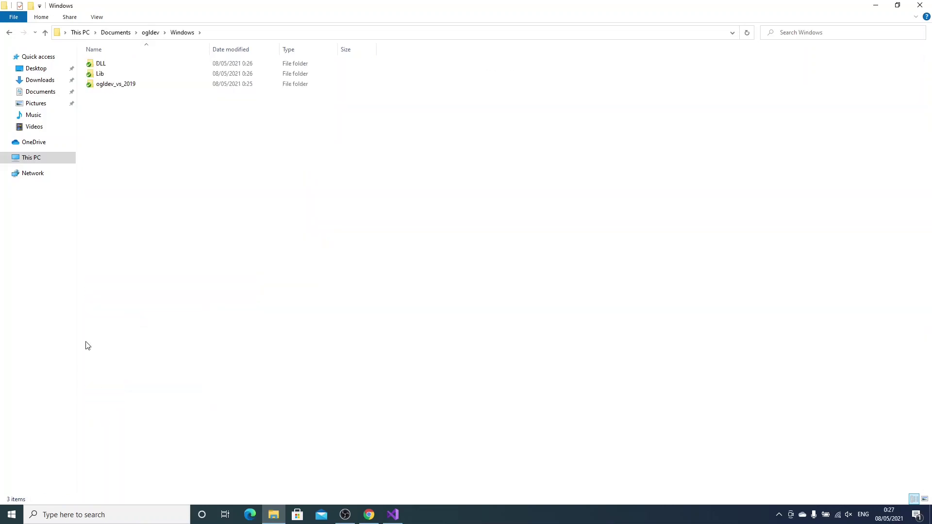
pyautogui.click(105, 86)
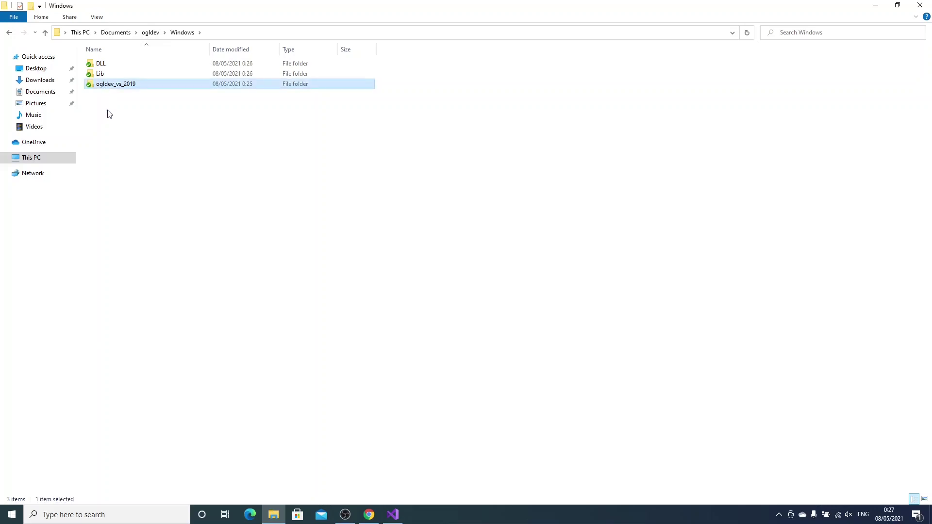
pyautogui.doubleClick(100, 73)
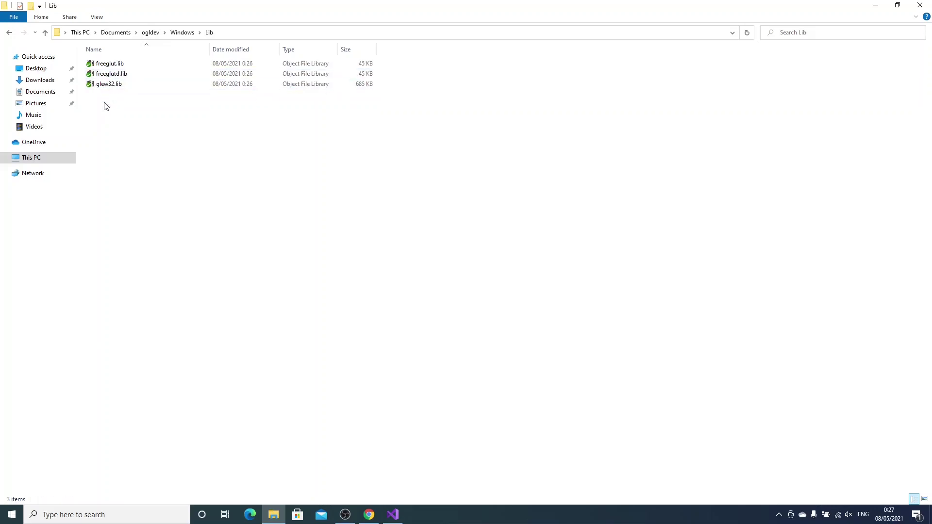
pyautogui.click(109, 64)
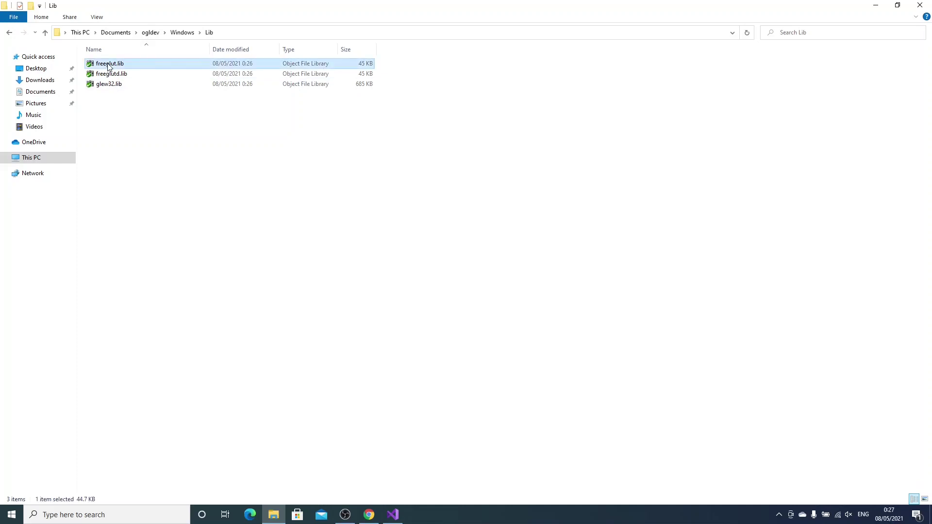
pyautogui.click(107, 74)
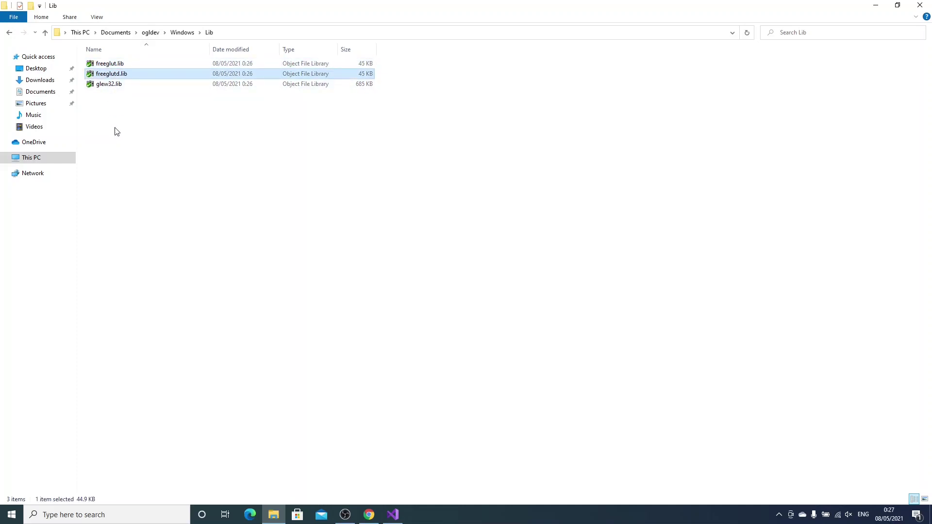
pyautogui.click(107, 86)
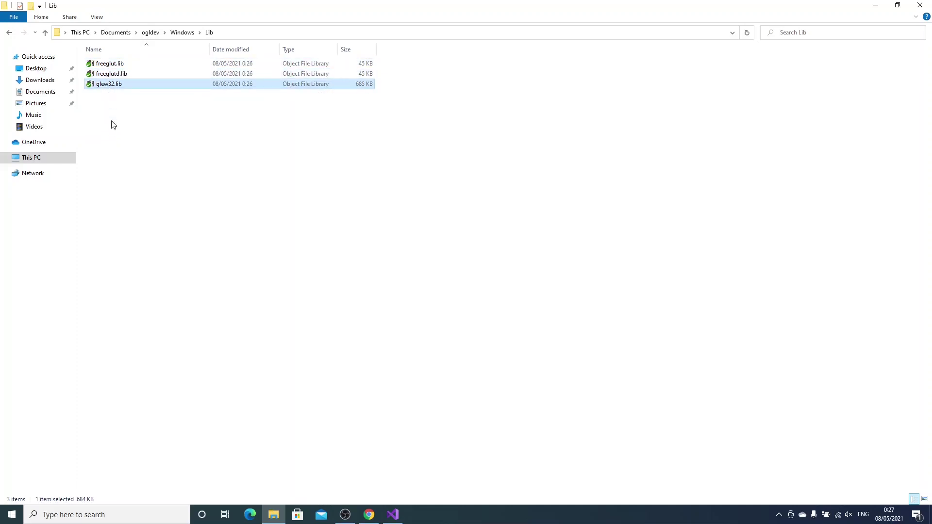
# Look through the ogldev Windows DLL folder, then return to the Windows folder
pyautogui.click(180, 32)
pyautogui.doubleClick(108, 64)
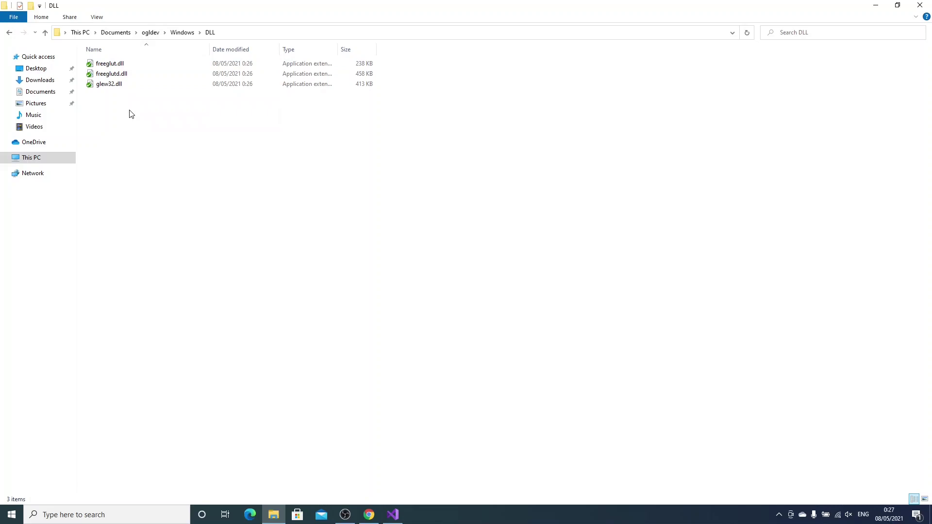
pyautogui.click(187, 33)
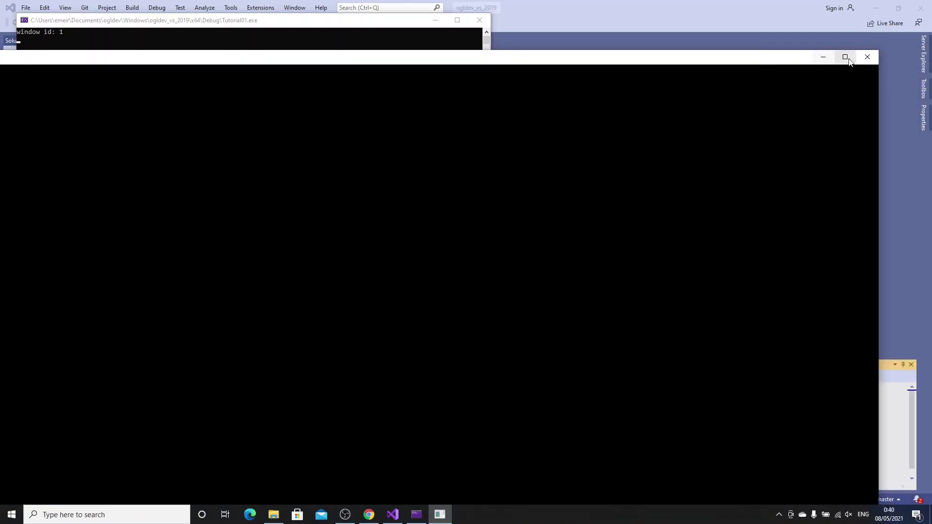
# Close Tutorial01 and its debug console, then make Tutorial08 the startup project
pyautogui.click(865, 58)
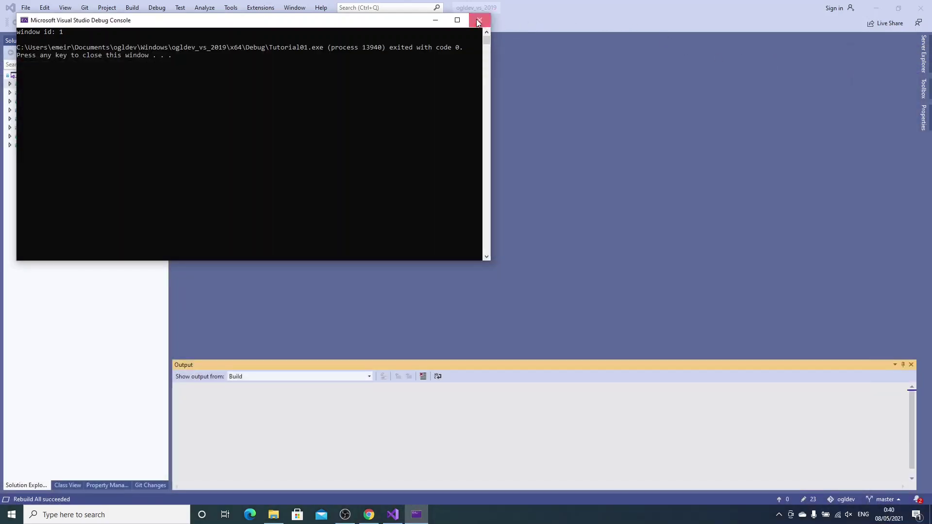
pyautogui.click(479, 20)
pyautogui.rightClick(41, 145)
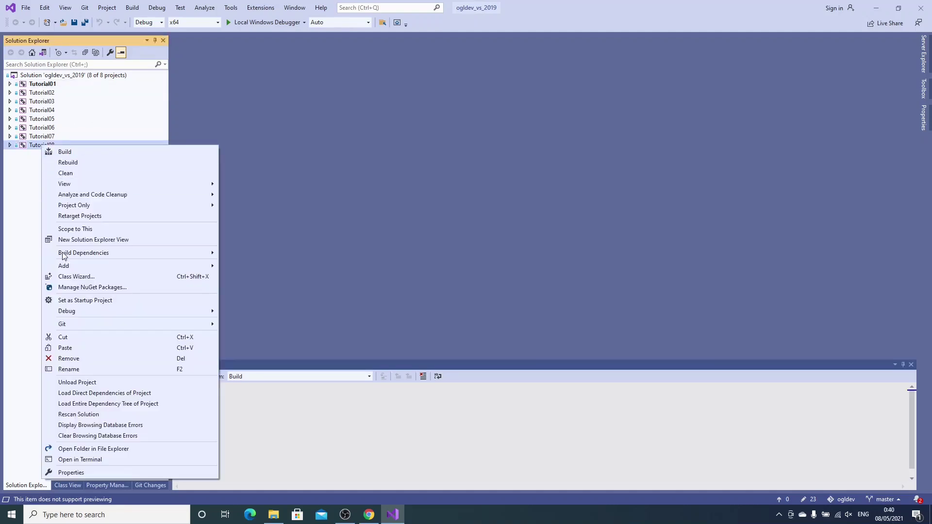
pyautogui.click(66, 301)
# Run Tutorial08 with Ctrl+F5 to see the red triangle, then close its windows
pyautogui.hotkey('ctrl', 'F5')
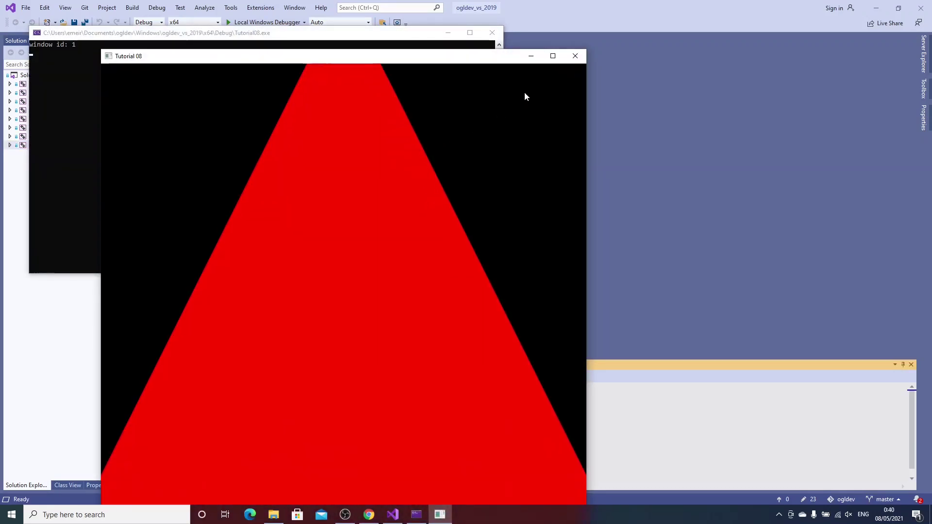
pyautogui.click(575, 55)
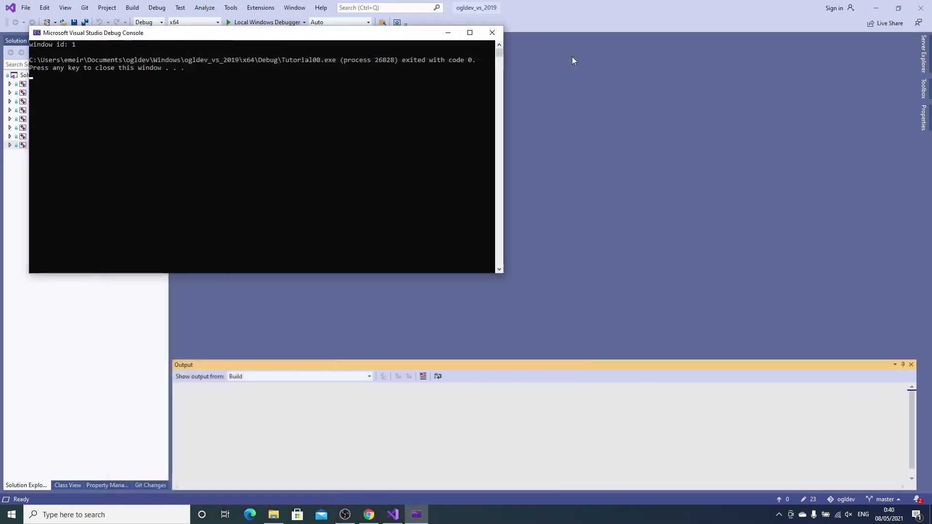
pyautogui.click(492, 33)
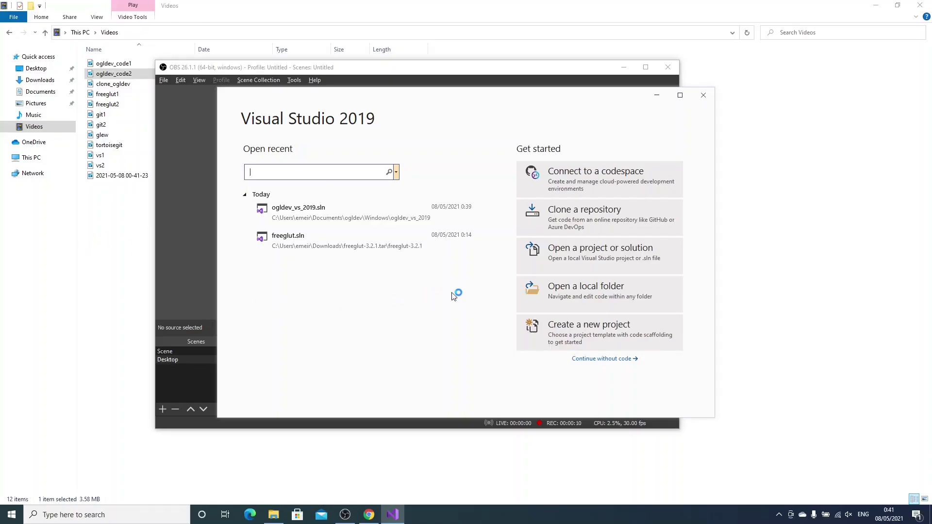
# Create OpenGLApplication from the Empty Project template, with its location set to Documents
pyautogui.click(578, 328)
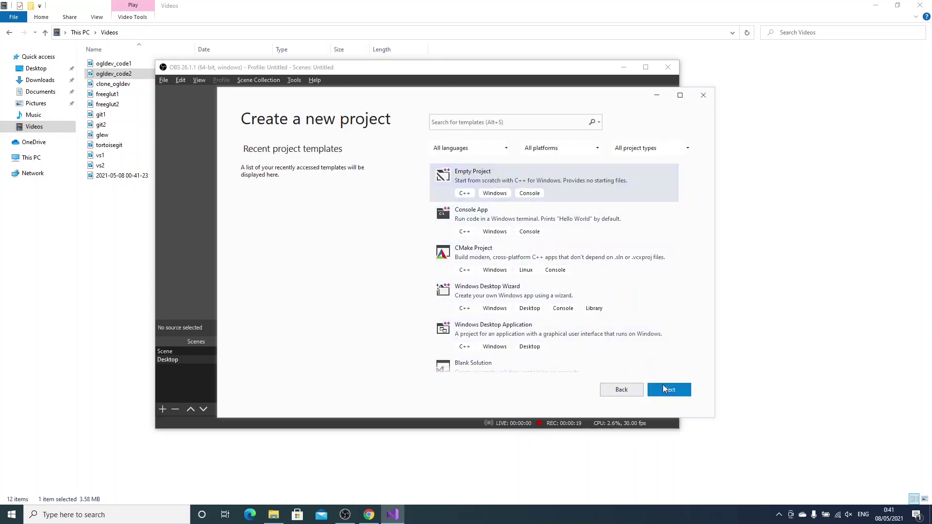
pyautogui.click(669, 390)
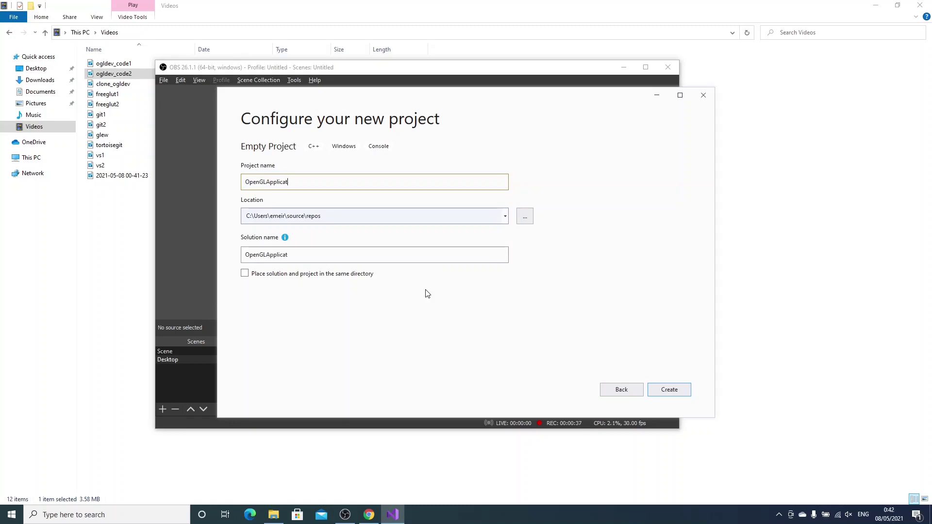
pyautogui.click(525, 218)
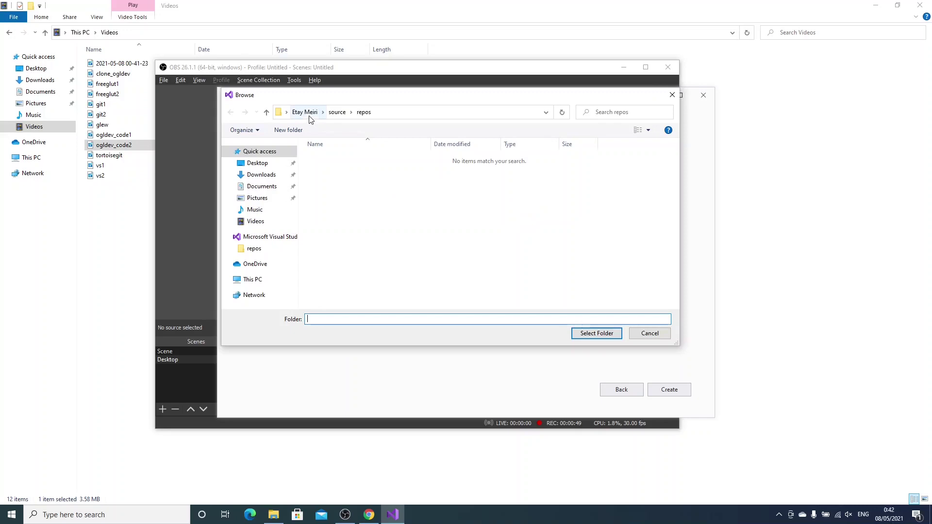
pyautogui.click(262, 188)
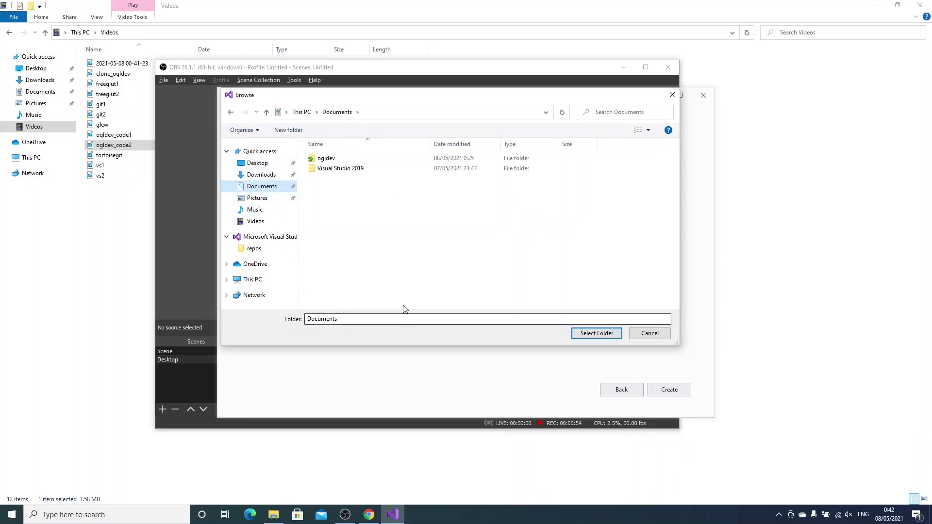
pyautogui.click(581, 335)
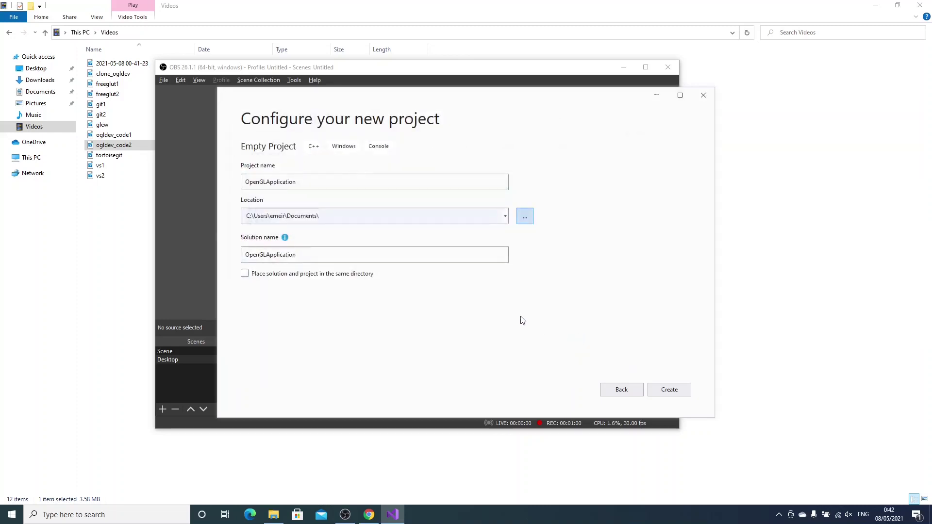
pyautogui.click(654, 392)
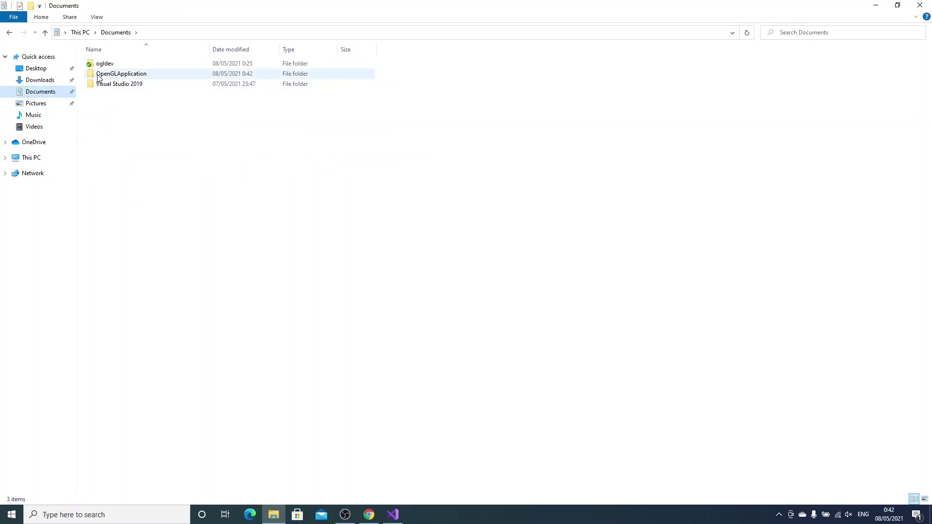
# View the solution and vcxproj files in Documents\OpenGLApplication, then go back to Visual Studio
pyautogui.doubleClick(99, 75)
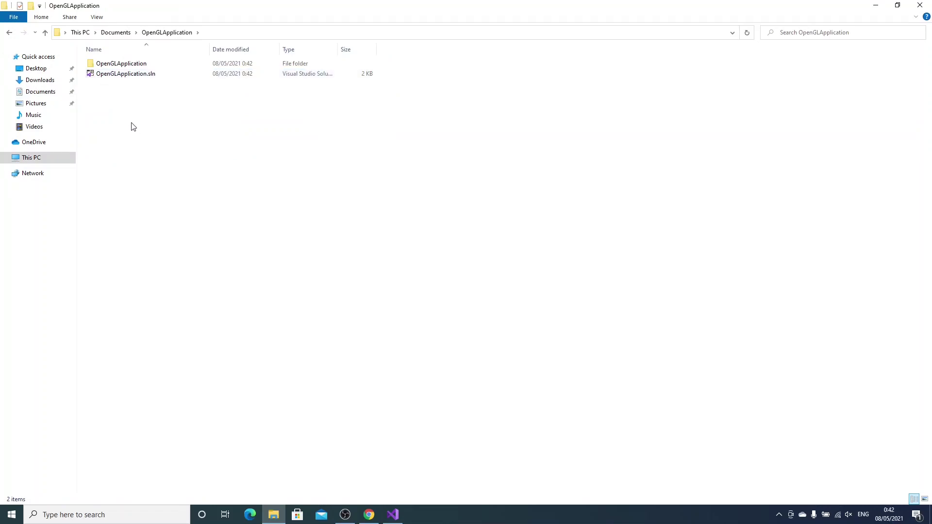
pyautogui.doubleClick(139, 63)
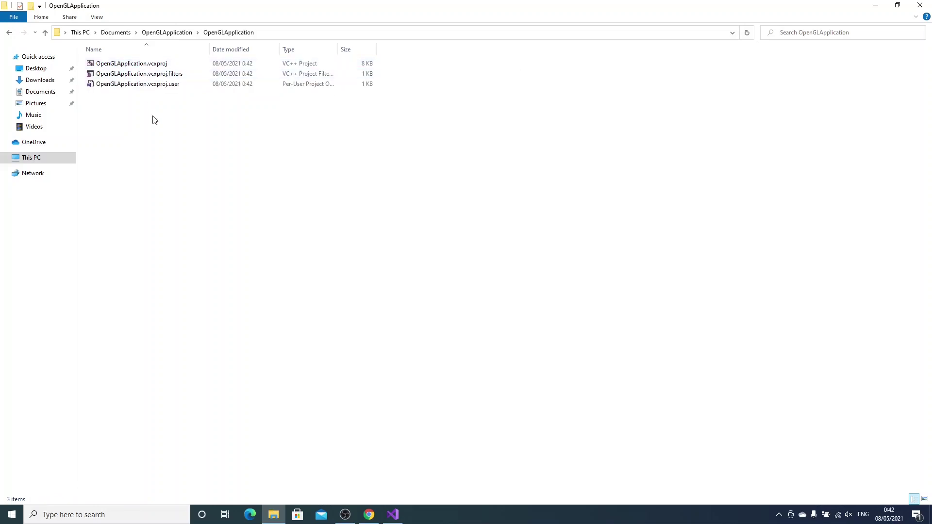
pyautogui.hotkey('alt', 'Left')
pyautogui.click(393, 516)
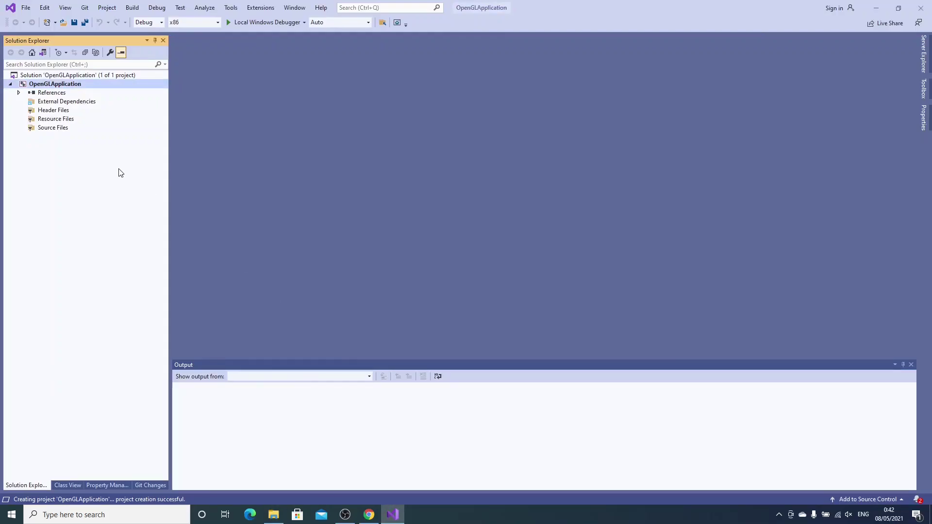
# Add a new C++ File (.cpp) item named main.cpp to the OpenGLApplication project
pyautogui.rightClick(70, 86)
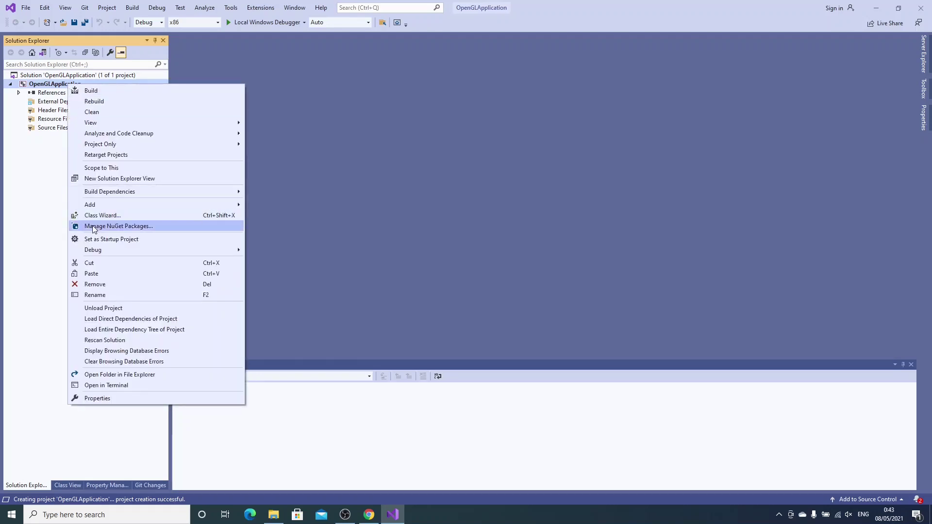
pyautogui.moveTo(90, 204)
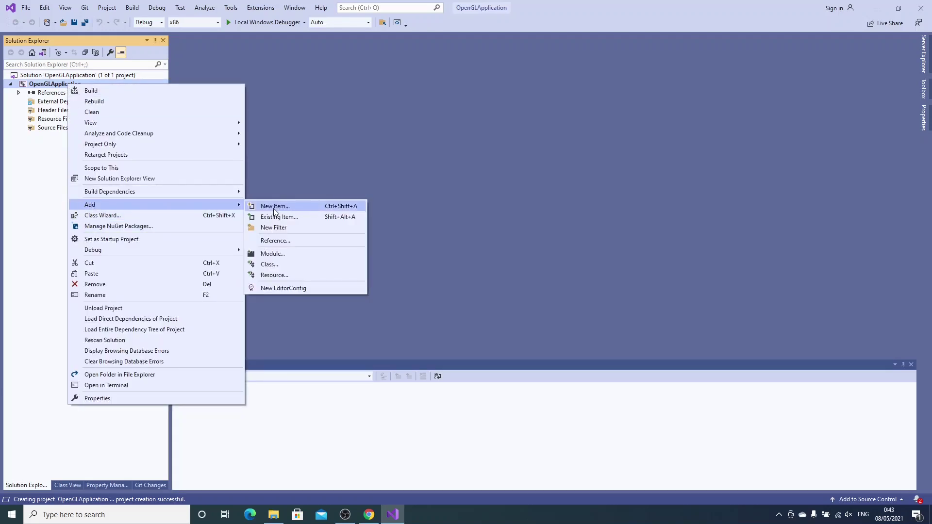
pyautogui.click(273, 208)
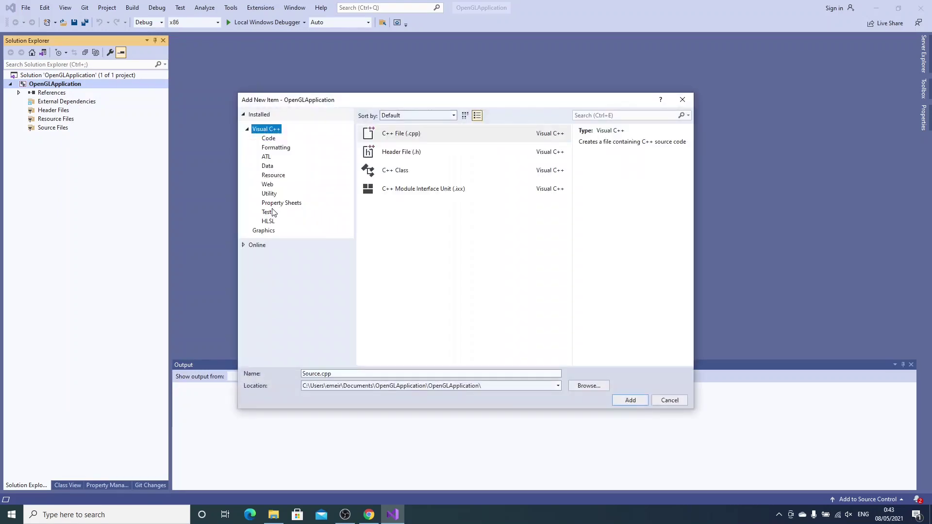
pyautogui.click(404, 138)
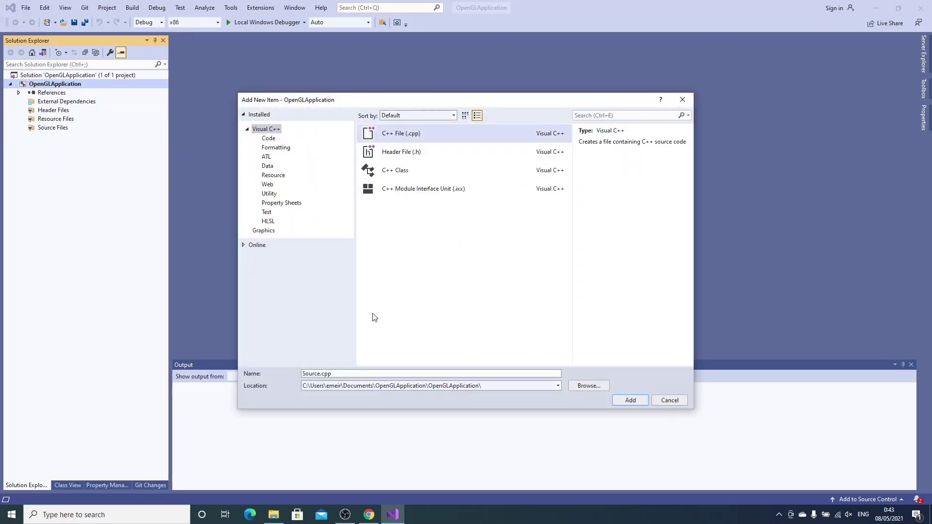
pyautogui.click(326, 376)
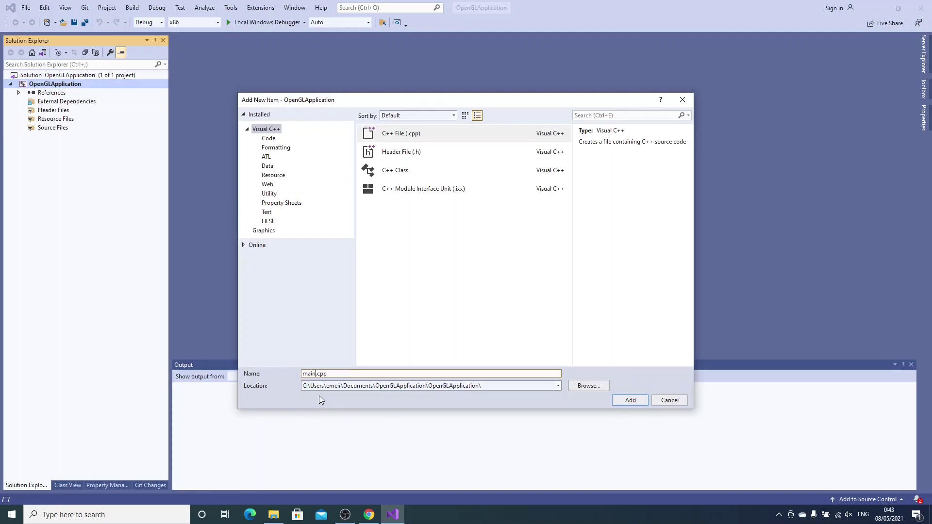
pyautogui.click(625, 401)
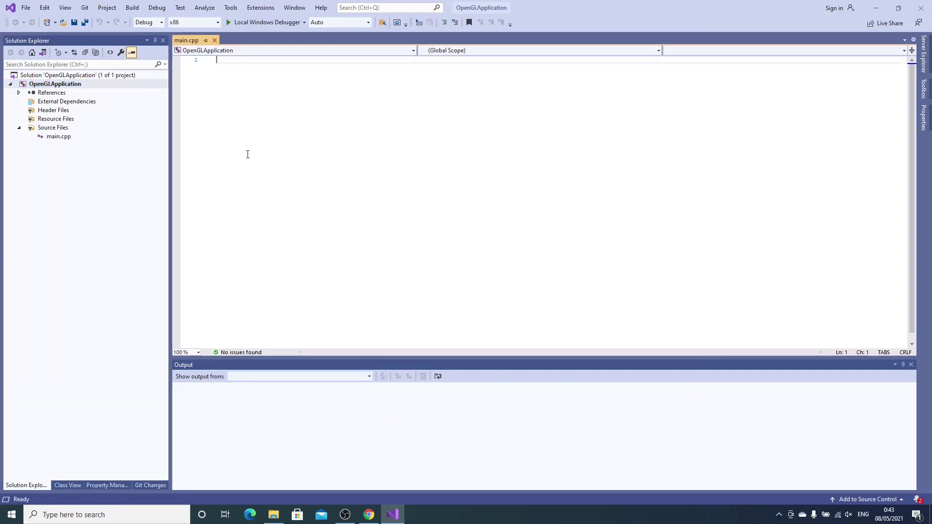
pyautogui.write('#include <st>')
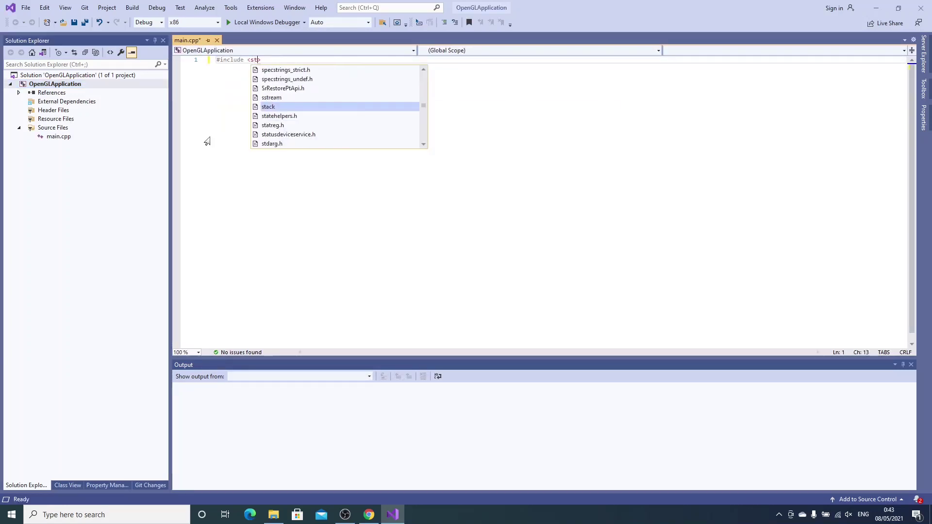
pyautogui.write('tdio.h>')
# Write the main function with return 0 and build the project with Ctrl+Shift+B
pyautogui.press('Return')
pyautogui.press('Return')
pyautogui.write('int main(int argc, ')
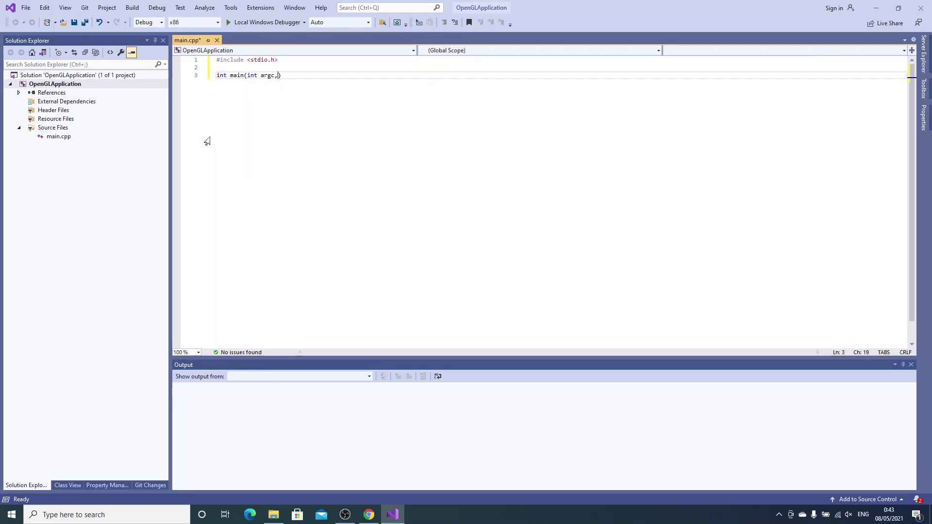
pyautogui.write('char* argv[])')
pyautogui.press('Return')
pyautogui.write('{')
pyautogui.press('Return')
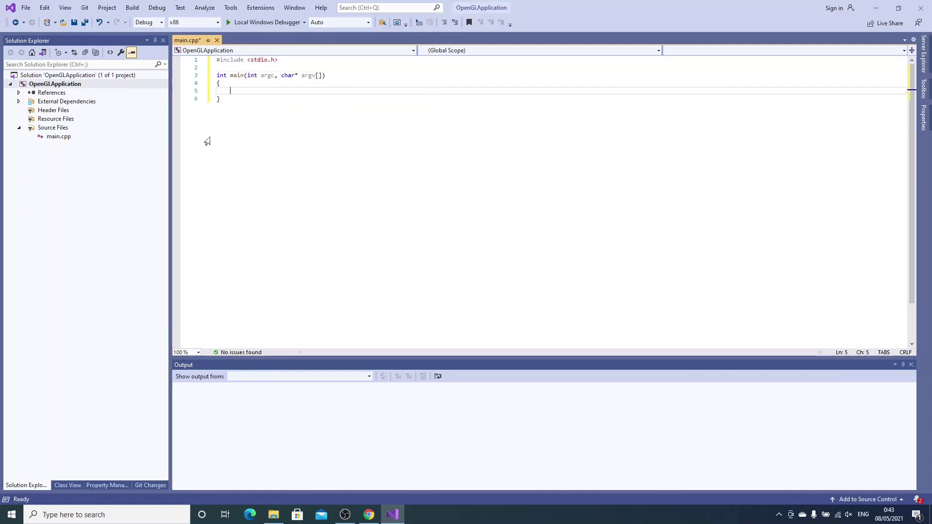
pyautogui.write('return 0;')
pyautogui.hotkey('ctrl', 'shift', 'b')
# Add printf('Hi OpenGL\n') above the return and run it, then close the console
pyautogui.press('Home')
pyautogui.press('Return')
pyautogui.press('Up')
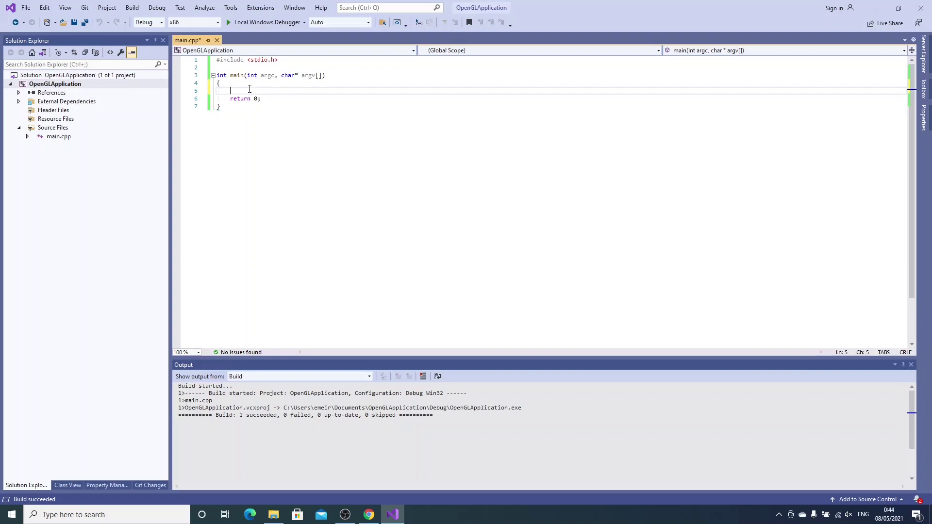
pyautogui.write('printf("')
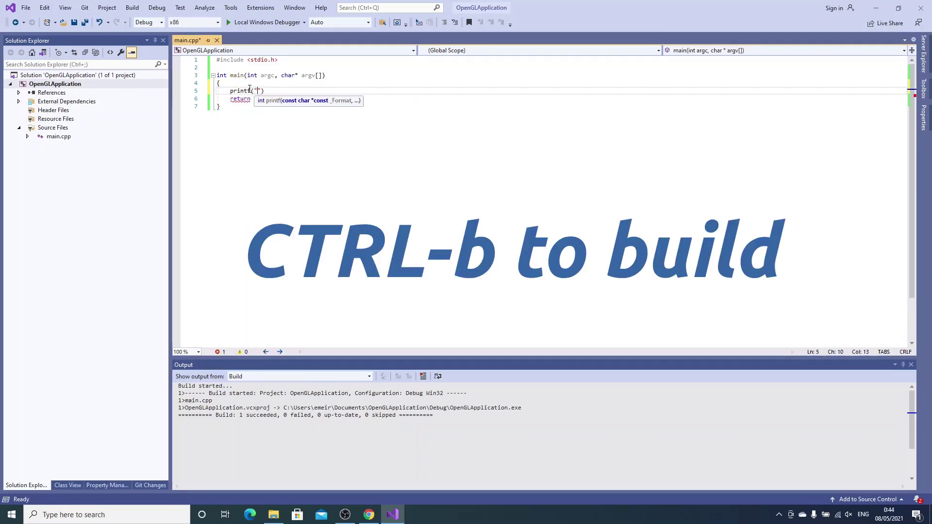
pyautogui.write('Hi Op')
pyautogui.write('enGL\\n')
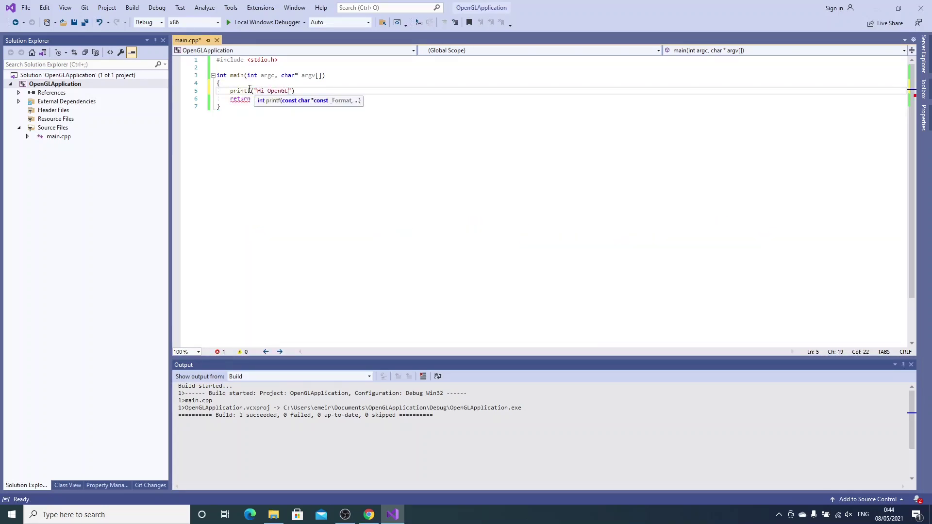
pyautogui.write('")')
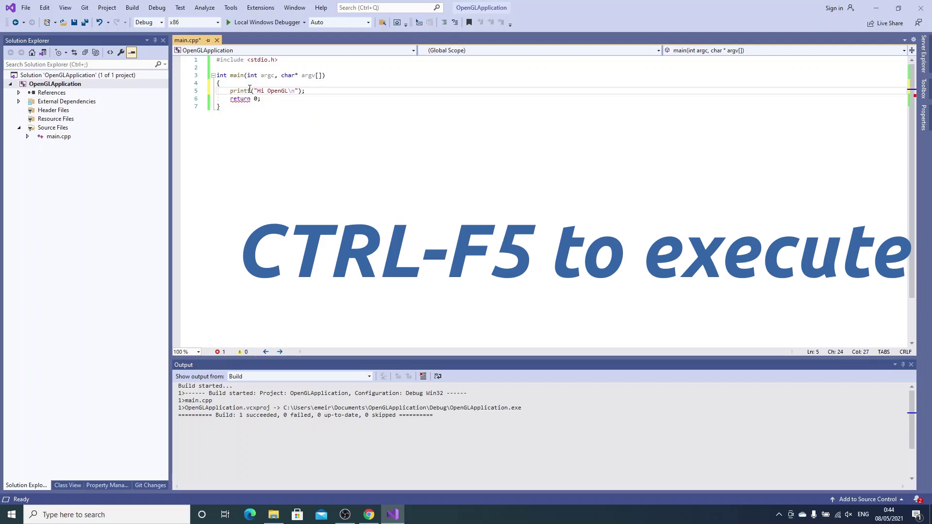
pyautogui.hotkey('ctrl', 'F5')
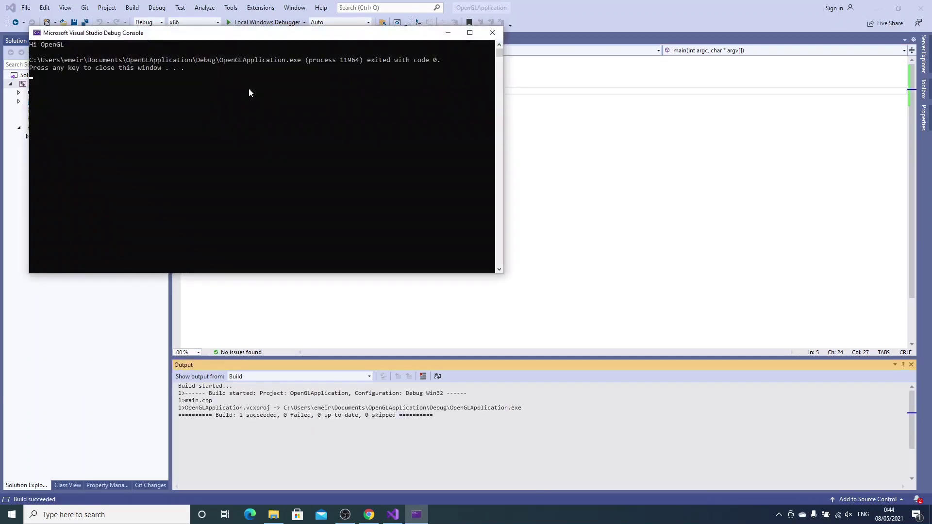
pyautogui.press('Return')
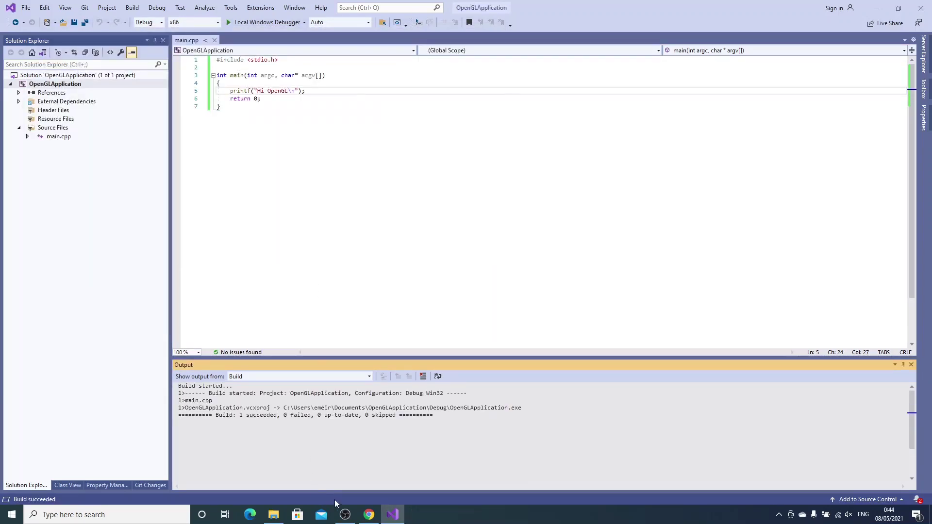
pyautogui.click(273, 515)
pyautogui.rightClick(114, 107)
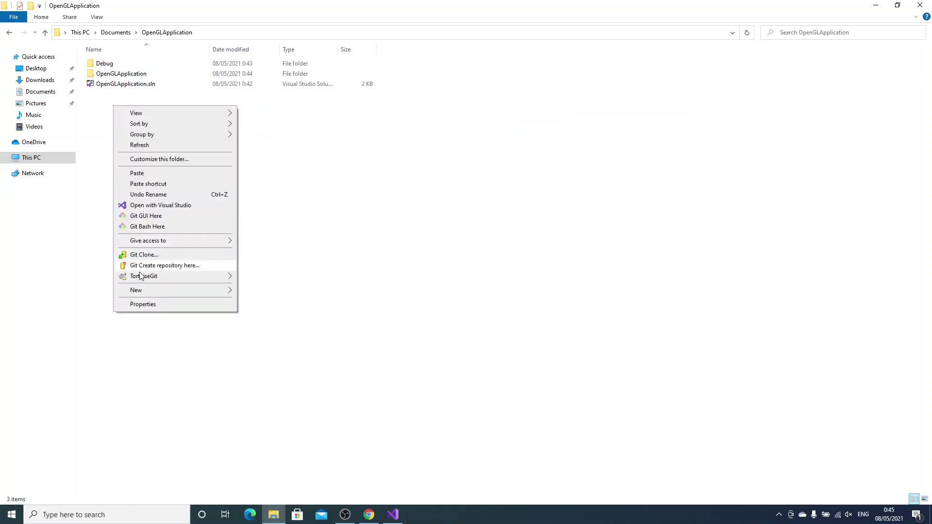
pyautogui.moveTo(136, 290)
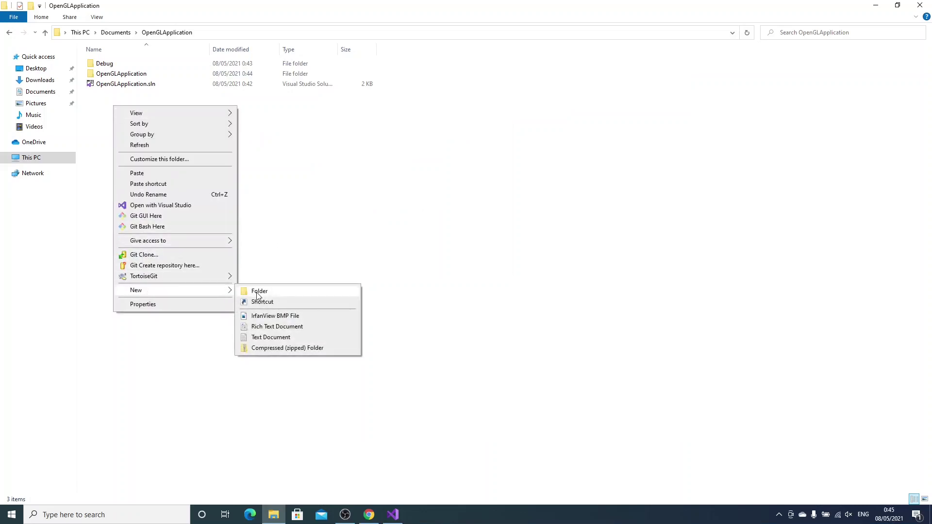
# Create three new folders named Include, Lib and DLL in the OpenGLApplication folder
pyautogui.click(257, 291)
pyautogui.write('lude')
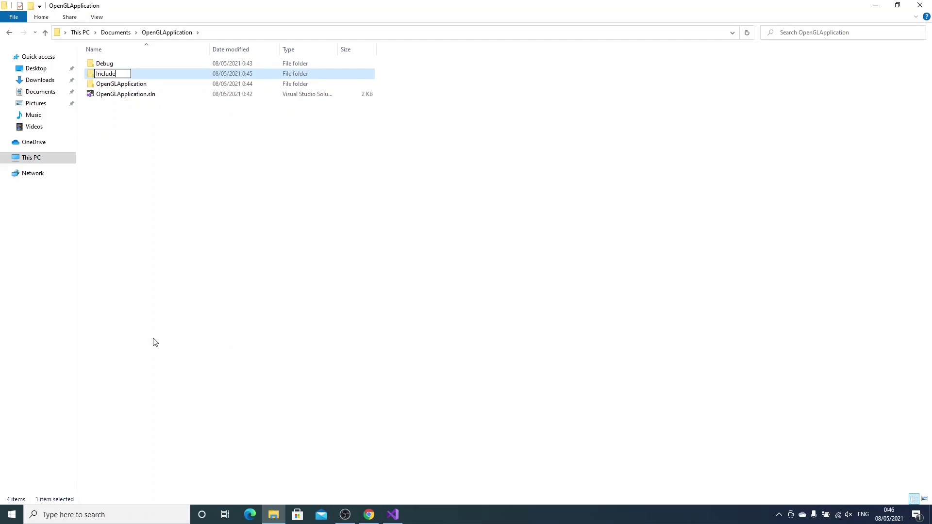
pyautogui.press('Return')
pyautogui.rightClick(112, 117)
pyautogui.moveTo(169, 300)
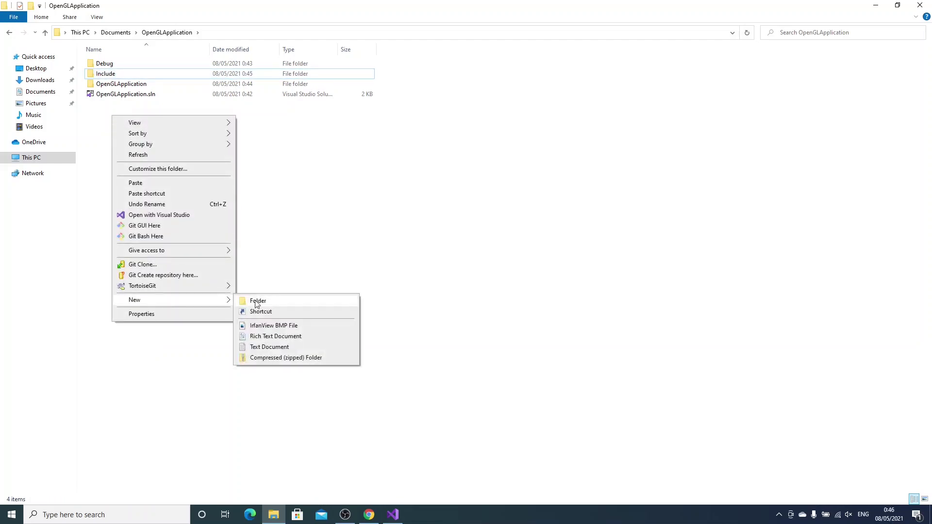
pyautogui.click(244, 299)
pyautogui.write('Lib')
pyautogui.press('Return')
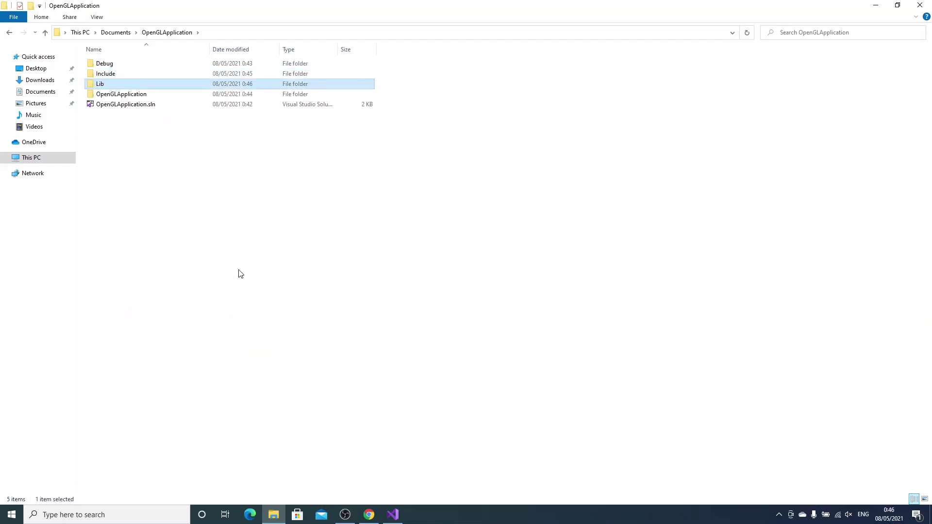
pyautogui.rightClick(116, 139)
pyautogui.moveTo(138, 318)
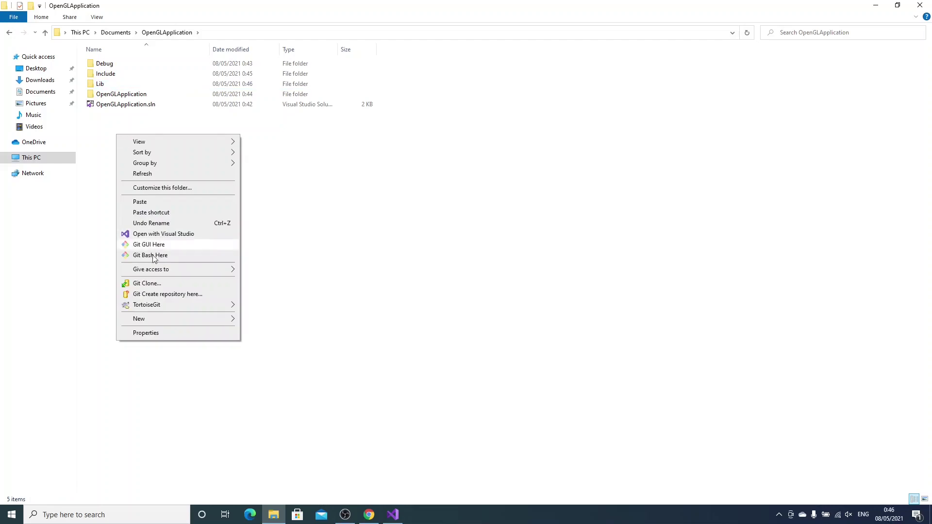
pyautogui.click(262, 322)
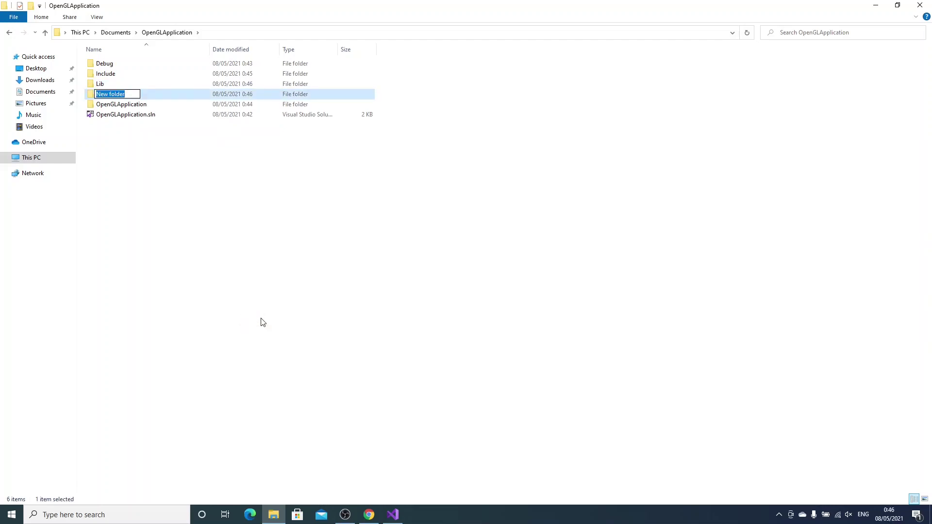
pyautogui.write('DLL')
pyautogui.press('Return')
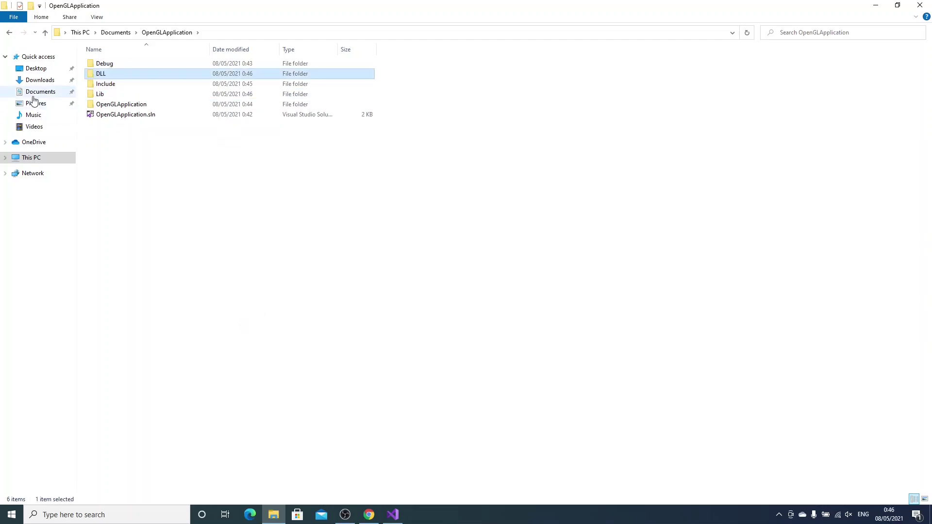
# Copy the nine headers from ogldev\Include\GL into OpenGLApplication\Include
pyautogui.click(33, 93)
pyautogui.doubleClick(102, 64)
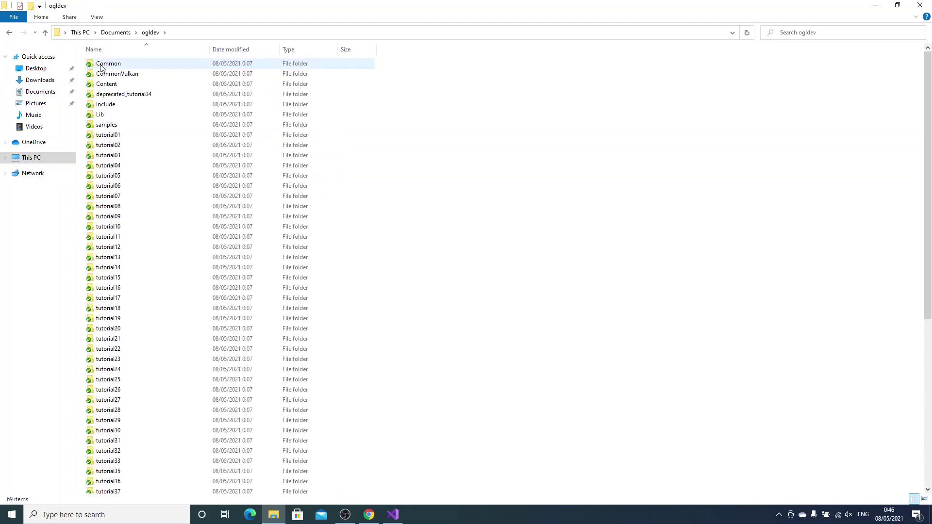
pyautogui.doubleClick(101, 104)
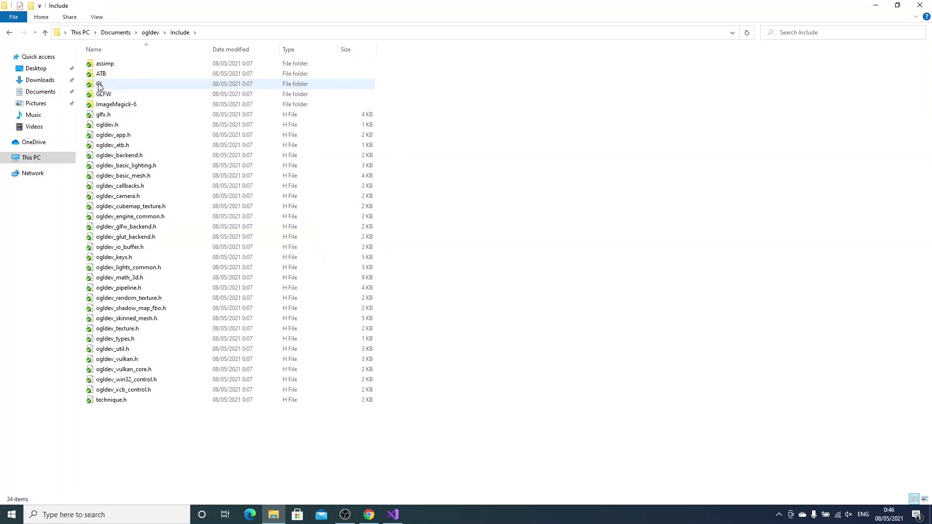
pyautogui.click(100, 85)
pyautogui.doubleClick(99, 85)
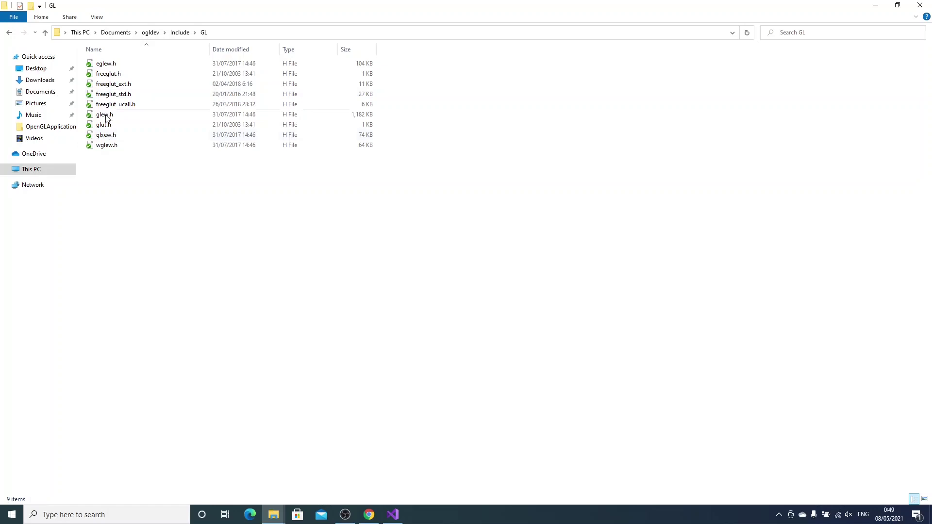
pyautogui.hotkey('ctrl', 'a')
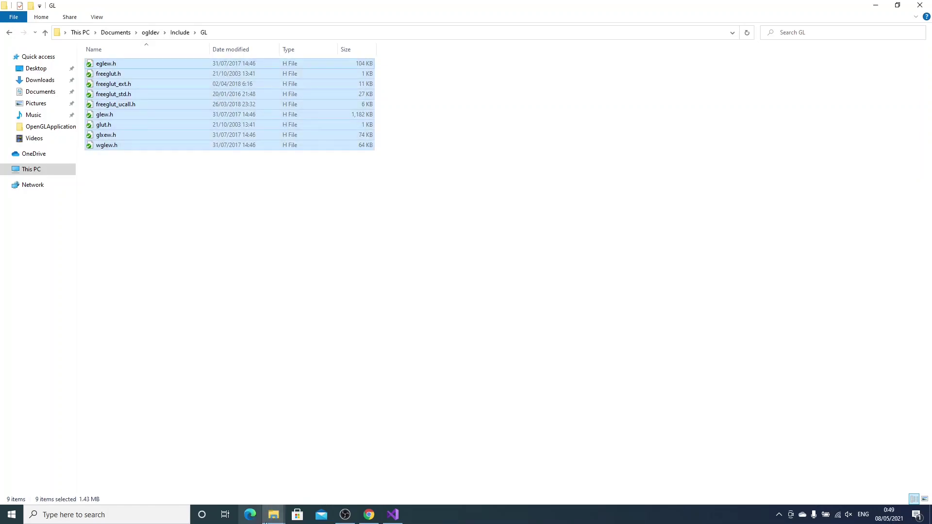
pyautogui.click(40, 92)
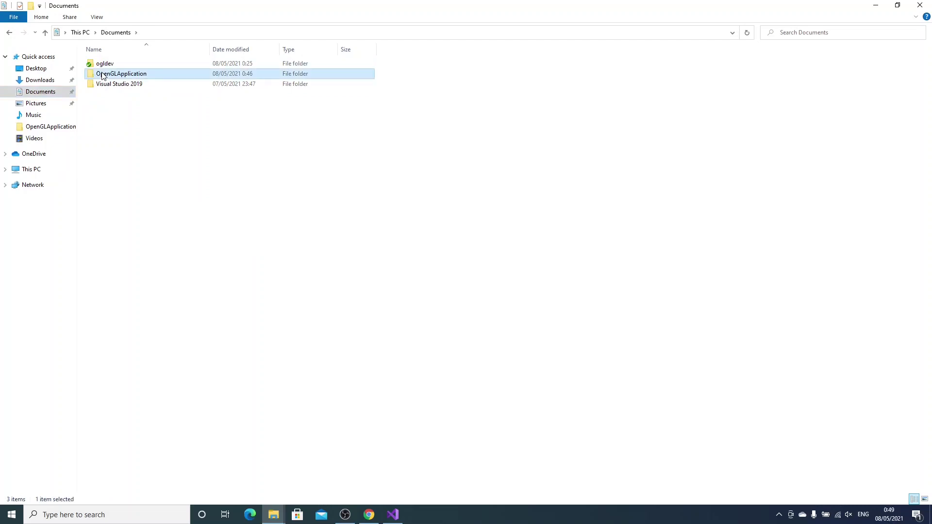
pyautogui.doubleClick(103, 74)
pyautogui.doubleClick(99, 86)
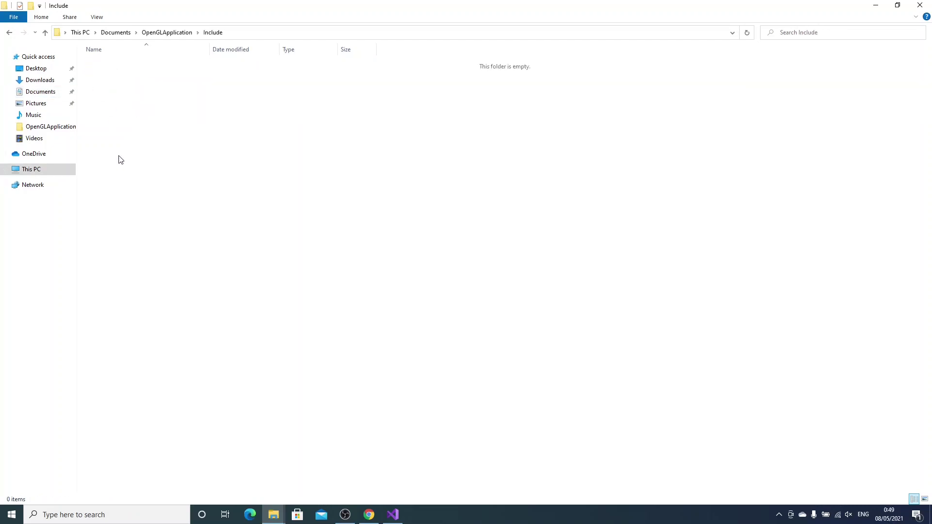
pyautogui.hotkey('ctrl', 'v')
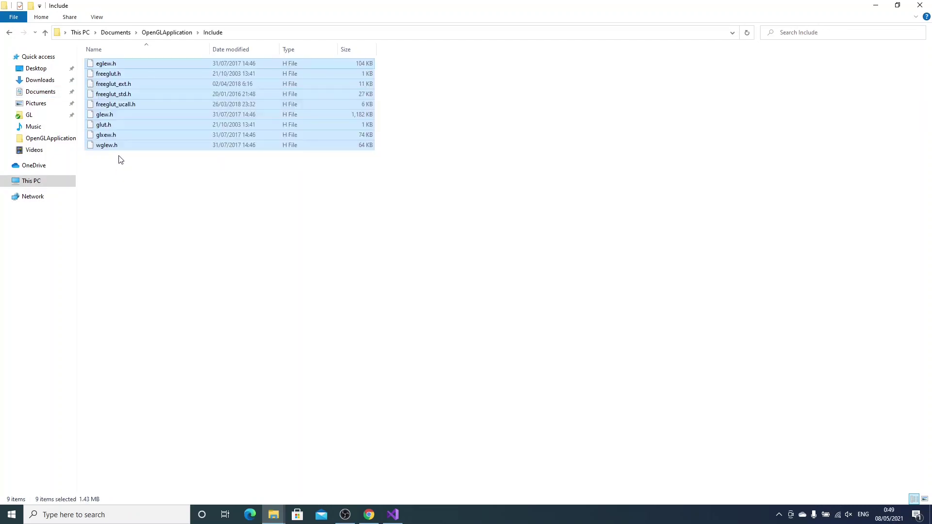
# Browse to freeglut-3.2.1's include\GL folder in Downloads and select its headers
pyautogui.click(40, 80)
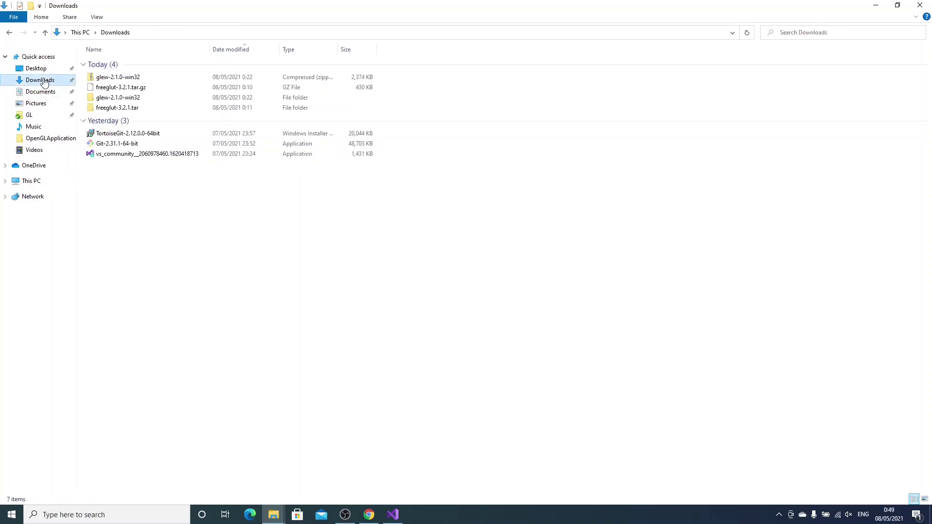
pyautogui.doubleClick(104, 109)
pyautogui.doubleClick(105, 66)
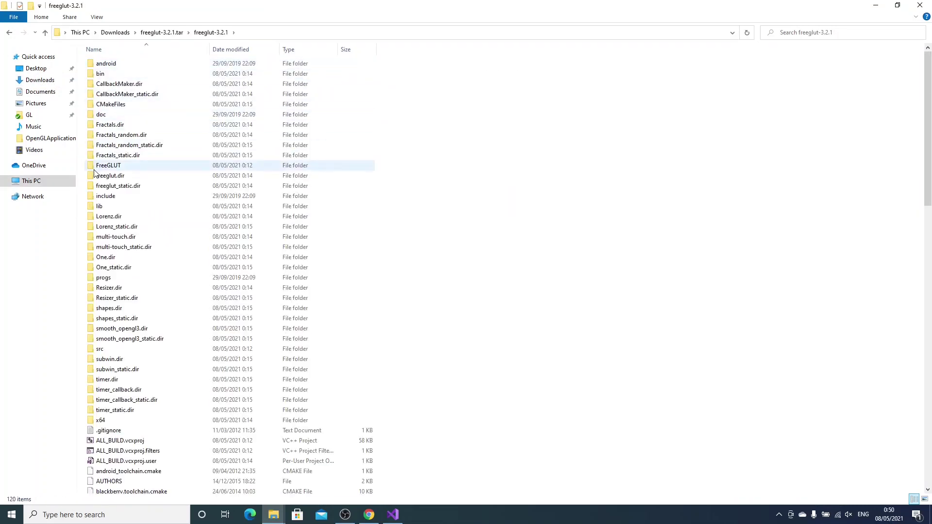
pyautogui.doubleClick(105, 195)
pyautogui.click(101, 66)
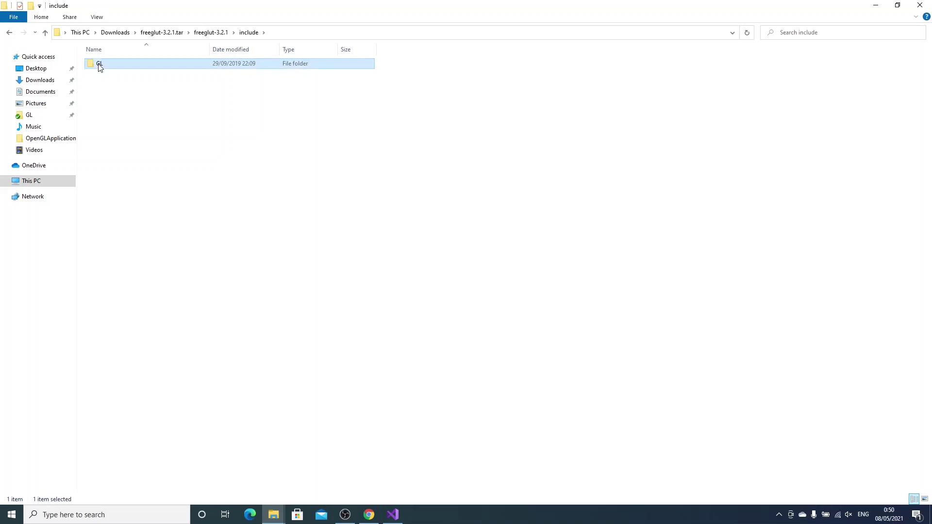
pyautogui.doubleClick(100, 66)
pyautogui.hotkey('ctrl', 'a')
# Open glew-2.1.0's include\GL folder and select its four header files
pyautogui.click(115, 34)
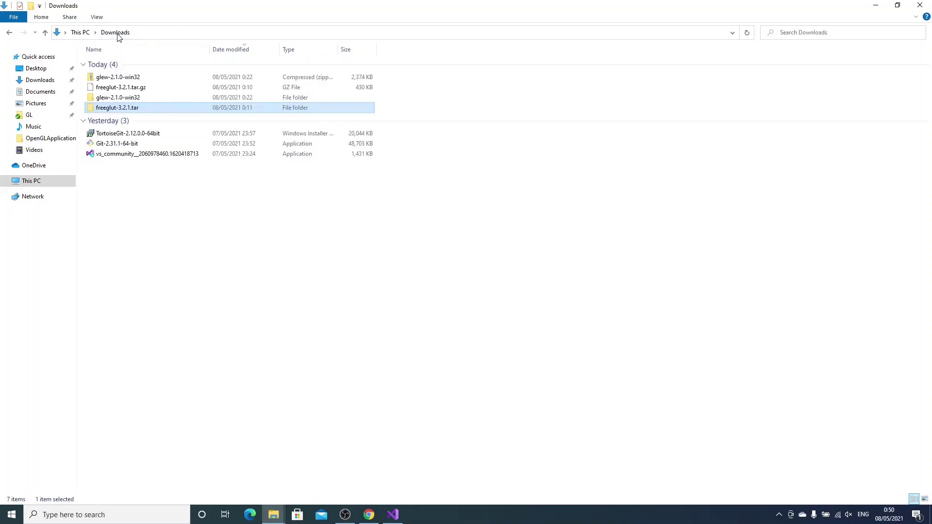
pyautogui.doubleClick(111, 98)
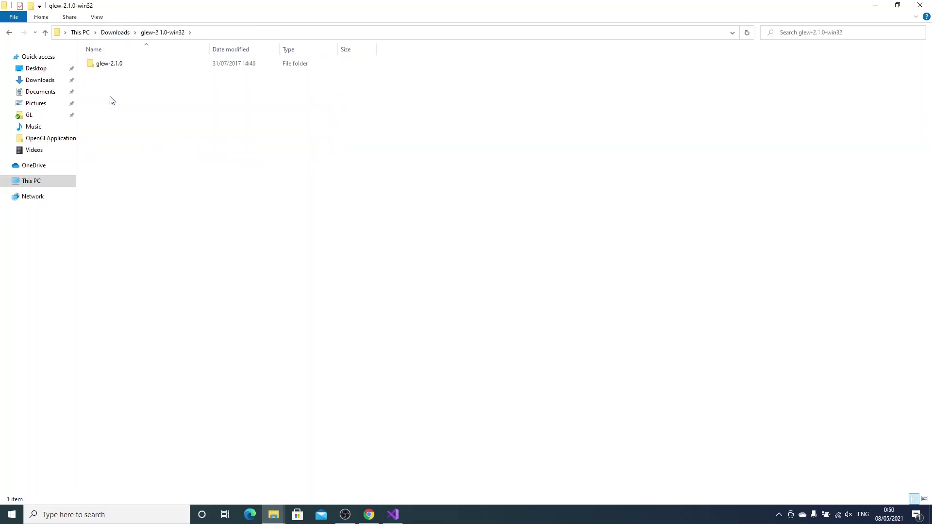
pyautogui.doubleClick(104, 65)
pyautogui.doubleClick(103, 87)
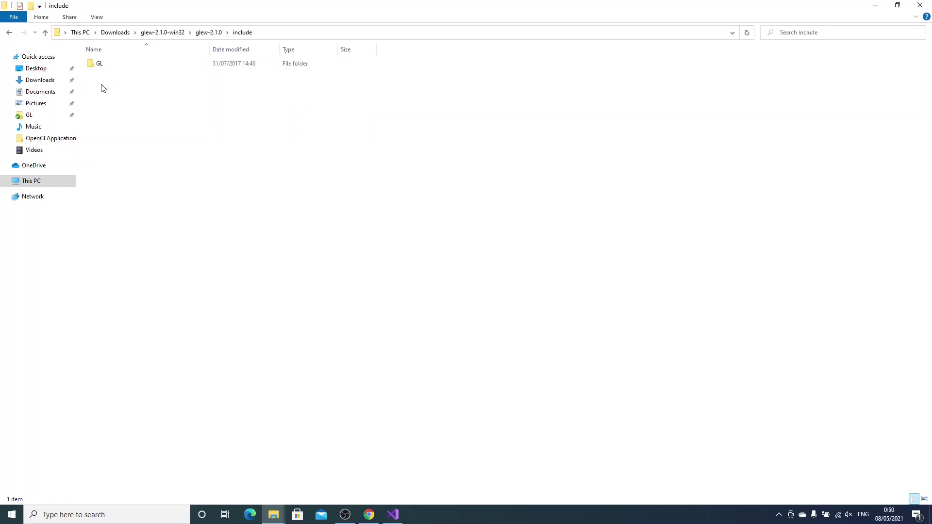
pyautogui.doubleClick(99, 64)
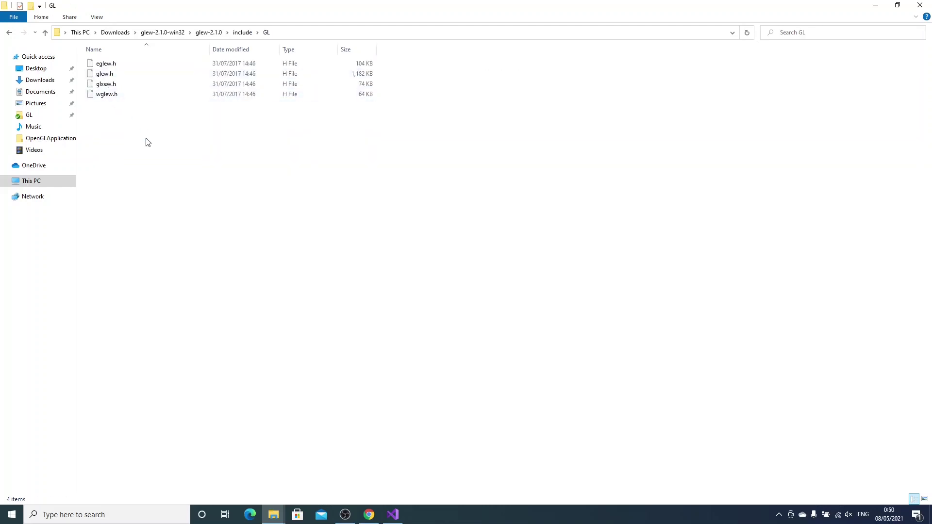
pyautogui.hotkey('ctrl', 'a')
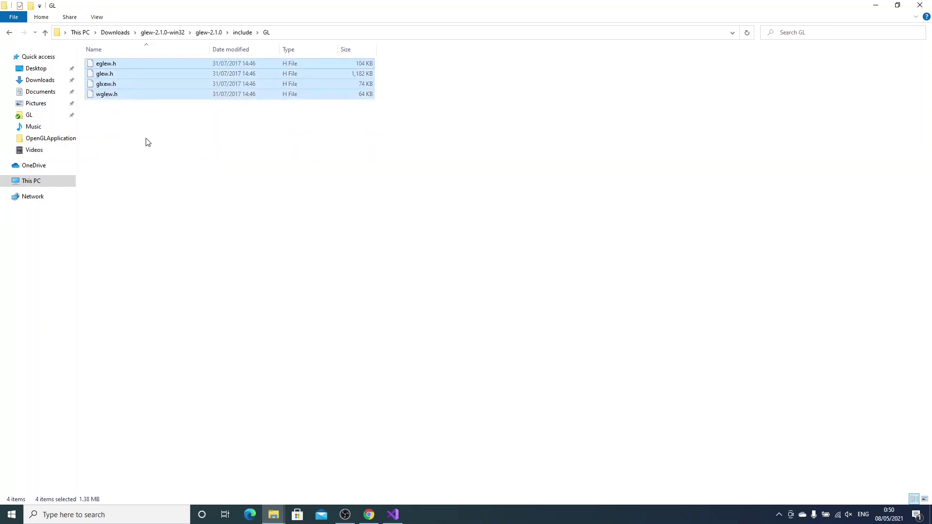
# Copy the three .lib files from ogldev\Windows\Lib into OpenGLApplication\Lib
pyautogui.click(40, 91)
pyautogui.doubleClick(99, 64)
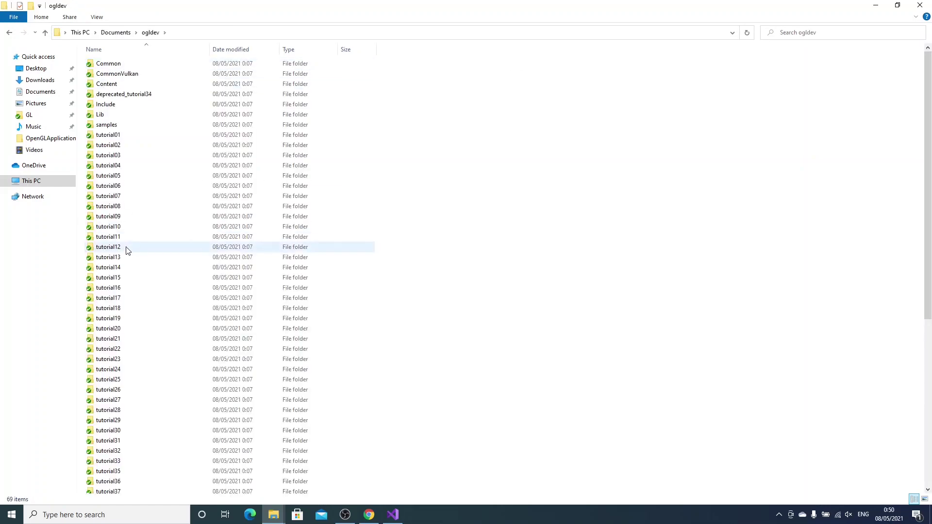
pyautogui.scroll(-10, 125, 250)
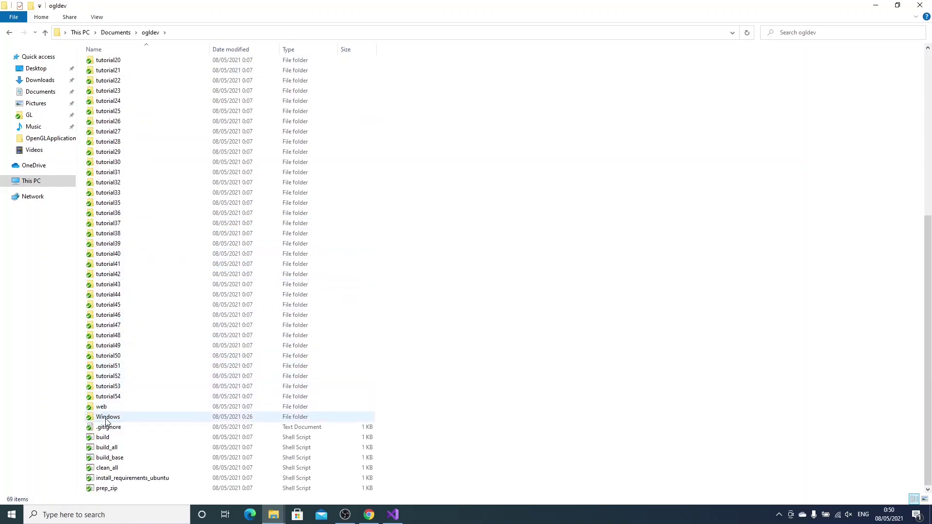
pyautogui.doubleClick(107, 418)
pyautogui.doubleClick(96, 74)
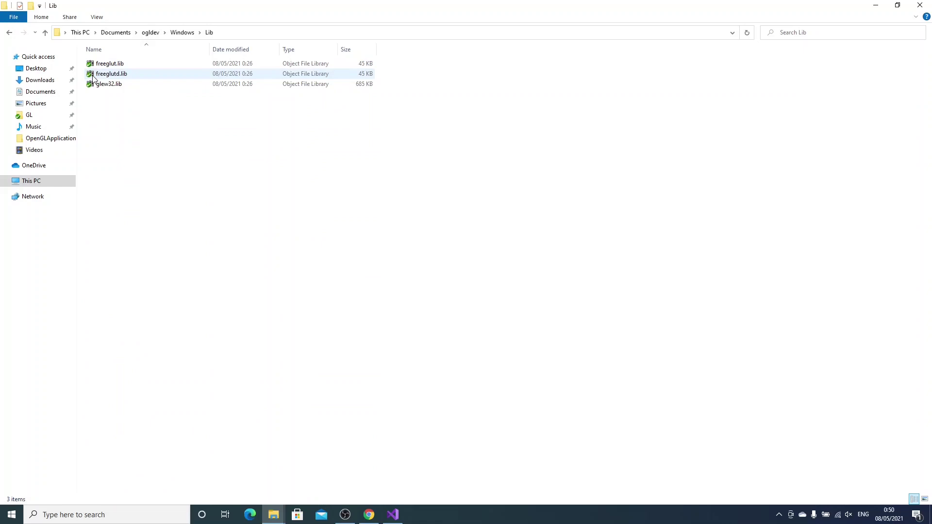
pyautogui.hotkey('ctrl', 'a')
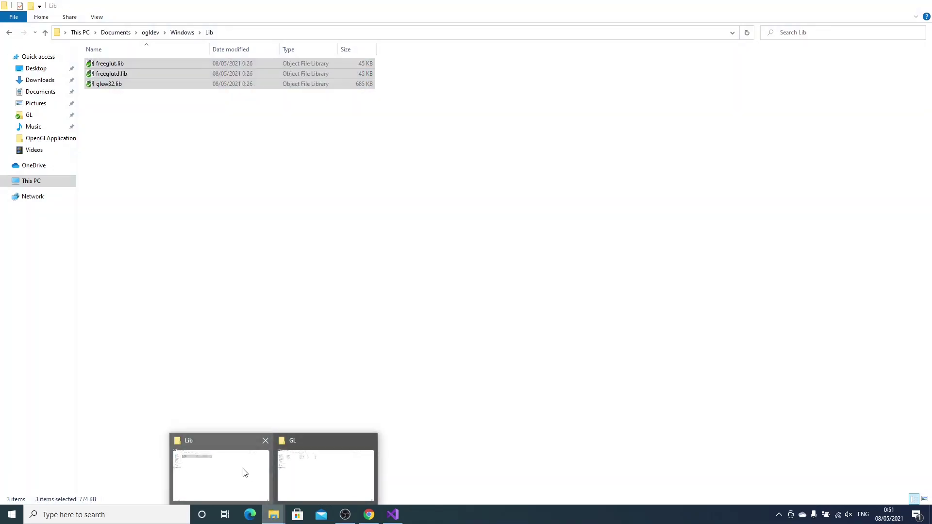
pyautogui.click(326, 474)
pyautogui.click(41, 91)
pyautogui.doubleClick(120, 74)
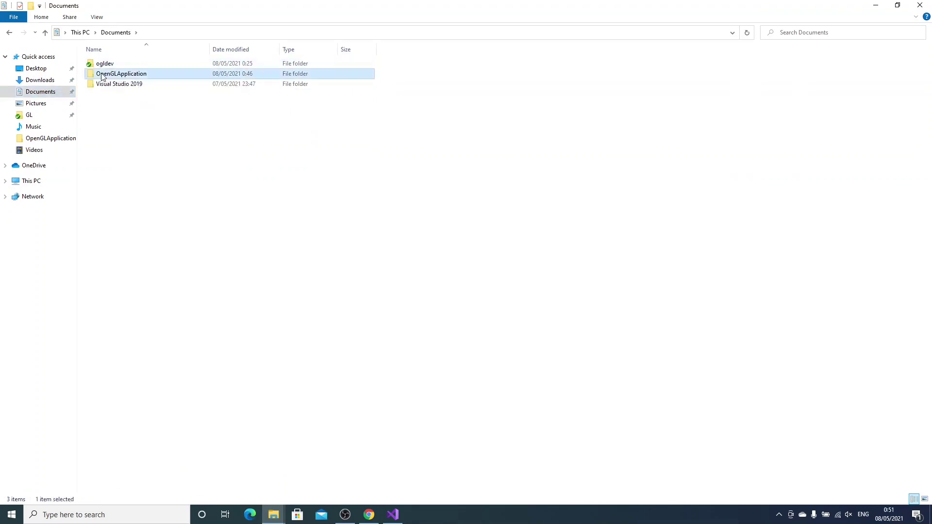
pyautogui.doubleClick(105, 93)
pyautogui.hotkey('ctrl', 'v')
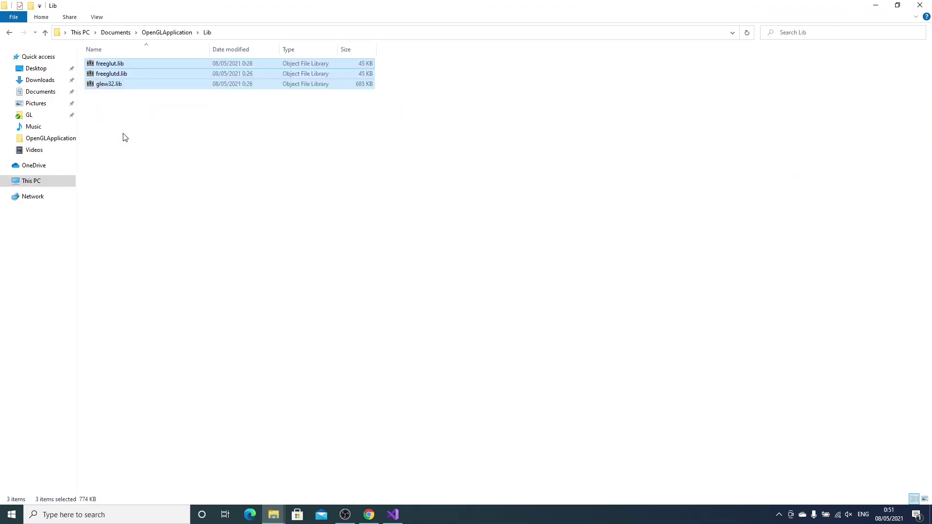
# In a second Downloads window, locate freeglutd.lib in freeglut's lib\Debug folder
pyautogui.rightClick(274, 515)
pyautogui.click(234, 254)
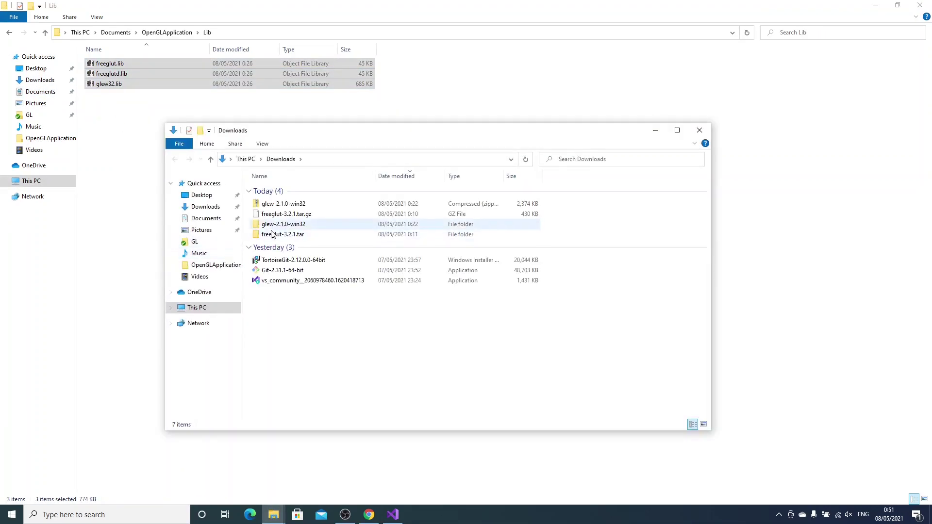
pyautogui.doubleClick(280, 241)
pyautogui.doubleClick(278, 194)
pyautogui.doubleClick(273, 339)
pyautogui.doubleClick(271, 190)
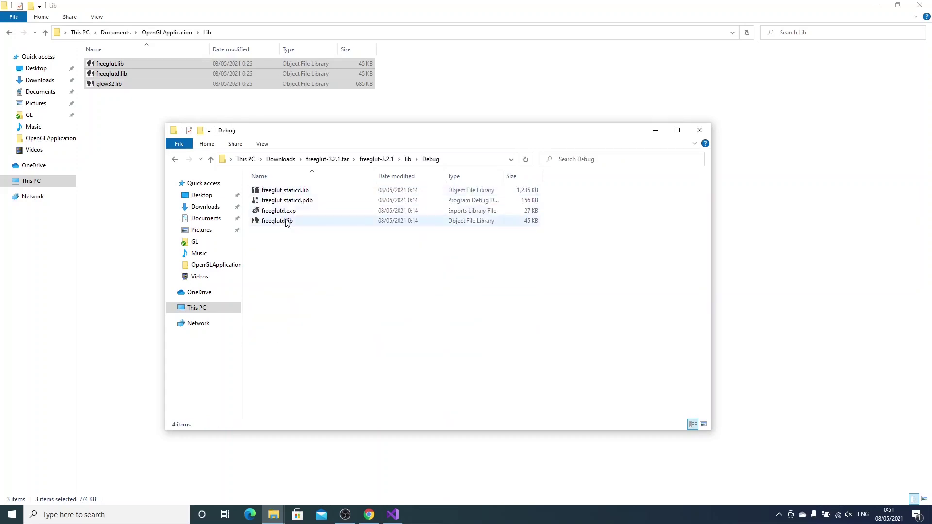
pyautogui.click(280, 221)
# Browse to glew-2.1.0's lib x64 folder holding glew32.lib
pyautogui.click(281, 159)
pyautogui.doubleClick(269, 201)
pyautogui.doubleClick(266, 221)
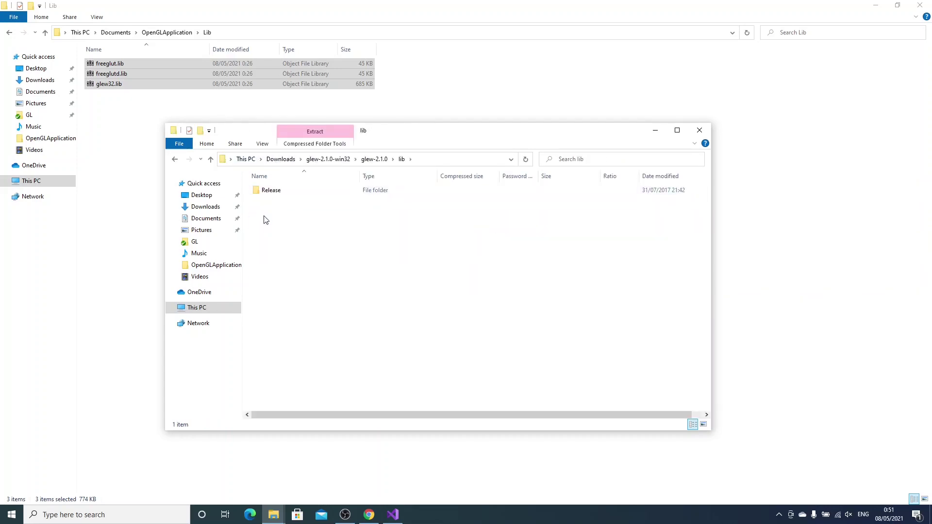
pyautogui.doubleClick(266, 191)
pyautogui.click(274, 190)
pyautogui.moveTo(274, 515)
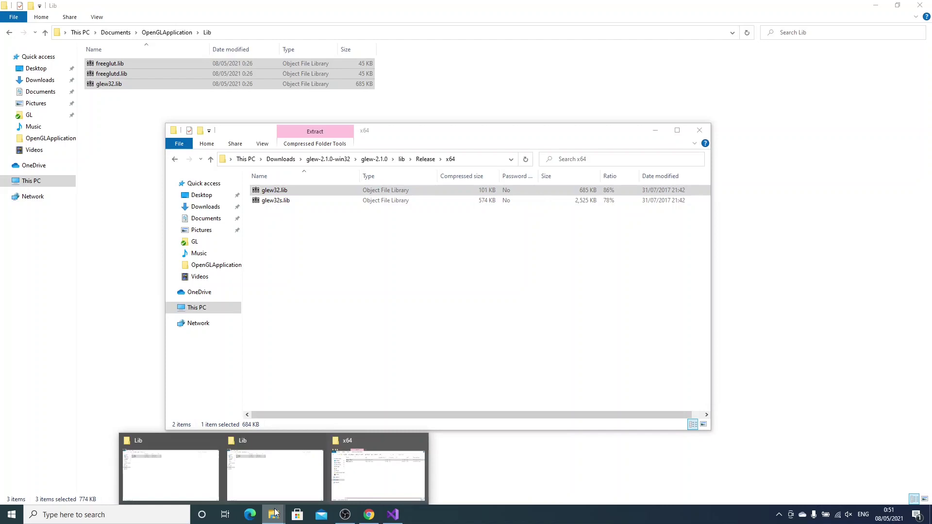
# Copy the three DLLs from ogldev\Windows\DLL into OpenGLApplication\DLL
pyautogui.click(170, 473)
pyautogui.click(183, 32)
pyautogui.doubleClick(110, 64)
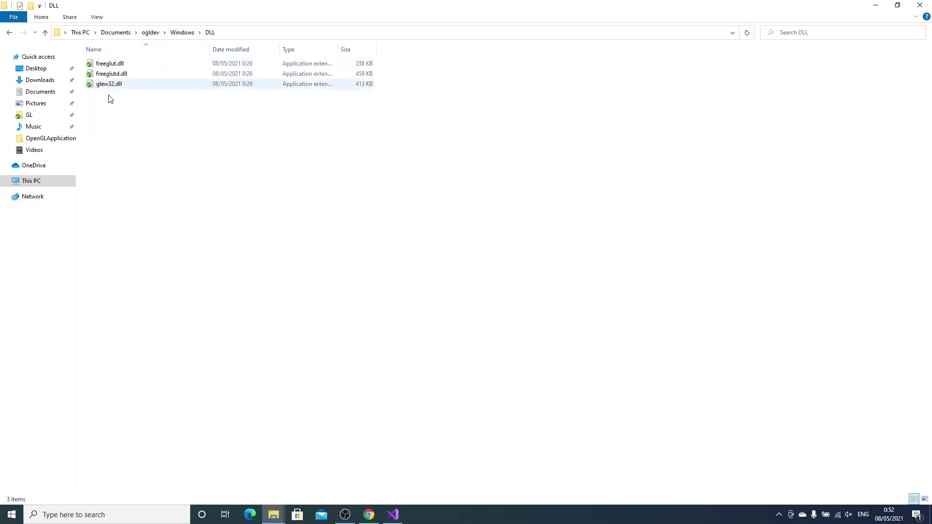
pyautogui.hotkey('ctrl', 'a')
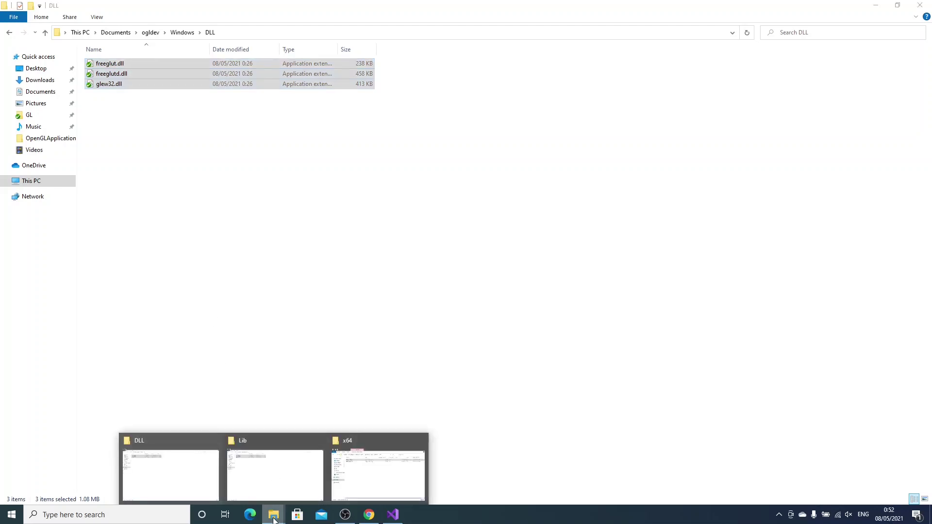
pyautogui.click(272, 466)
pyautogui.click(167, 32)
pyautogui.doubleClick(110, 74)
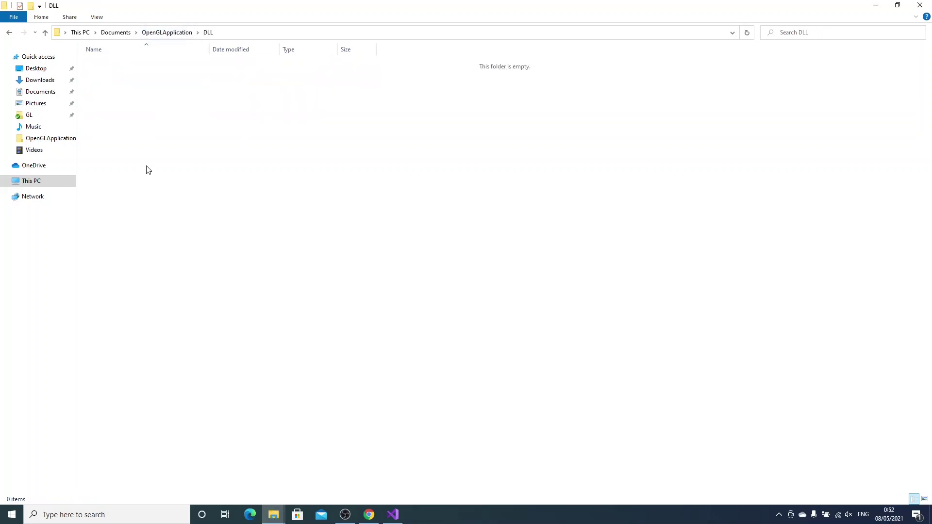
pyautogui.hotkey('ctrl', 'v')
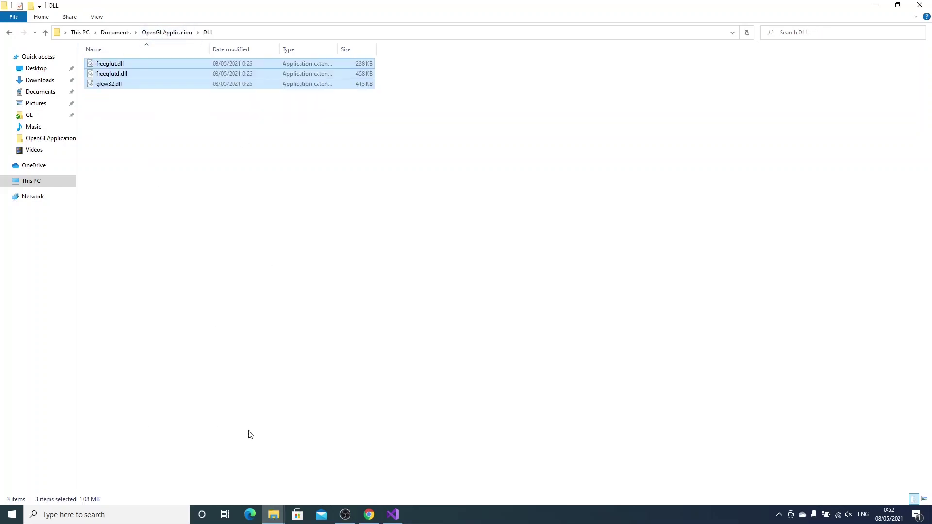
# Locate freeglutd.dll in freeglut's bin\Debug folder under Downloads
pyautogui.click(273, 466)
pyautogui.click(278, 159)
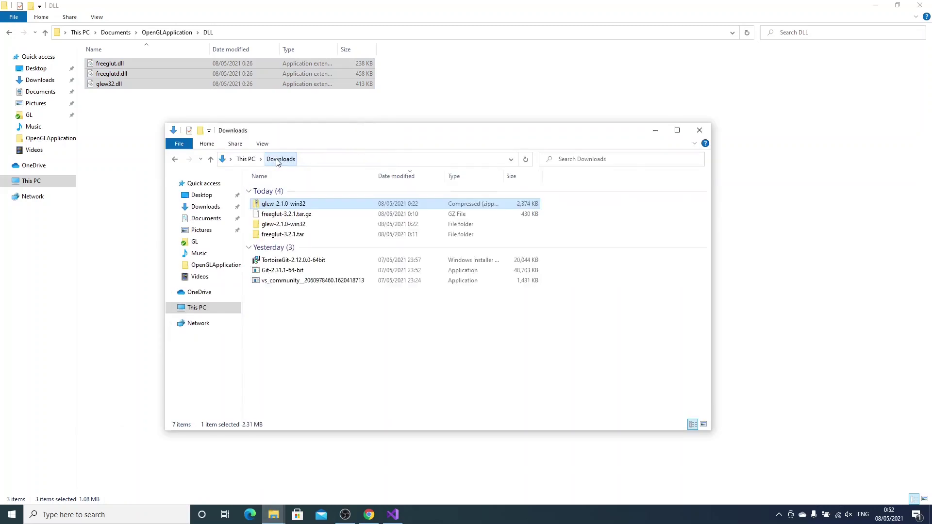
pyautogui.doubleClick(283, 234)
pyautogui.doubleClick(274, 192)
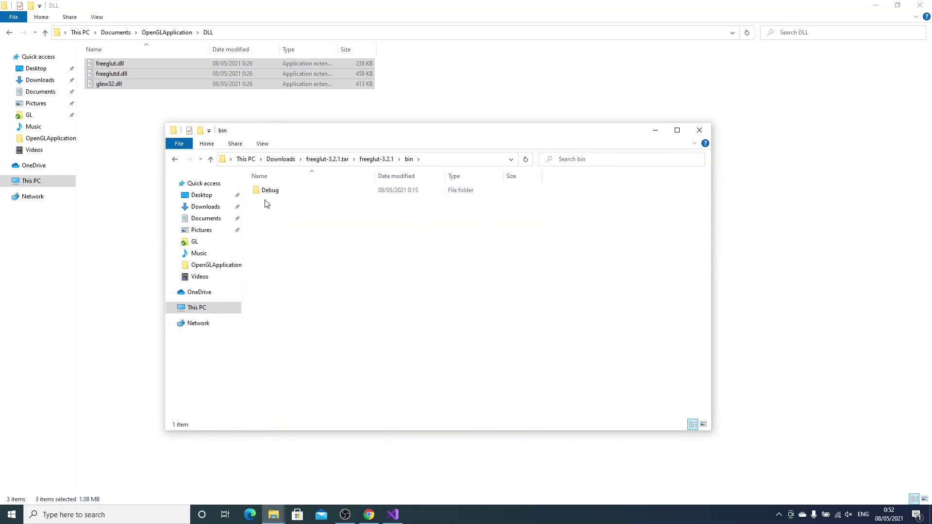
pyautogui.doubleClick(268, 191)
pyautogui.click(275, 374)
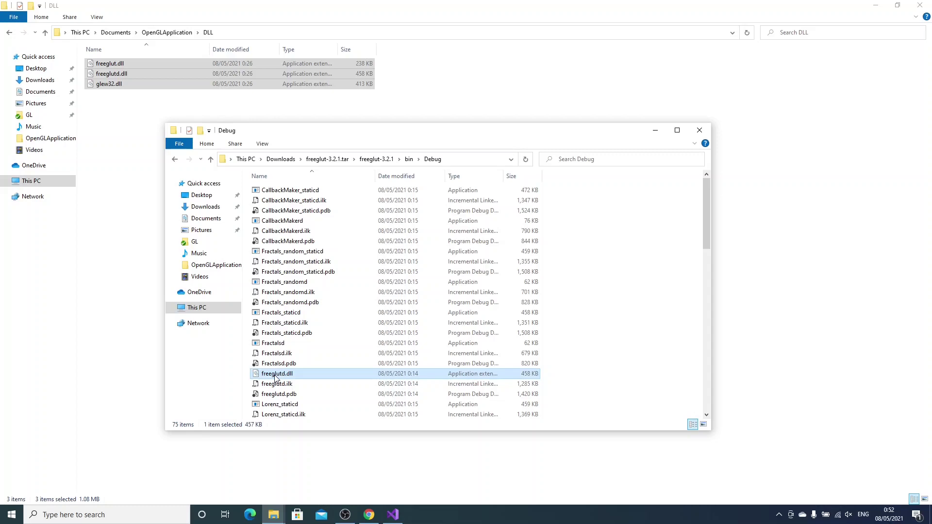
# Browse to glew-2.1.0's bin x64 folder and pick out glew32.dll
pyautogui.click(280, 158)
pyautogui.doubleClick(270, 225)
pyautogui.doubleClick(268, 190)
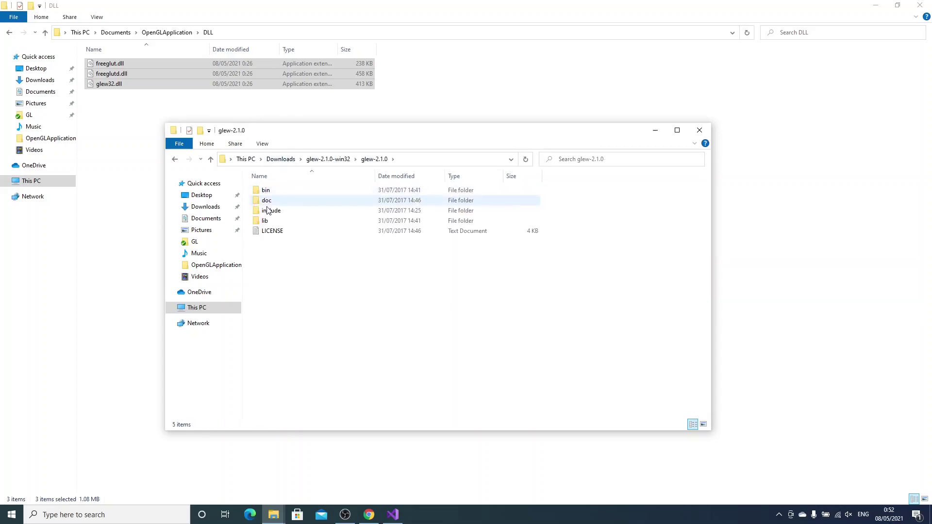
pyautogui.doubleClick(265, 190)
pyautogui.doubleClick(265, 190)
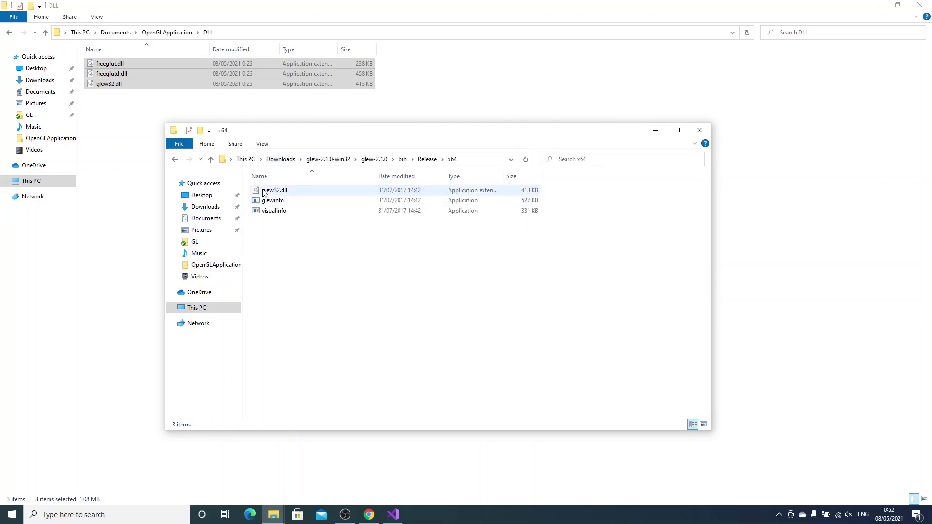
pyautogui.click(264, 191)
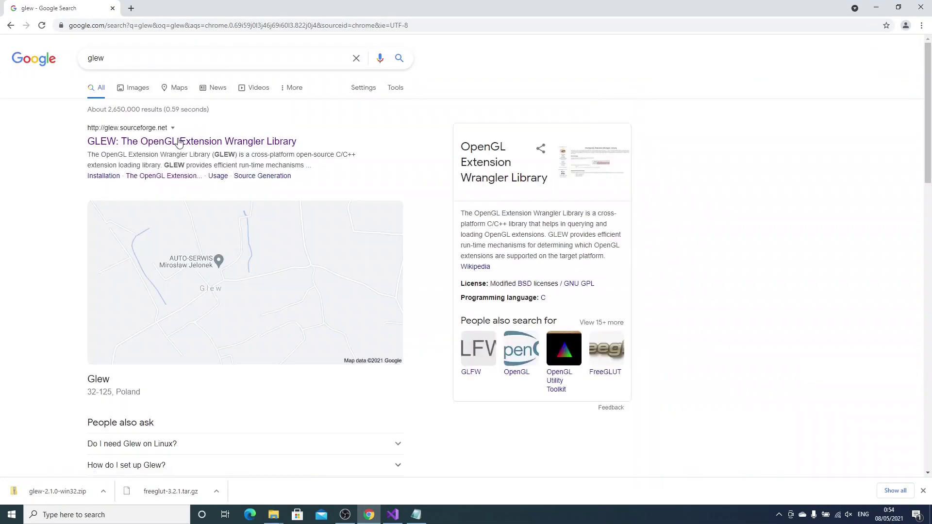
# Open glew.sourceforge.net's Usage page and select its glew.h and glut.h include lines
pyautogui.click(179, 142)
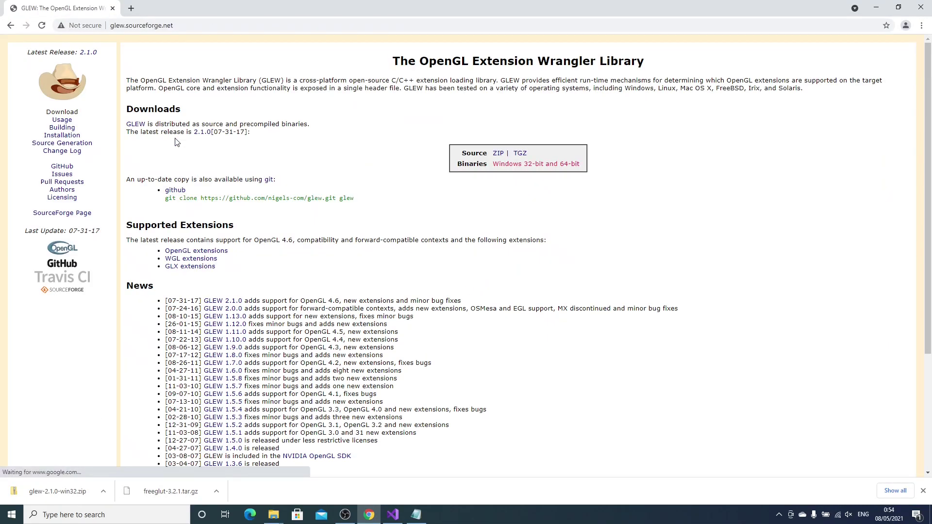
pyautogui.click(62, 121)
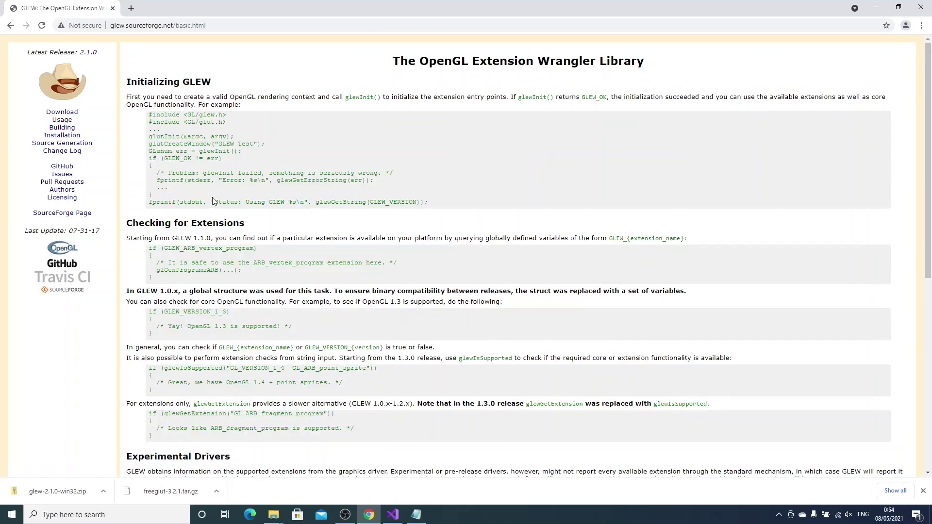
pyautogui.moveTo(233, 126); pyautogui.dragTo(144, 121)
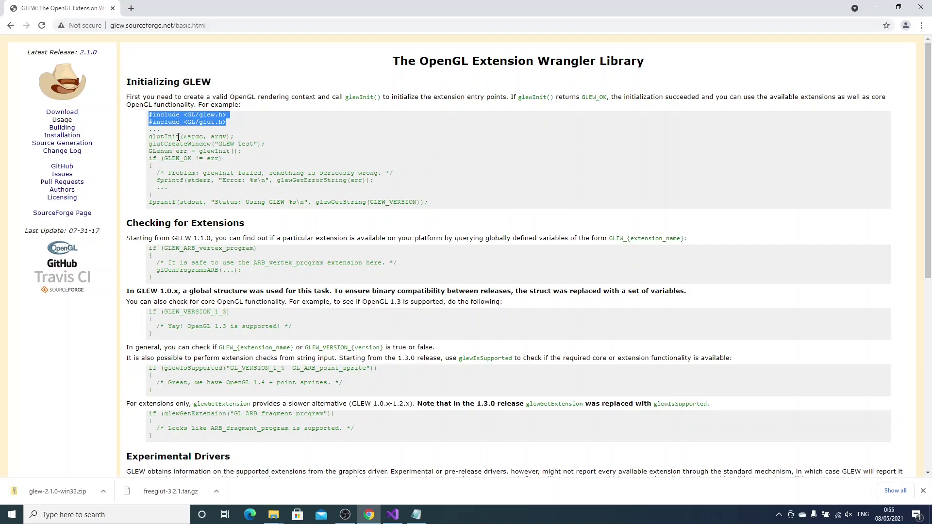
# Paste the glew.h and glut.h includes below stdio.h, removing GL/ from both paths
pyautogui.hotkey('alt', 'Tab')
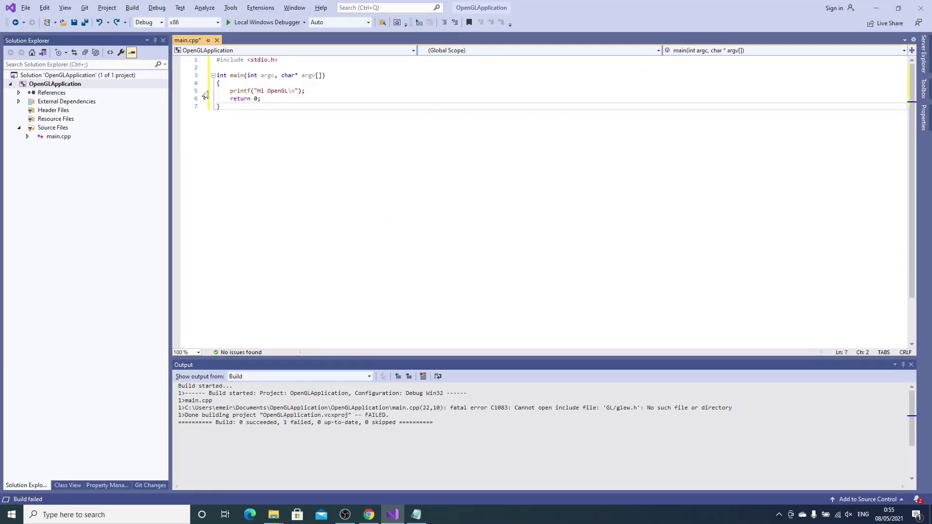
pyautogui.click(284, 59)
pyautogui.press('Return')
pyautogui.write('#include <GL/glew.h> #include <GL/glut.h>')
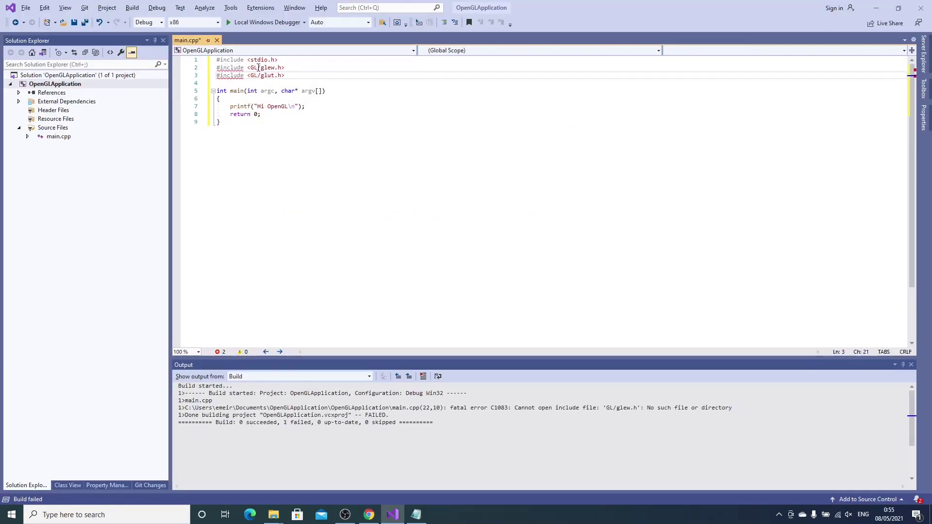
pyautogui.click(259, 67)
pyautogui.press('BackSpace')
pyautogui.press('BackSpace')
pyautogui.press('BackSpace')
pyautogui.click(256, 75)
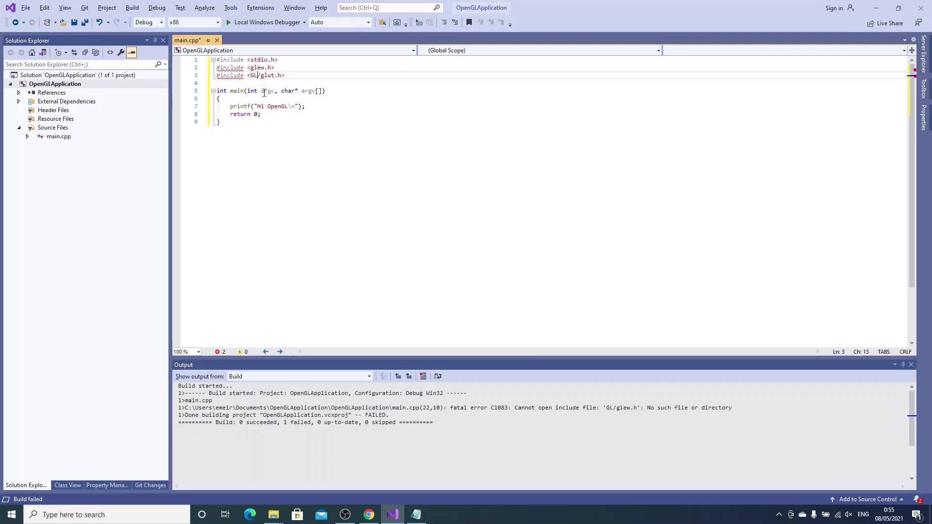
pyautogui.press('BackSpace')
pyautogui.press('BackSpace')
pyautogui.press('BackSpace')
# Copy GLEW's glutInit-through-printf example code and paste it over the return 0 line
pyautogui.hotkey('alt', 'Tab')
pyautogui.click(149, 137)
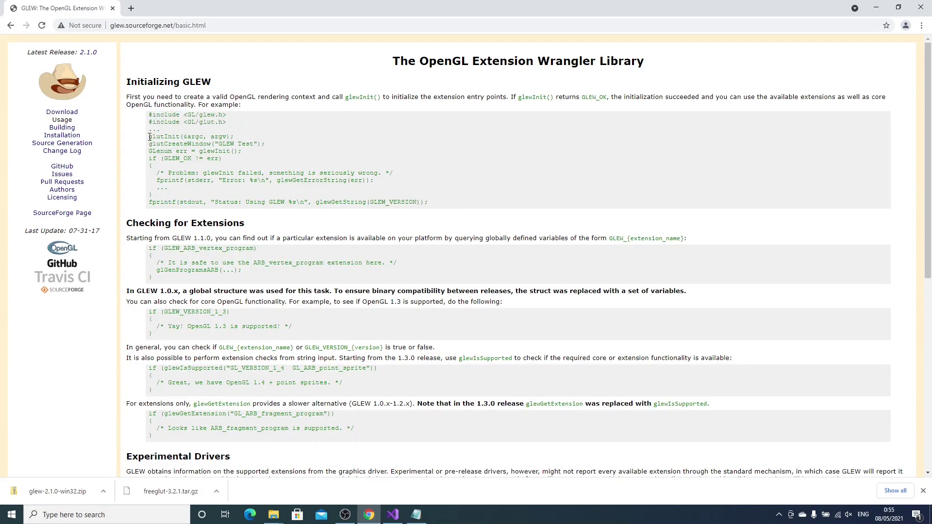
pyautogui.moveTo(149, 137); pyautogui.dragTo(442, 208)
pyautogui.hotkey('ctrl', 'c')
pyautogui.hotkey('alt', 'Tab')
pyautogui.moveTo(227, 113); pyautogui.dragTo(261, 114)
pyautogui.hotkey('ctrl', 'v')
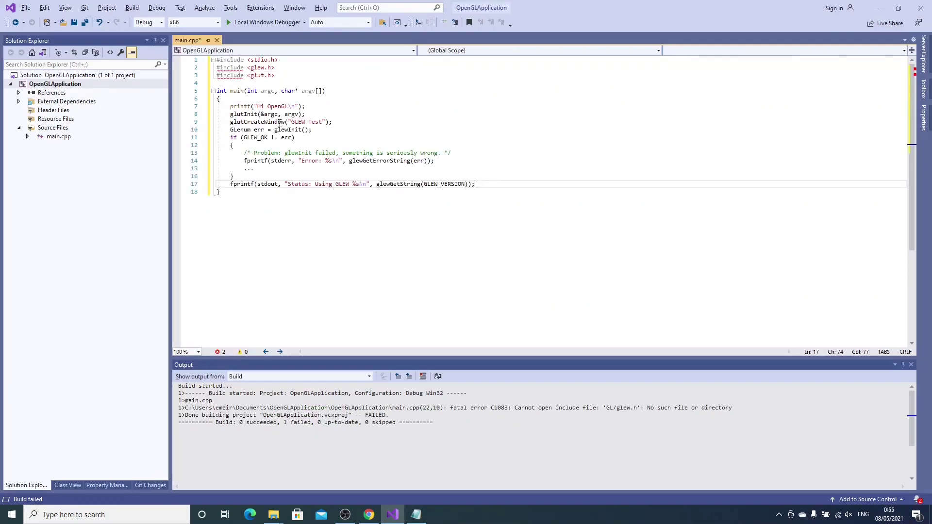
pyautogui.write('return 0;')
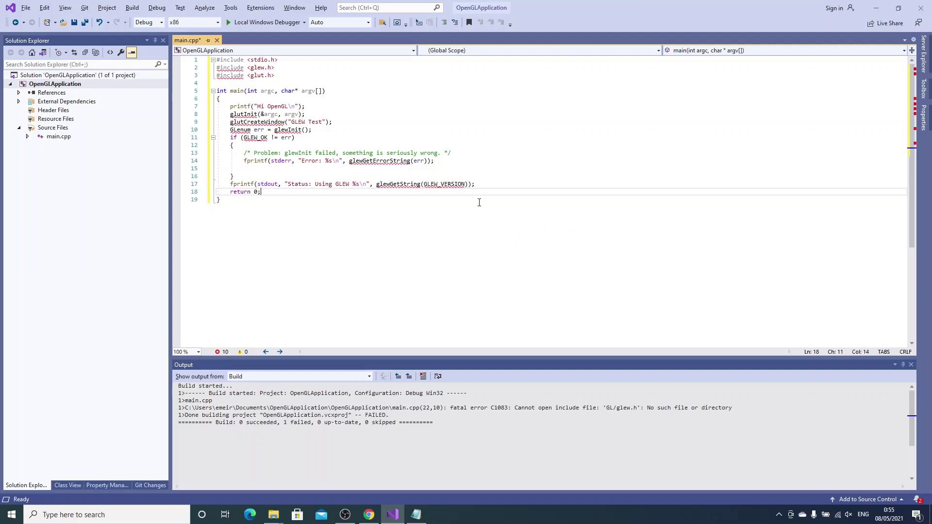
# Save and build the project, which fails with five unresolved external linker errors
pyautogui.hotkey('ctrl', 'b')
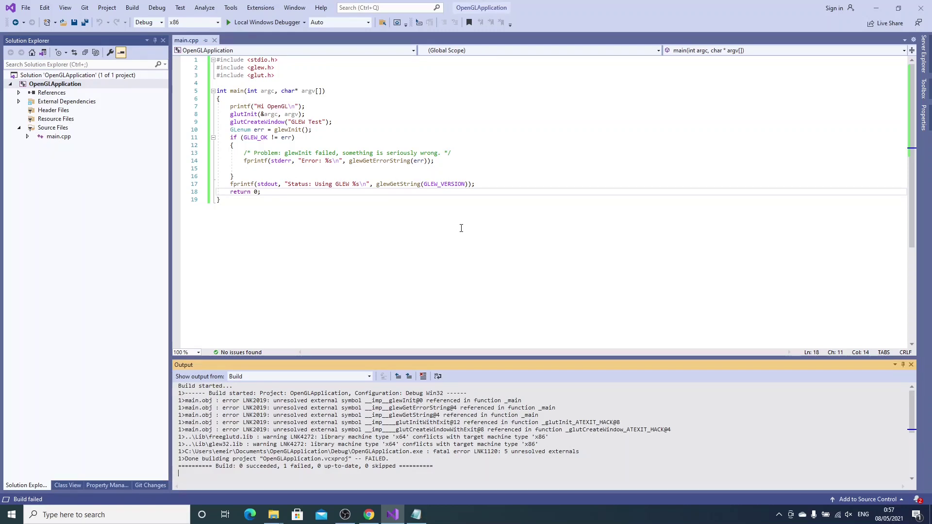
# Set C/C++ > General Additional Include Directories to ..\include, then rebuild
pyautogui.rightClick(58, 84)
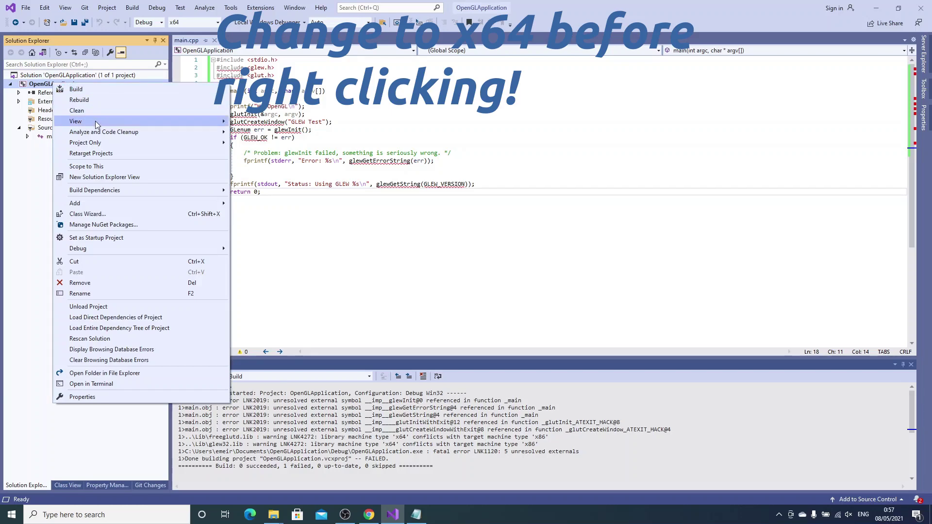
pyautogui.click(88, 397)
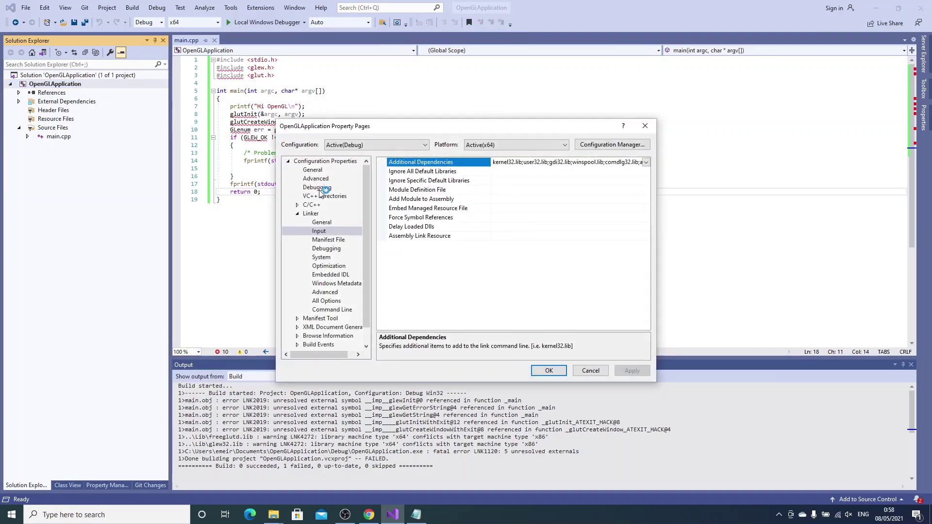
pyautogui.click(297, 205)
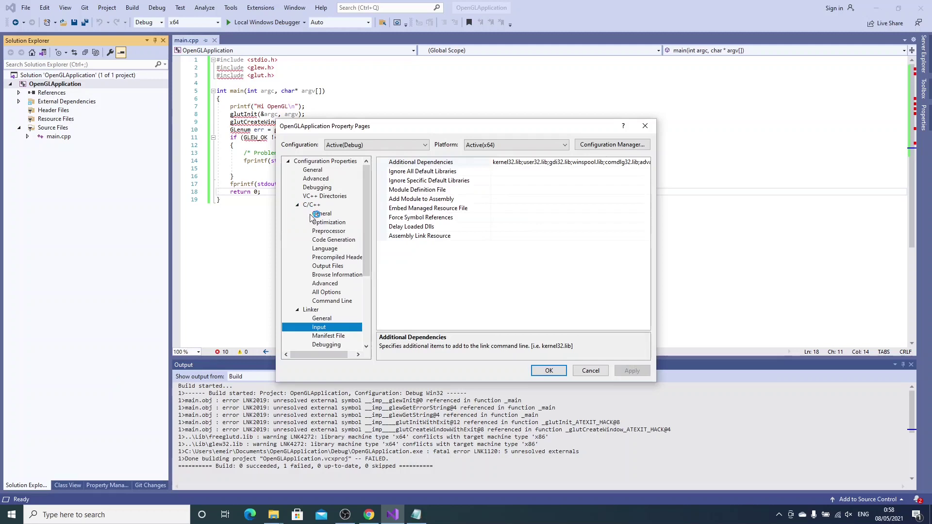
pyautogui.click(318, 214)
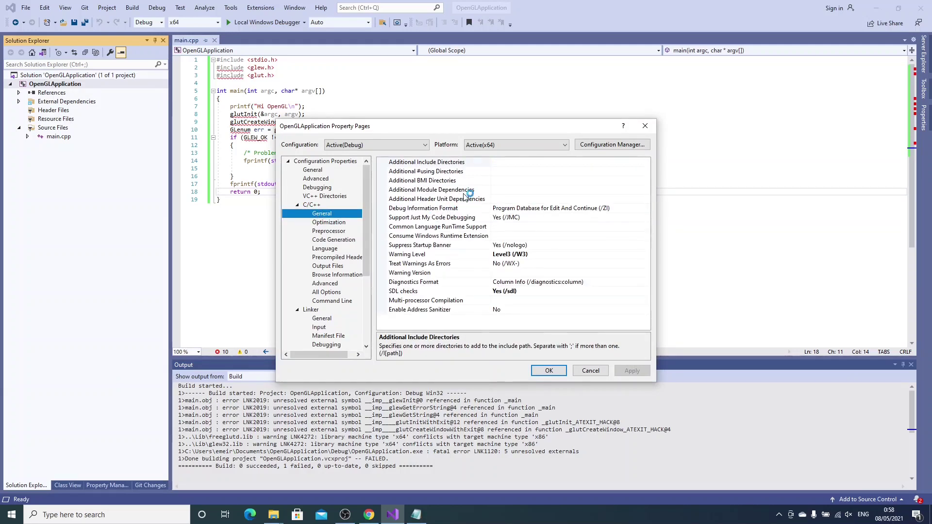
pyautogui.click(501, 164)
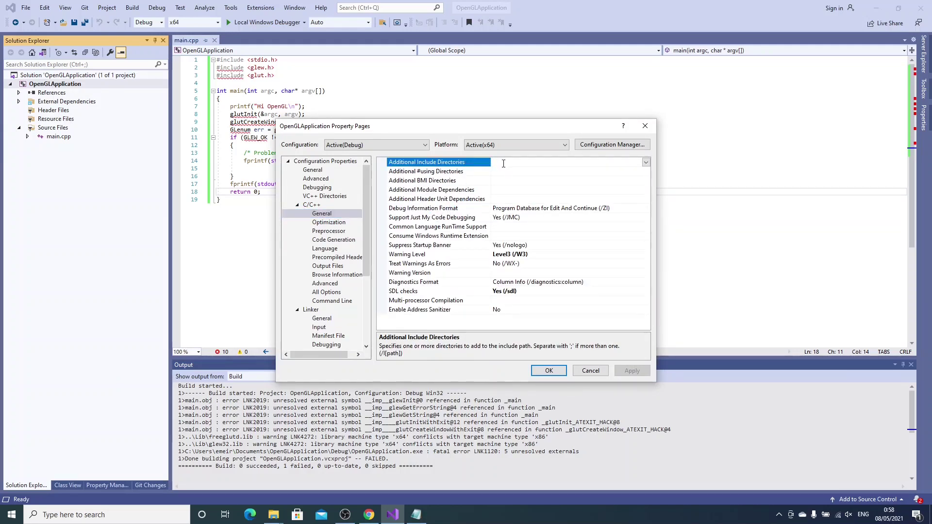
pyautogui.write('i')
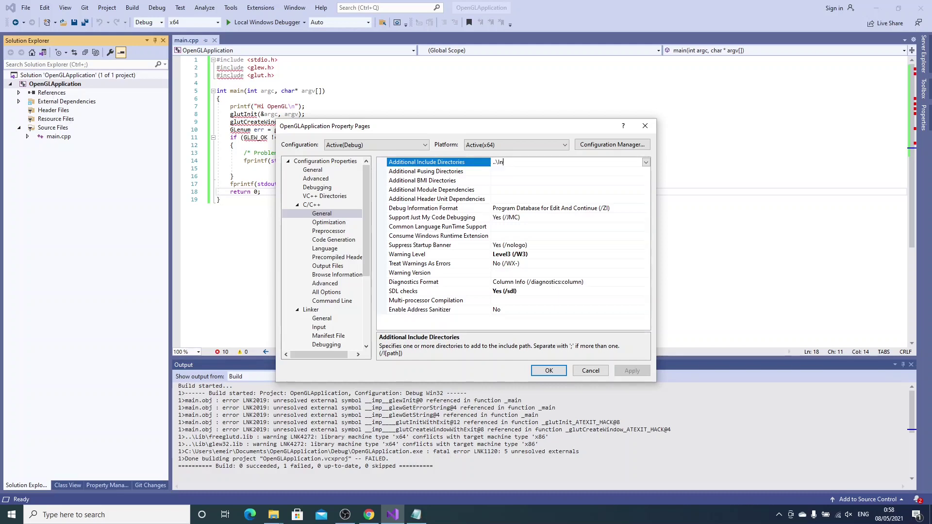
pyautogui.write('clude')
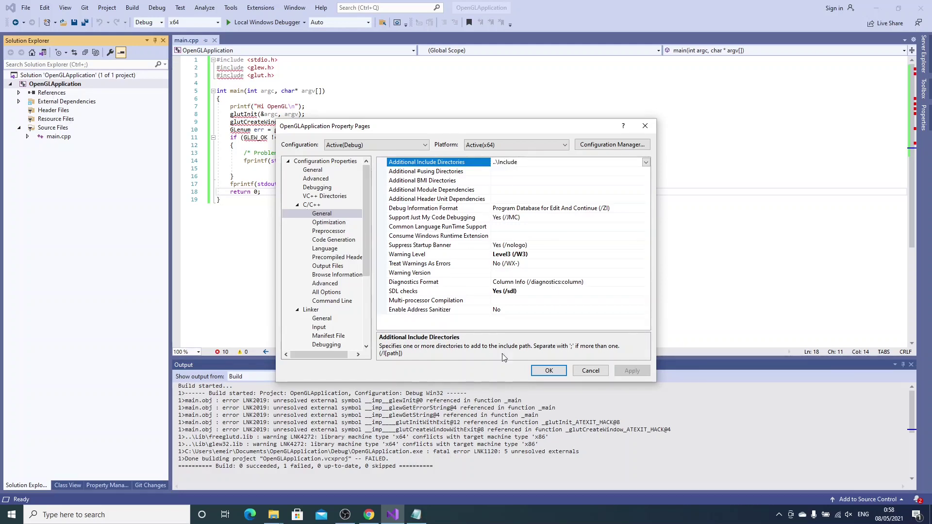
pyautogui.click(549, 370)
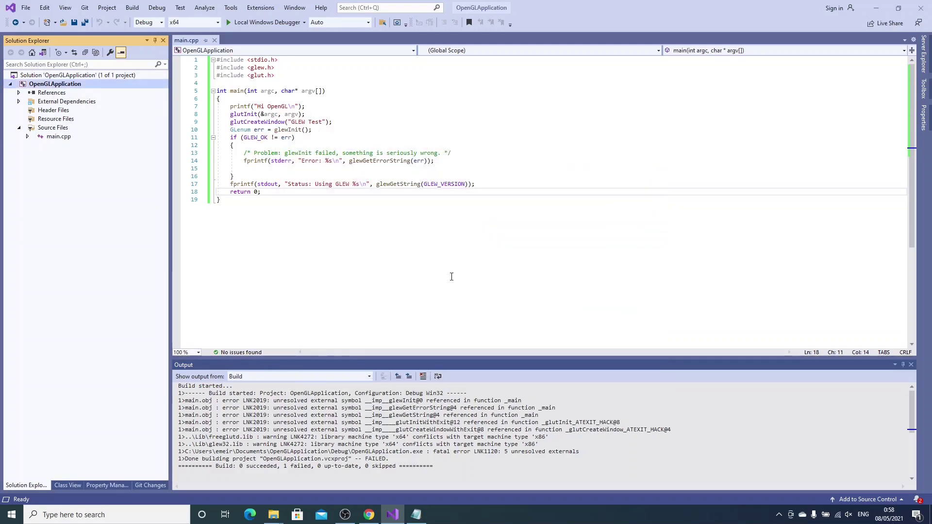
pyautogui.hotkey('ctrl', 'shift', 'b')
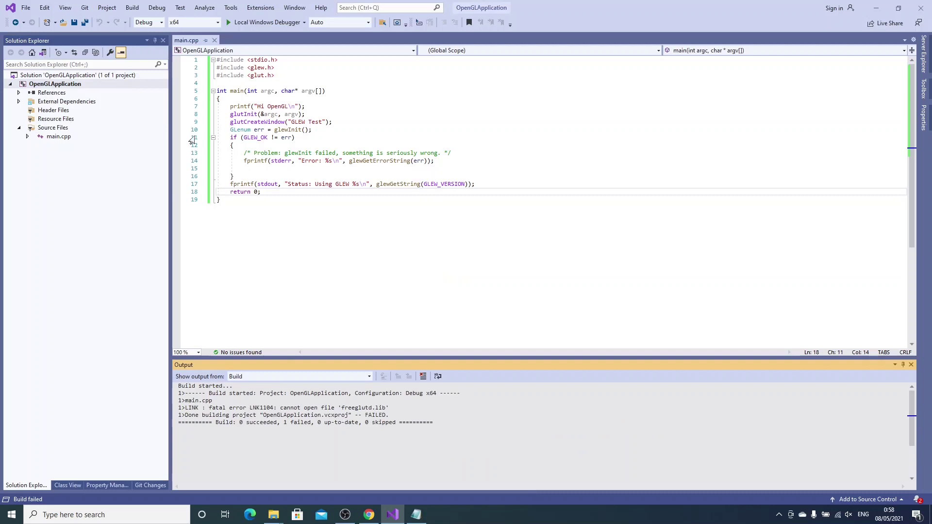
# Set Linker > General Additional Library Directories to ..\Lib
pyautogui.rightClick(72, 88)
pyautogui.click(99, 398)
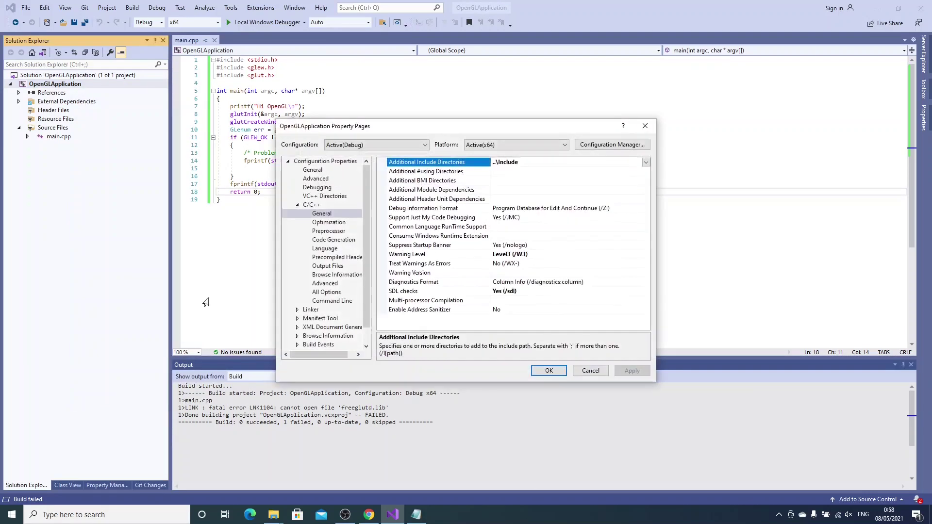
pyautogui.click(296, 205)
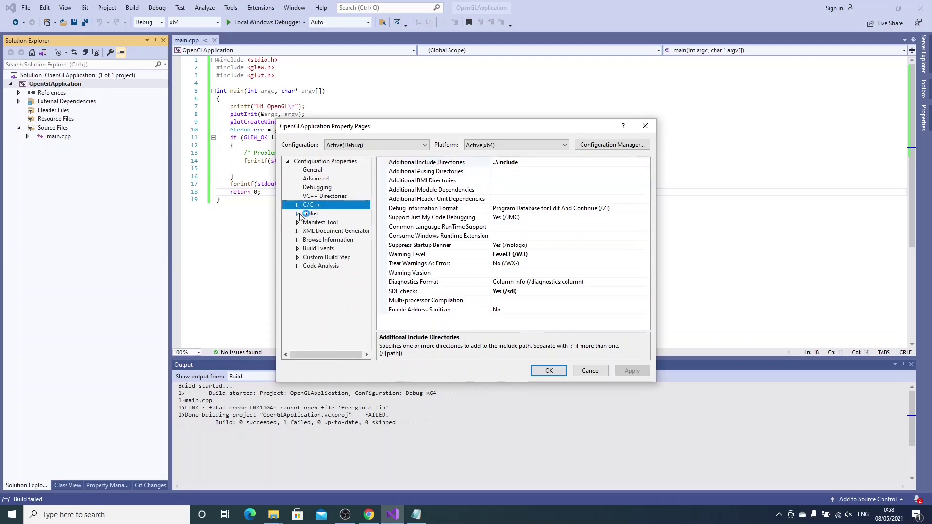
pyautogui.click(297, 213)
pyautogui.click(321, 223)
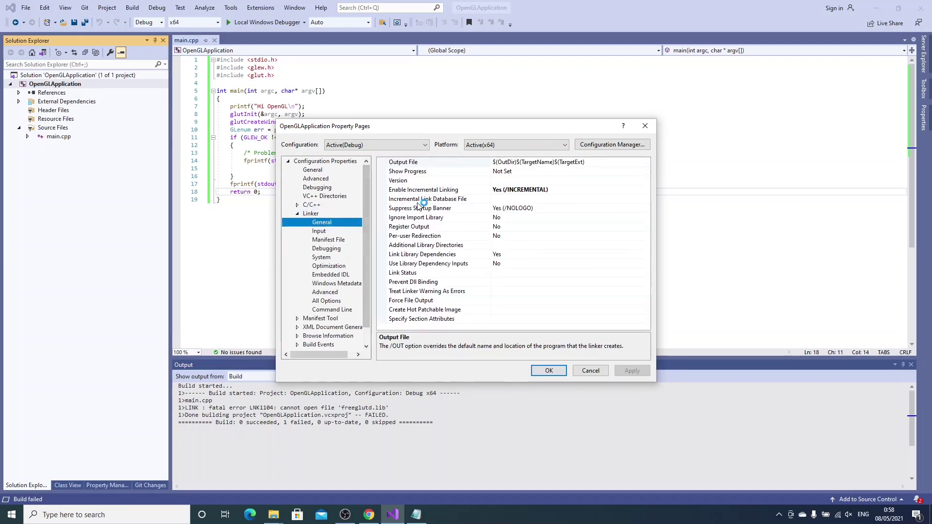
pyautogui.click(503, 244)
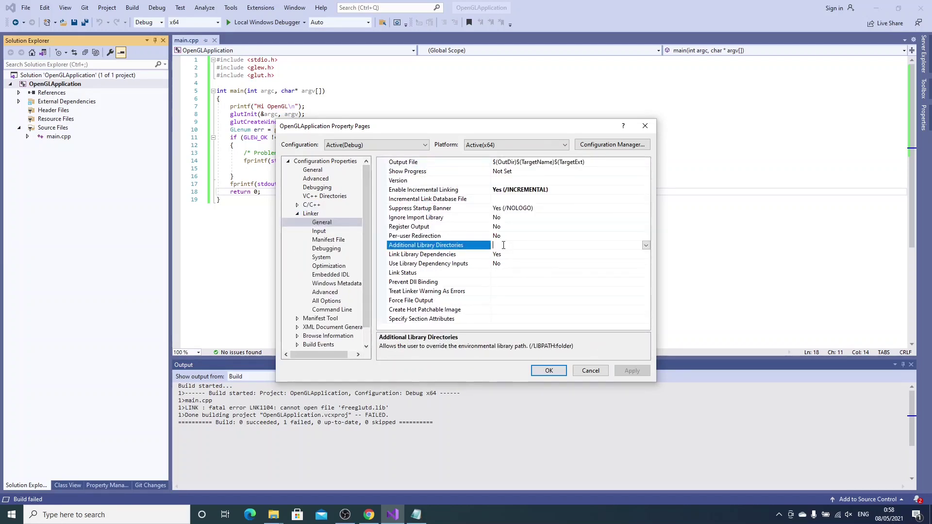
pyautogui.write('..\\Lib')
# Prepend freeglutd.lib;glew32.lib to the Linker > Input Additional Dependencies and apply
pyautogui.click(325, 232)
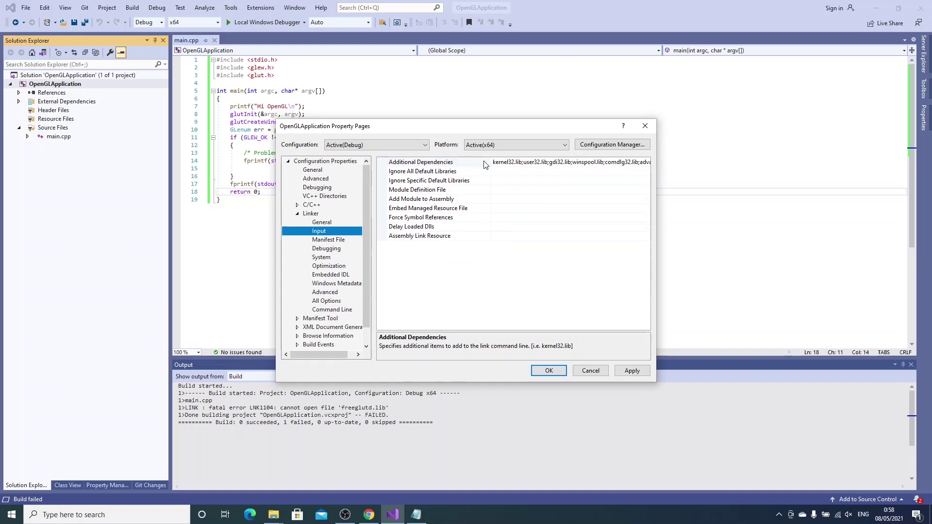
pyautogui.click(502, 162)
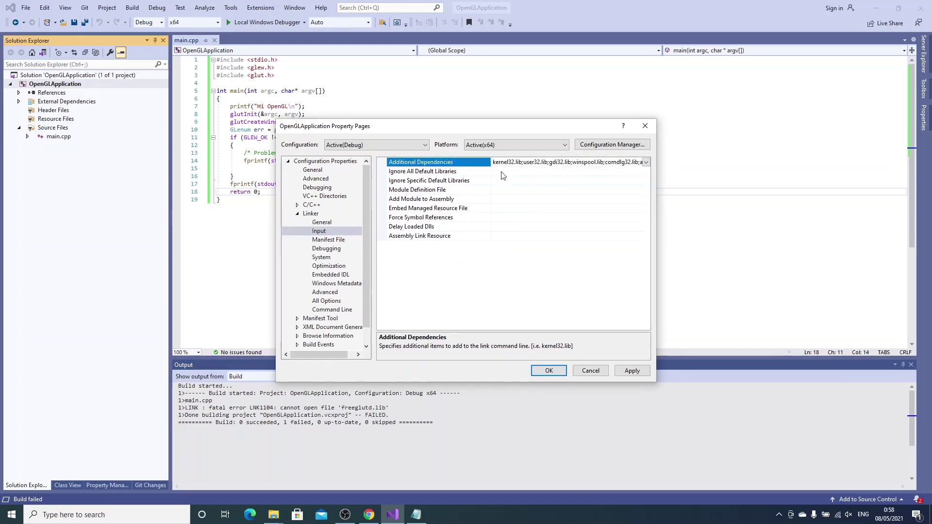
pyautogui.write('freeglutd')
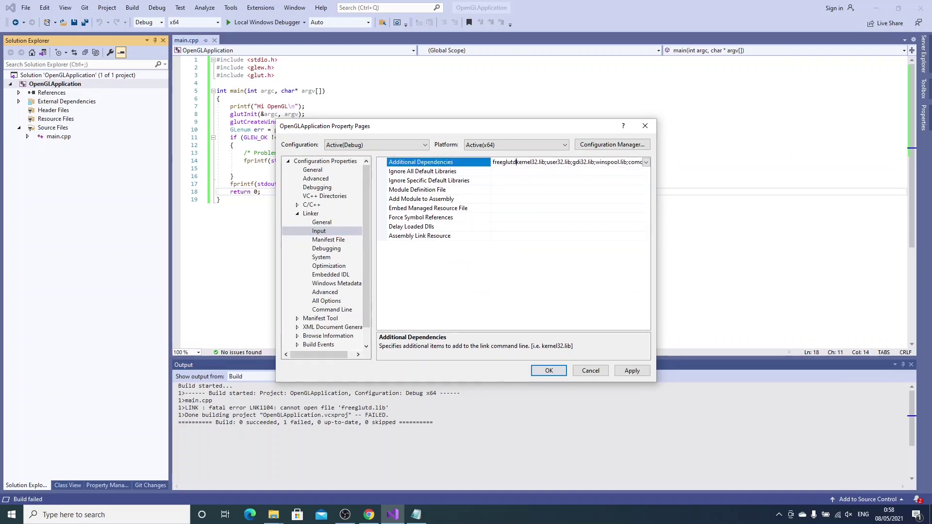
pyautogui.write('.lib;')
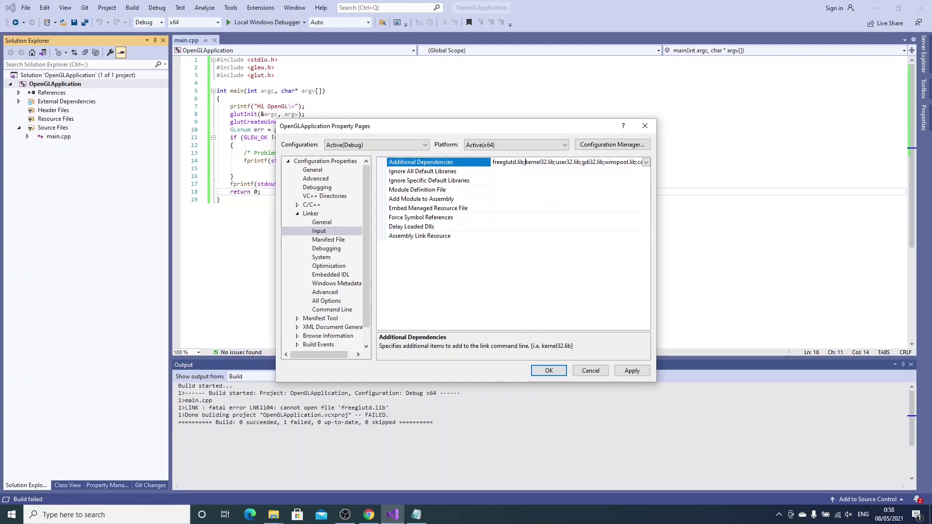
pyautogui.write('glew32.li')
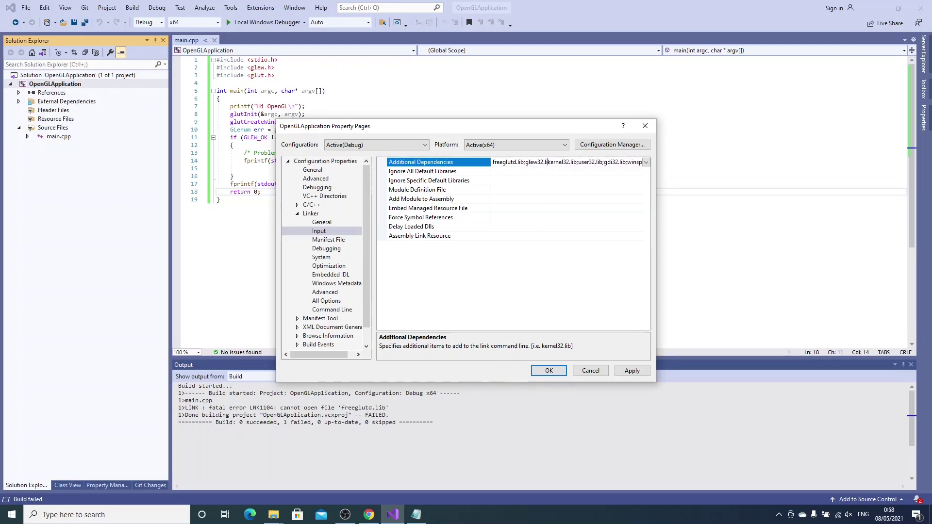
pyautogui.write('b;')
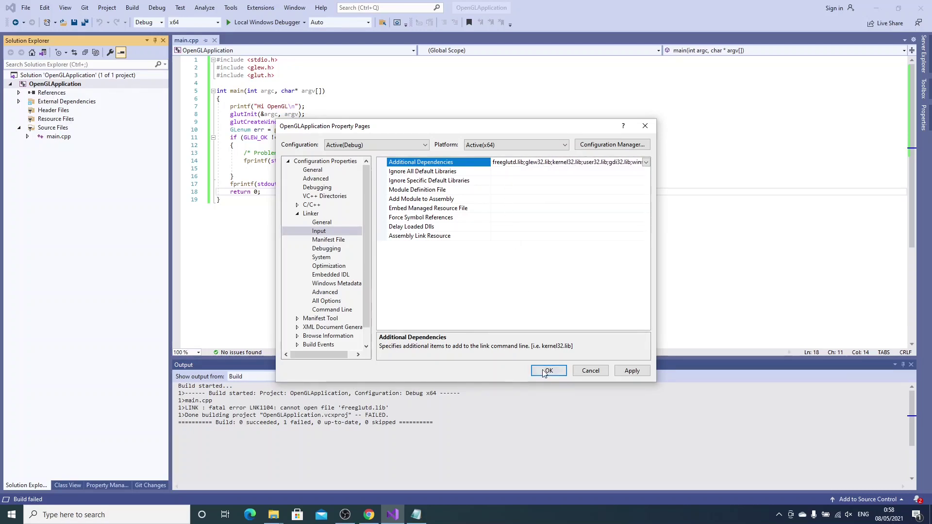
pyautogui.click(548, 371)
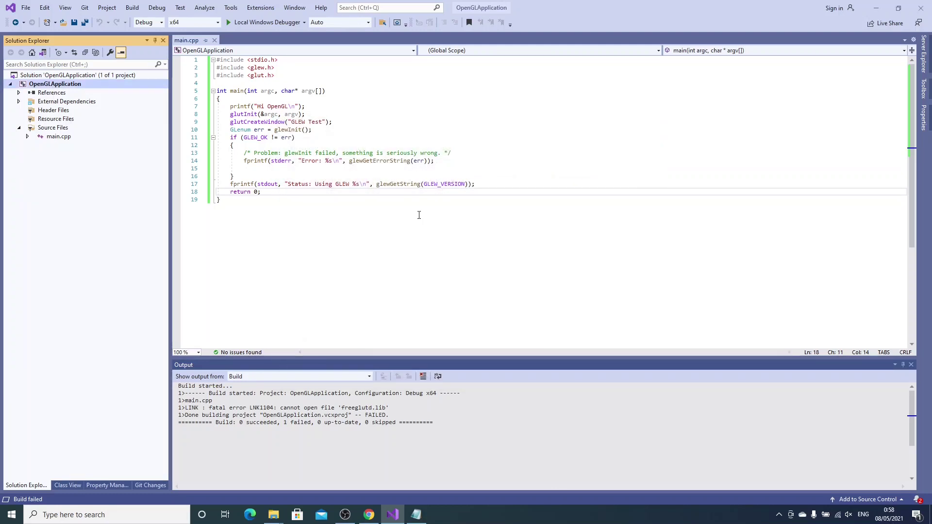
# Rebuild, run the program, dismiss the missing glew32.dll error and close the console
pyautogui.hotkey('ctrl', 'shift', 'b')
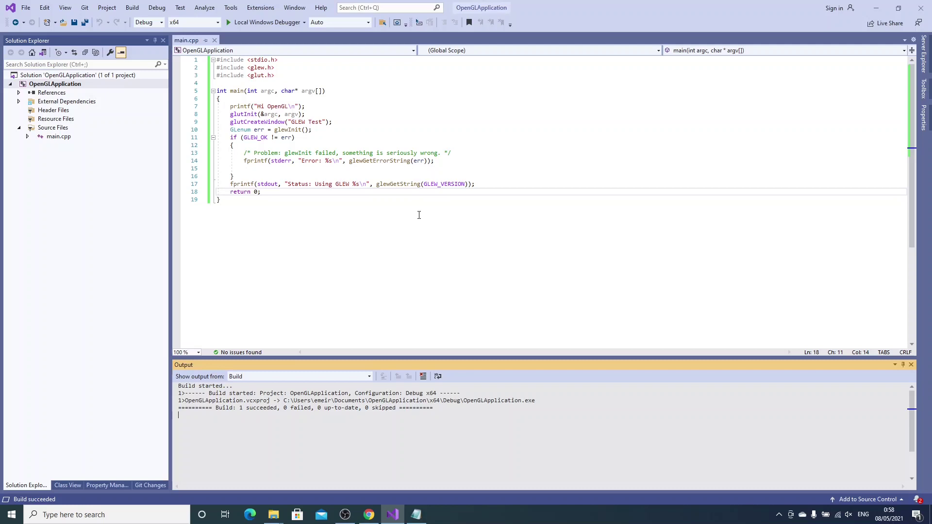
pyautogui.hotkey('ctrl', 'F5')
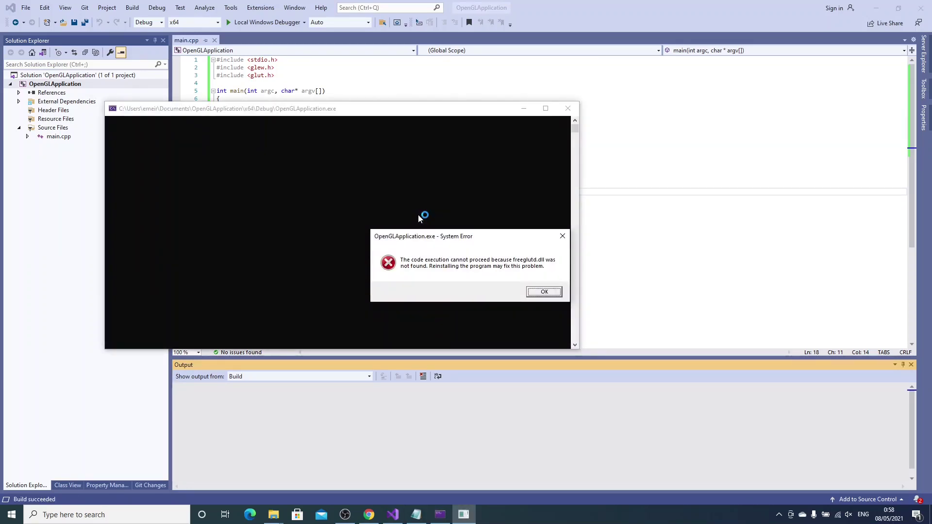
pyautogui.click(535, 294)
pyautogui.click(569, 108)
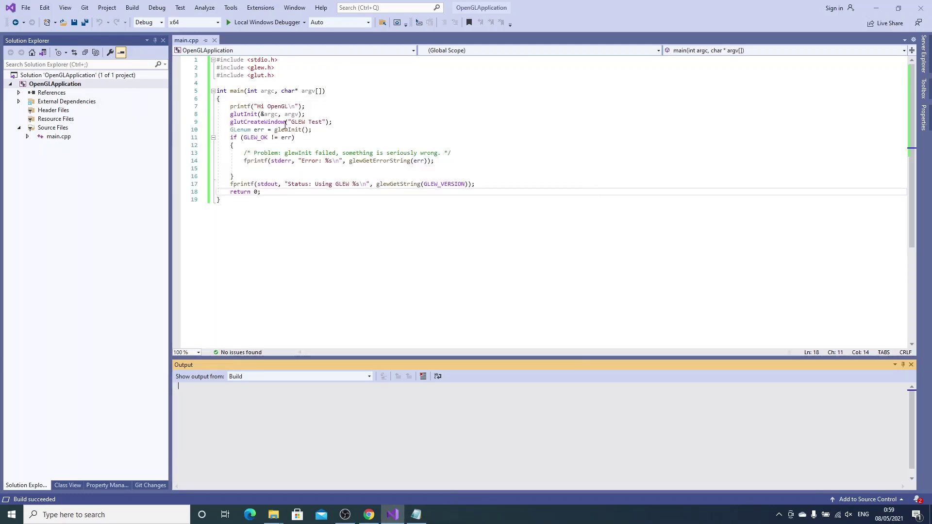
# Set the debugging Environment to PATH=%PATH%;..\DLL, then run the program and close its console
pyautogui.rightClick(45, 85)
pyautogui.click(72, 399)
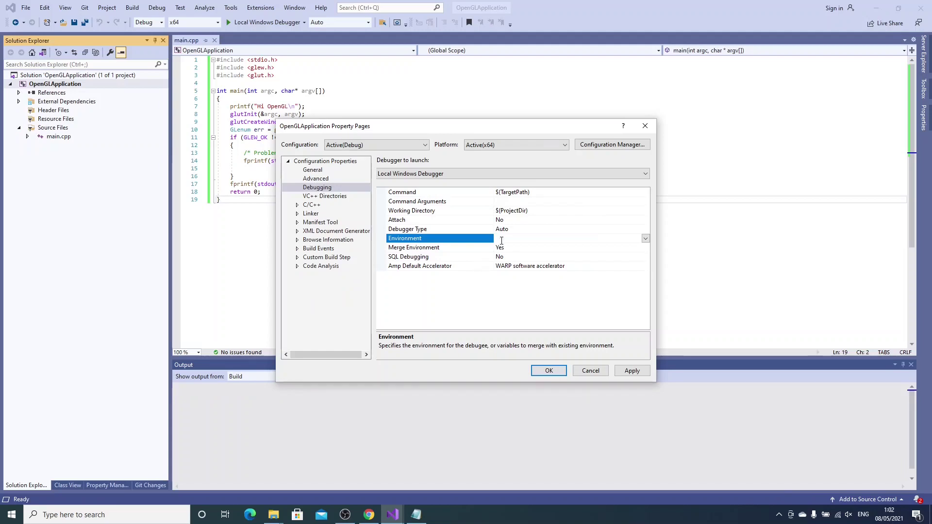
pyautogui.click(503, 238)
pyautogui.write('%')
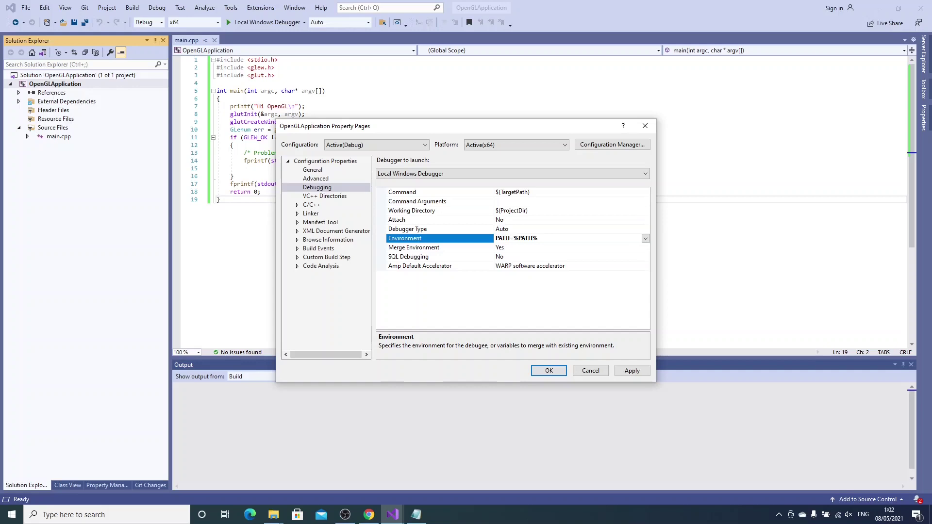
pyautogui.write(';..\\DLL')
pyautogui.click(549, 371)
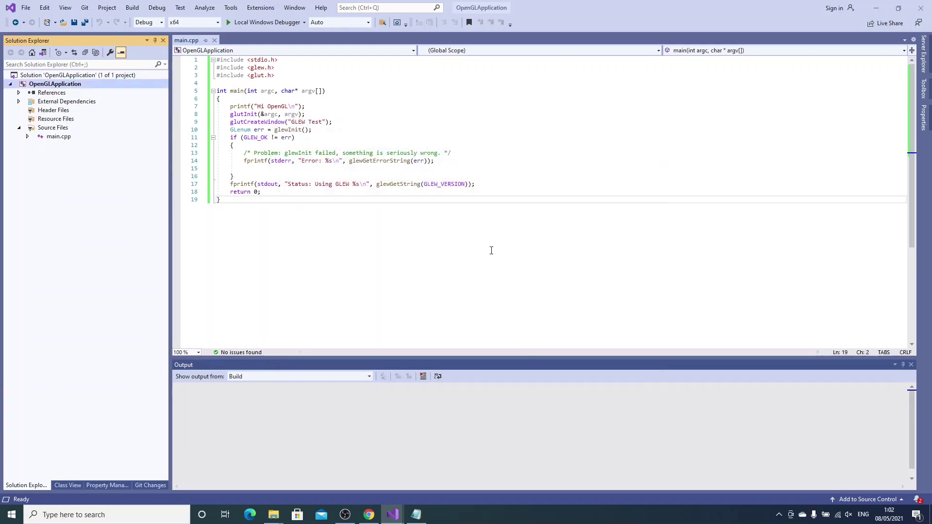
pyautogui.hotkey('ctrl', 'F5')
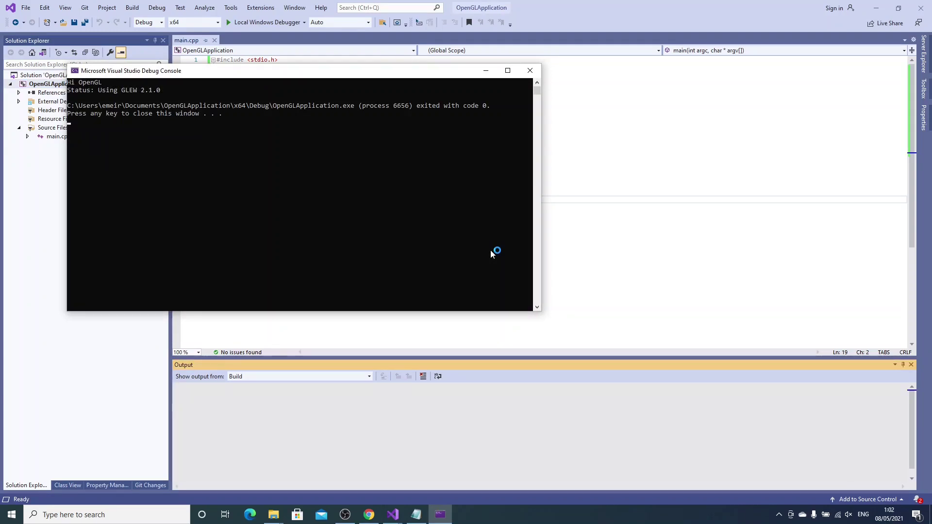
pyautogui.press('Return')
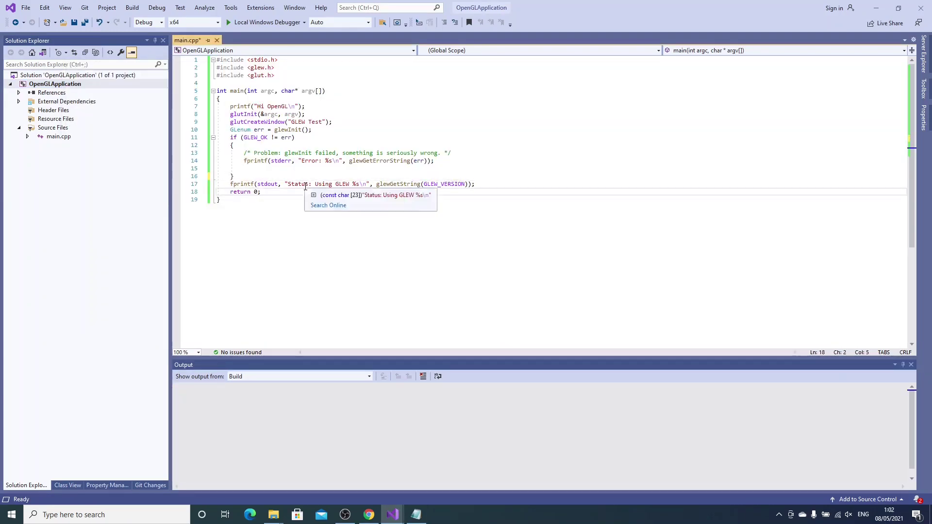
pyautogui.write('getchar();')
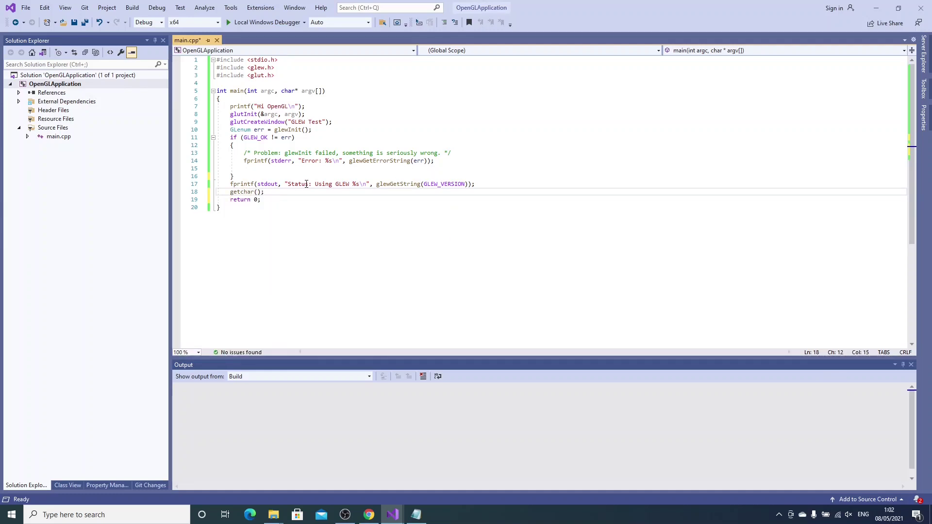
# Rebuild and run the program with getchar() before return 0, keeping the GLEW Test window open
pyautogui.hotkey('ctrl', 'F5')
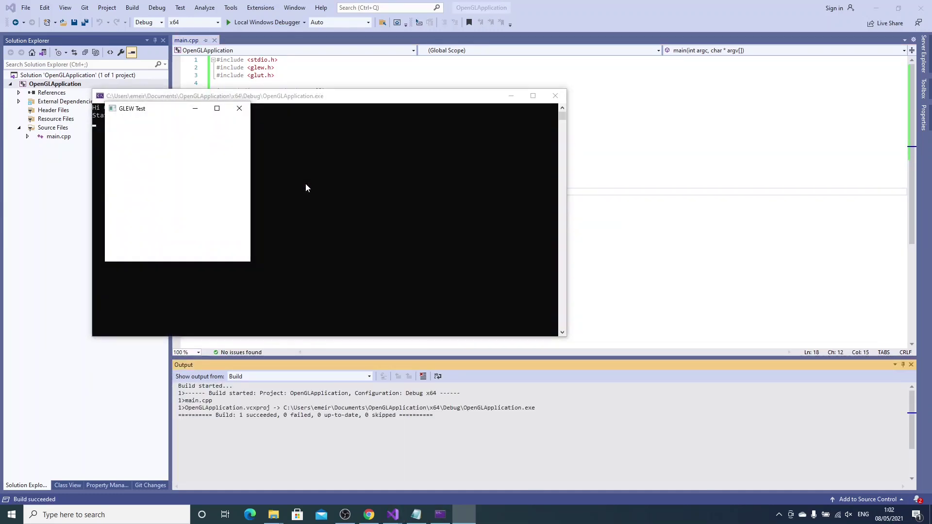